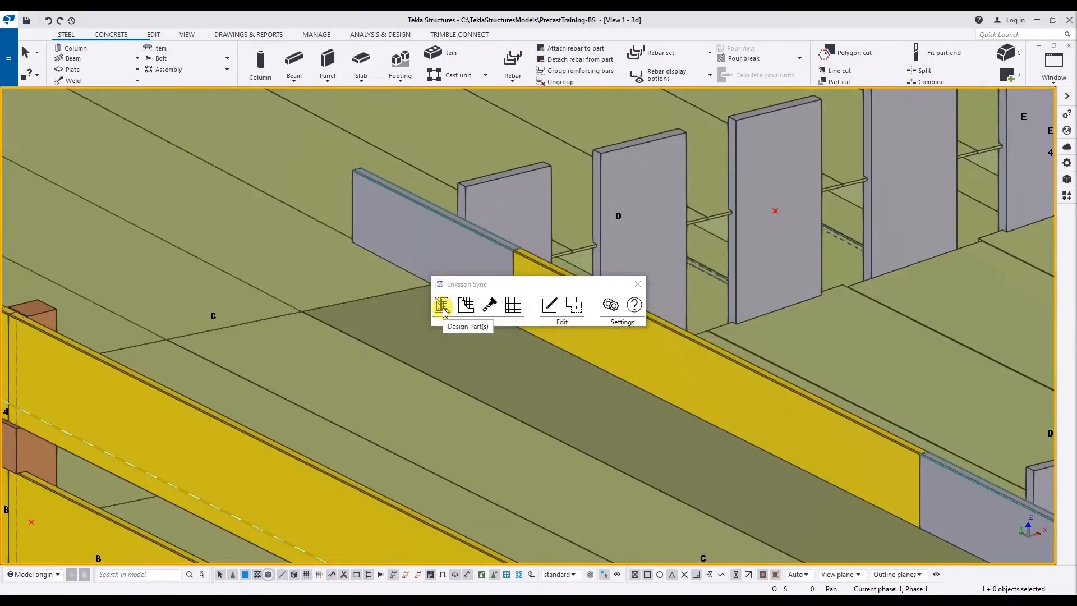
Step: Start Design Part on the 60'-0" double tee and review its Solid Zone Inclusion choices without changing the settings
{"action": "left_click", "coordinate": [441, 305]}
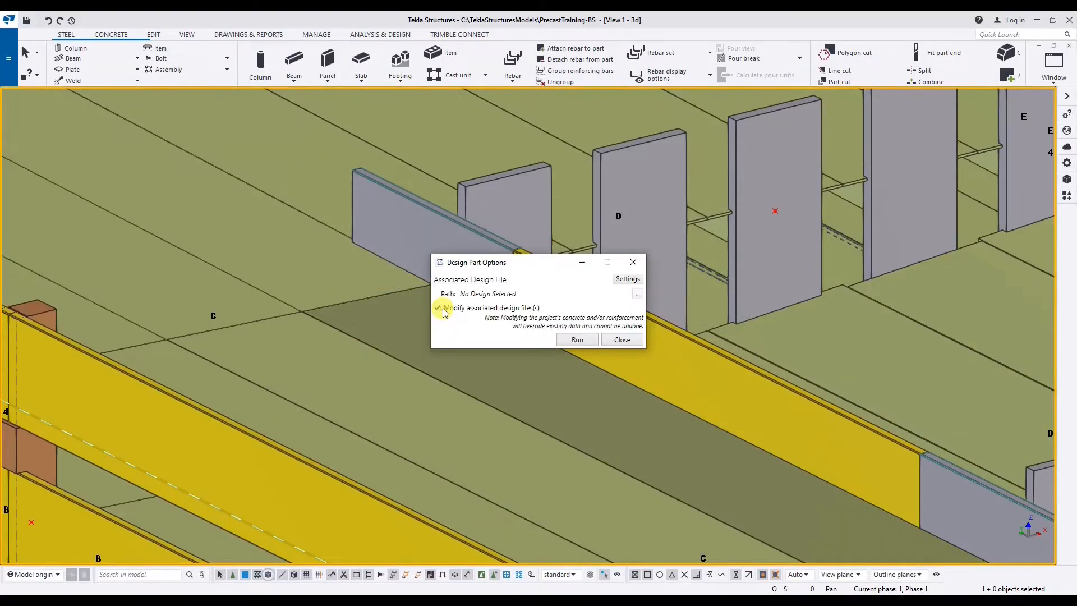
{"action": "left_click", "coordinate": [486, 375]}
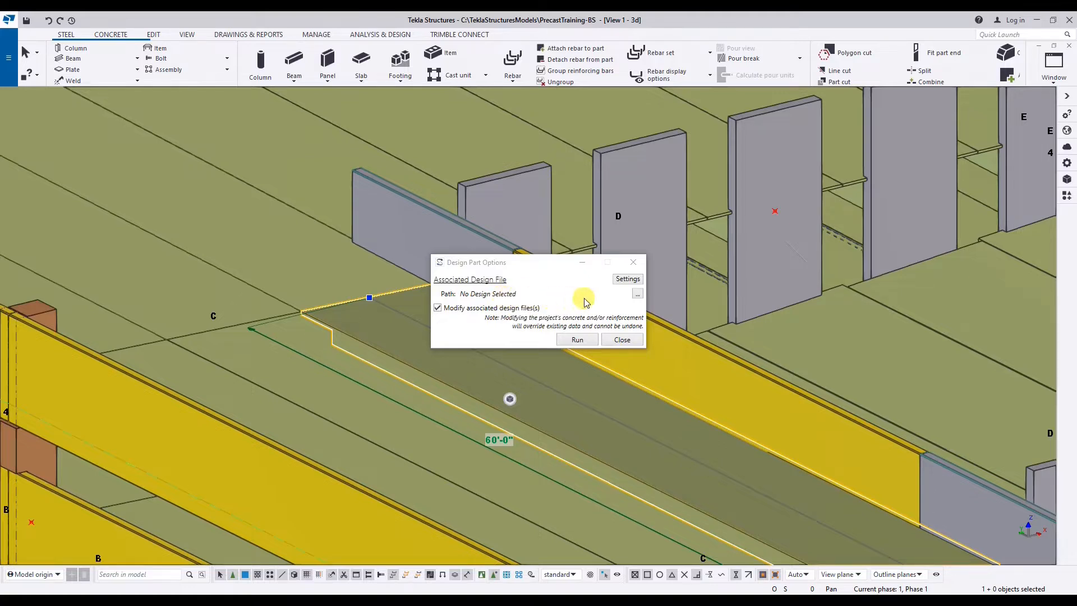
{"action": "left_click", "coordinate": [628, 279]}
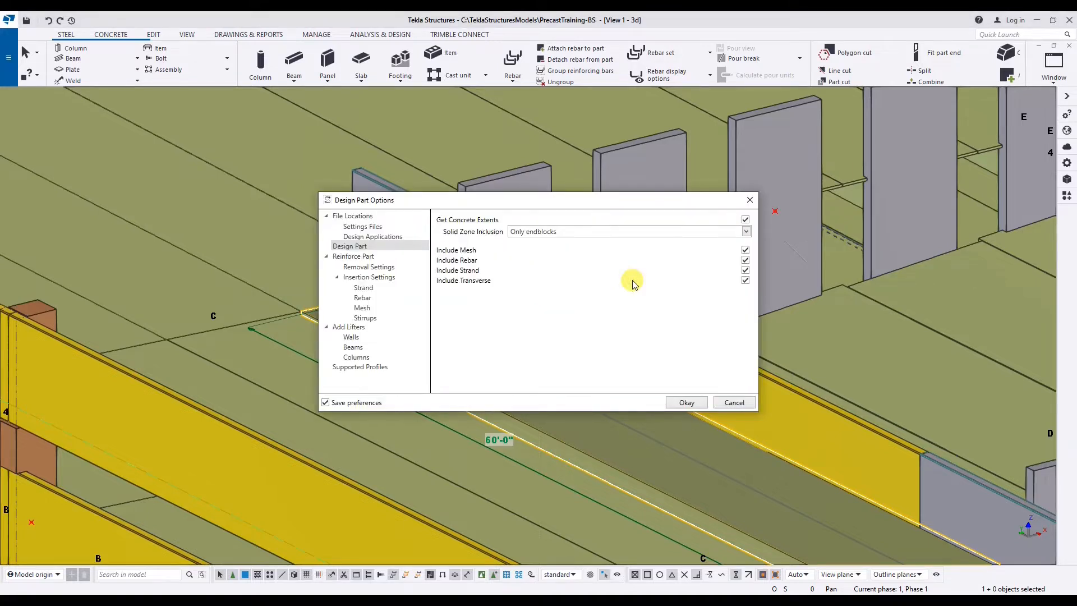
{"action": "left_click", "coordinate": [651, 233]}
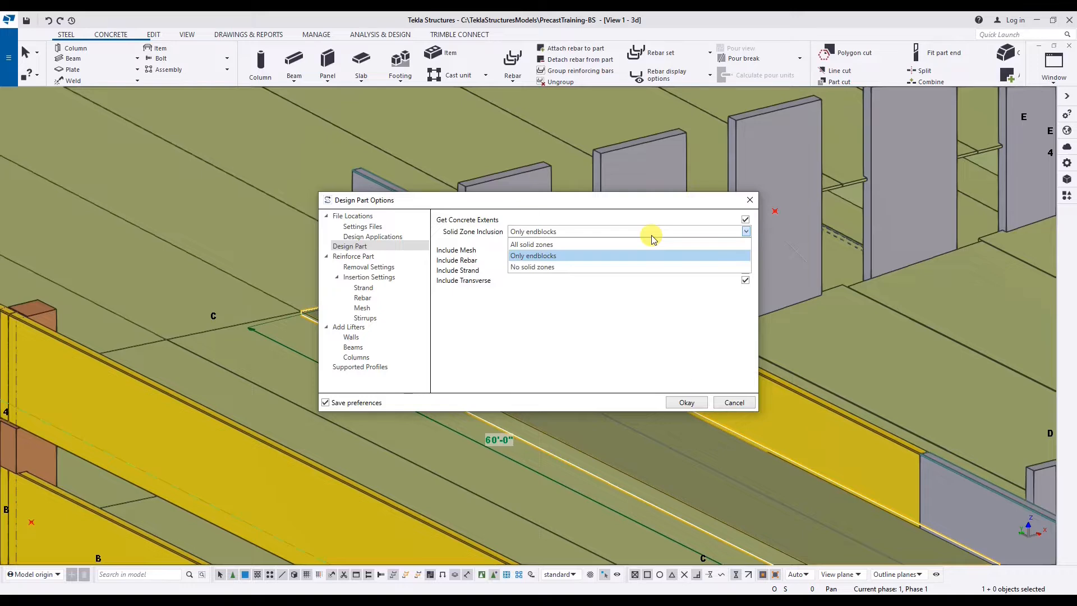
{"action": "left_click", "coordinate": [652, 234]}
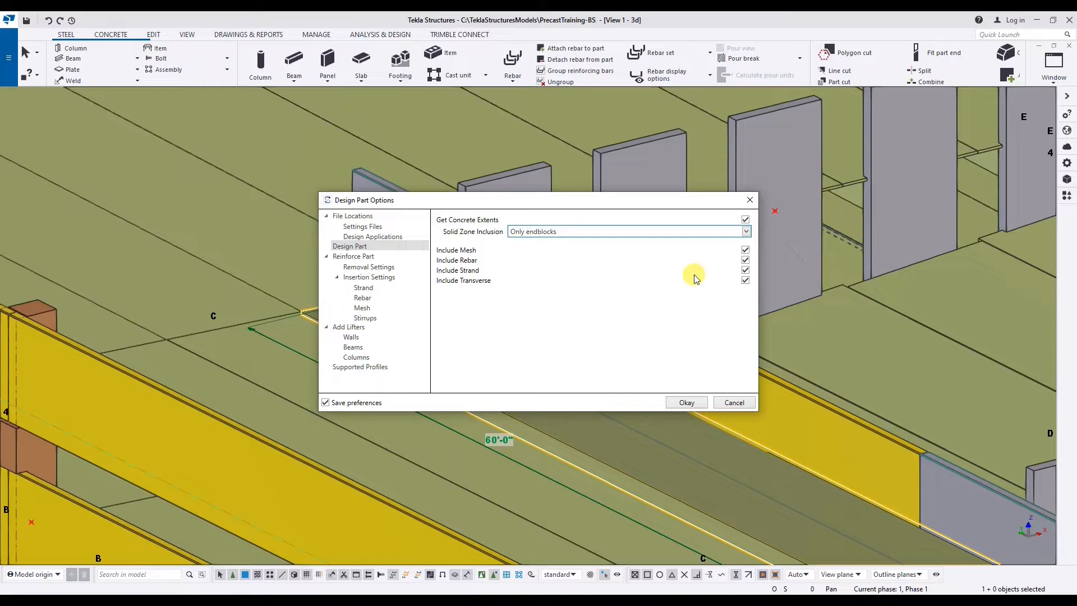
{"action": "left_click", "coordinate": [749, 401]}
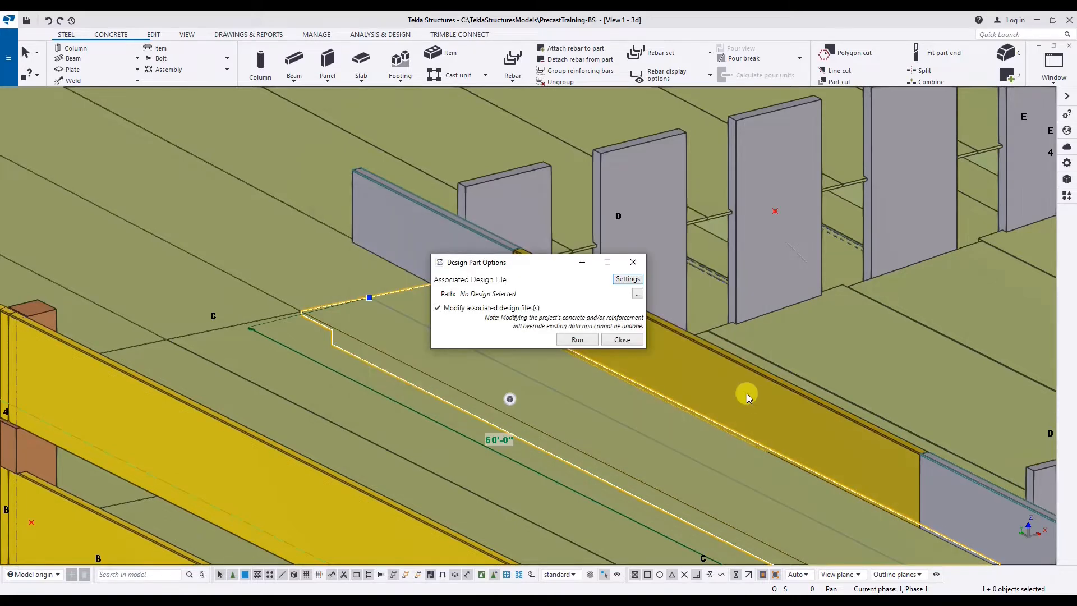
Step: Associate the selected double tee with the design file DT-01 Typical.ebf in the Eriksson Sync Demo folder
{"action": "left_click", "coordinate": [640, 295]}
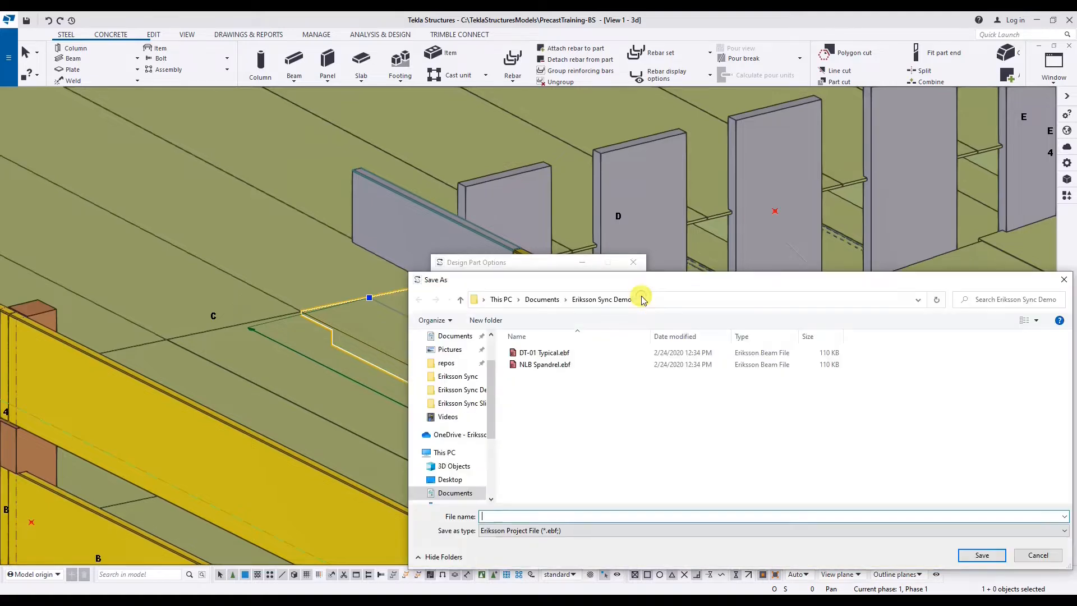
{"action": "left_click", "coordinate": [595, 357]}
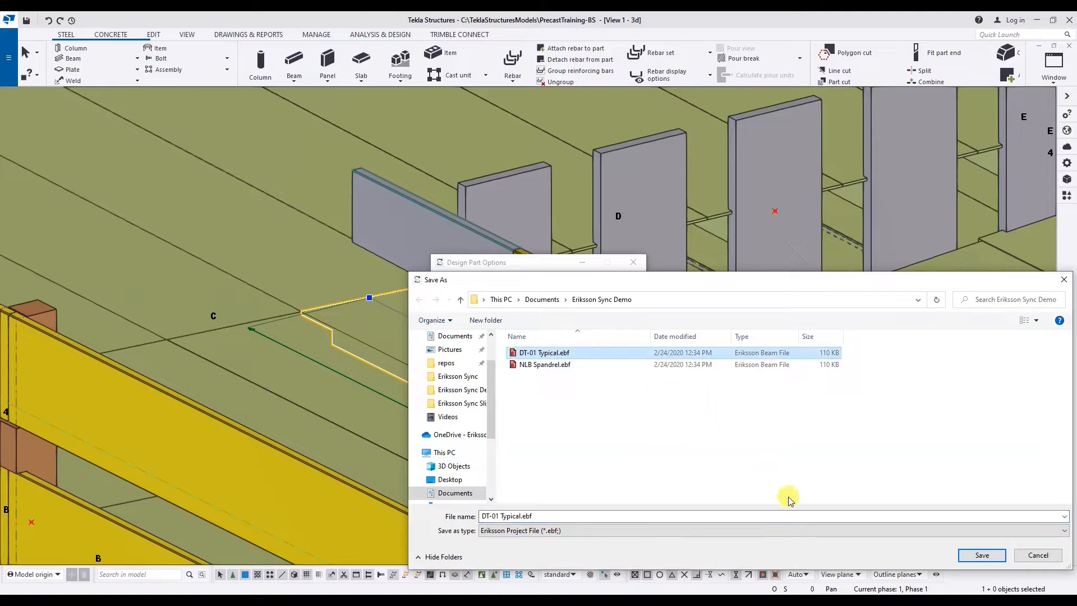
{"action": "left_click", "coordinate": [975, 554]}
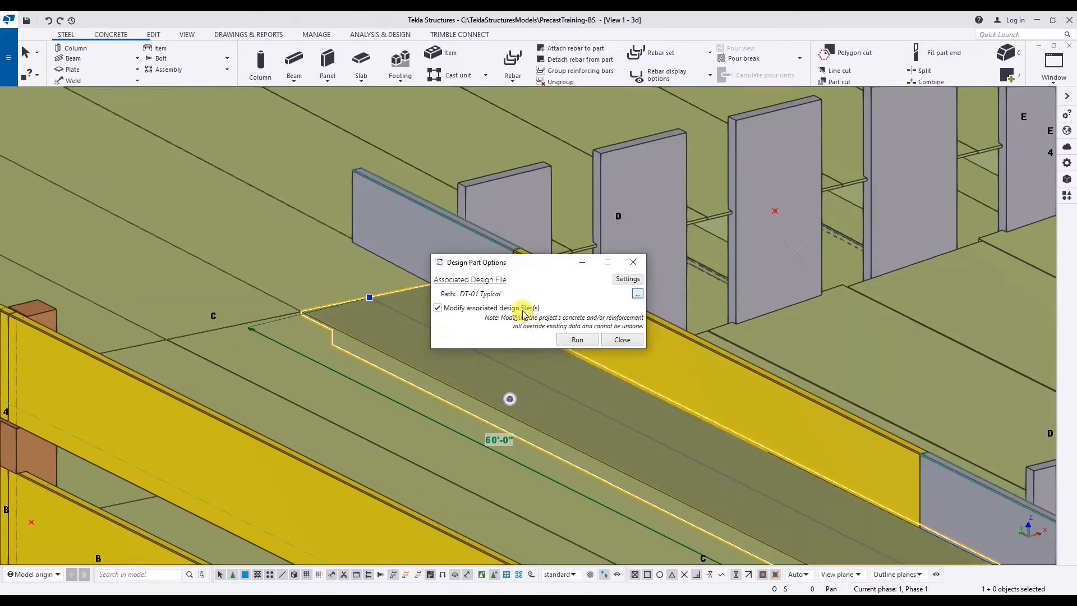
Step: Run Design Part on the double tee with modification of associated design files enabled, and review the operation log
{"action": "left_click", "coordinate": [441, 311]}
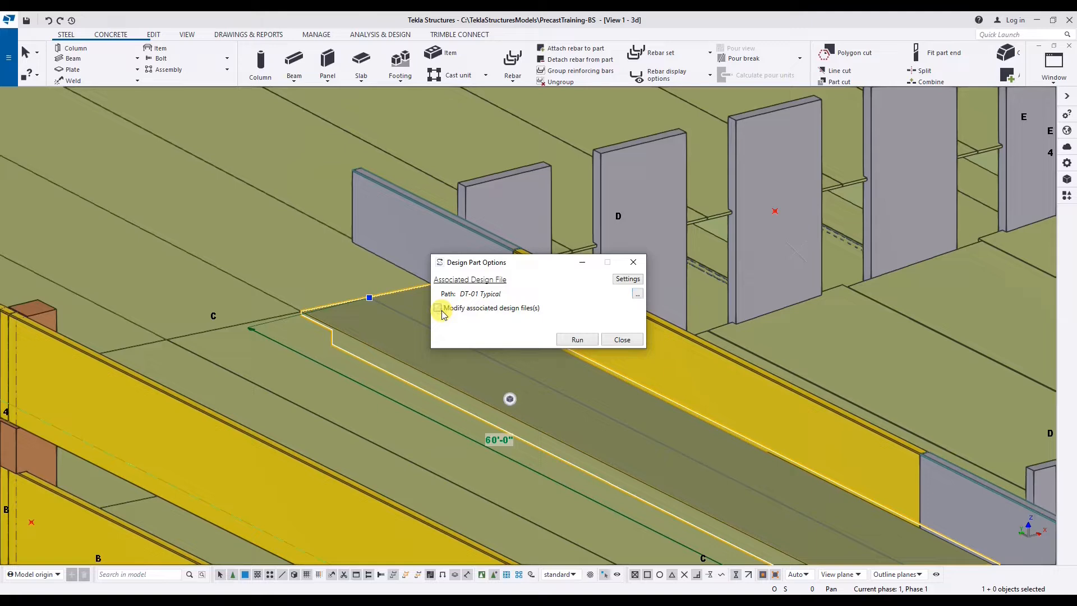
{"action": "left_click", "coordinate": [441, 312]}
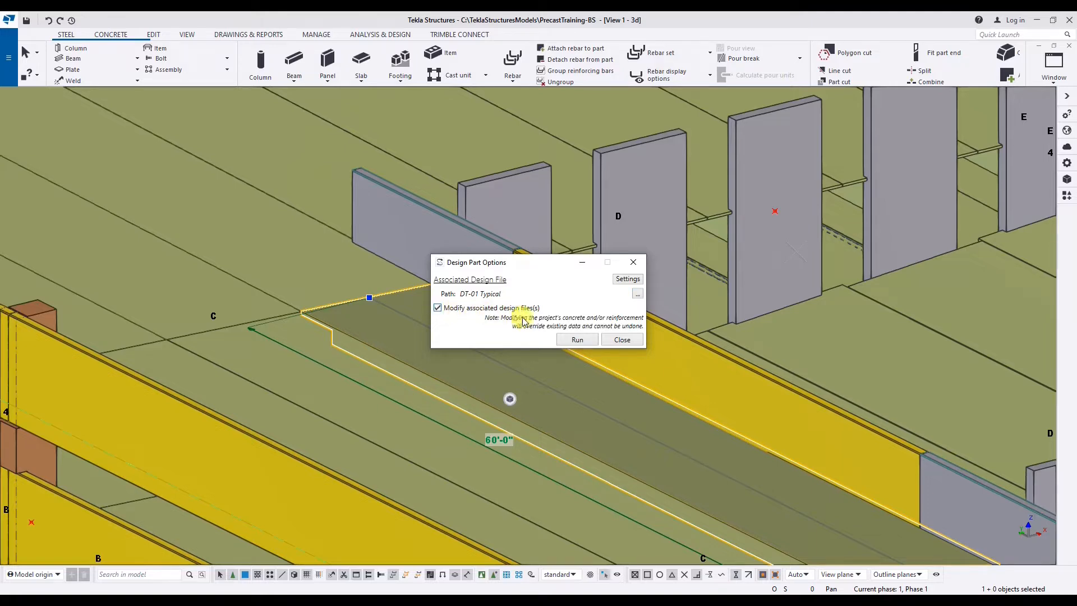
{"action": "left_click", "coordinate": [576, 339]}
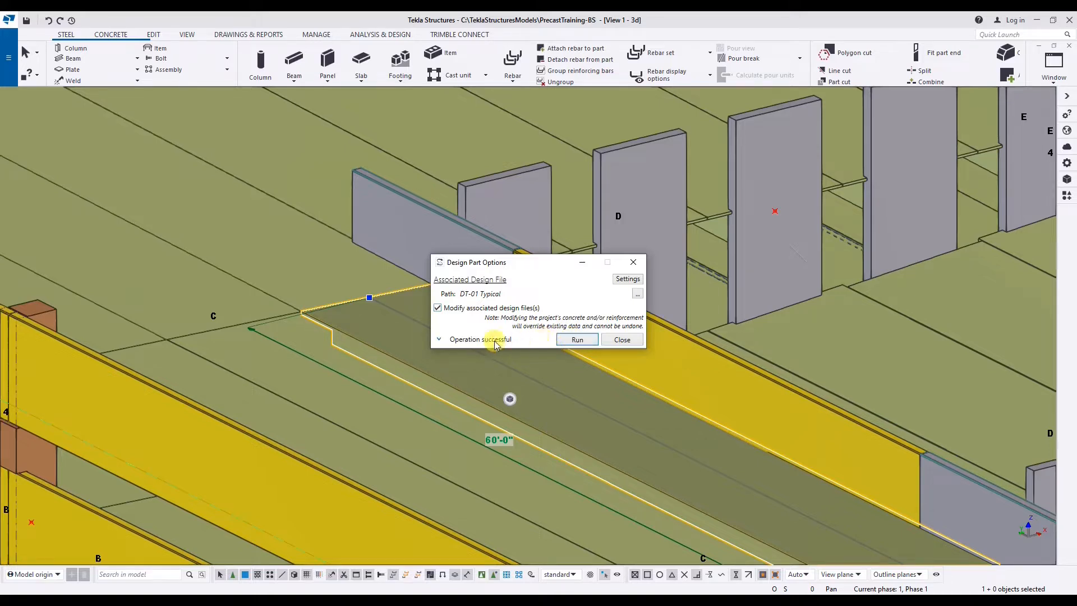
{"action": "left_click", "coordinate": [439, 340]}
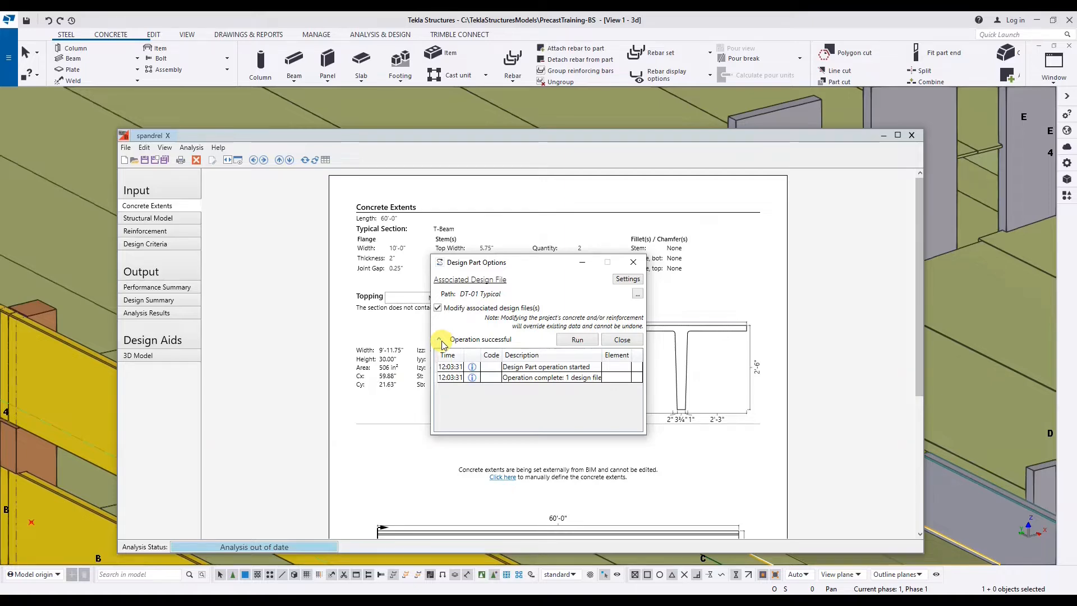
{"action": "left_click", "coordinate": [633, 261]}
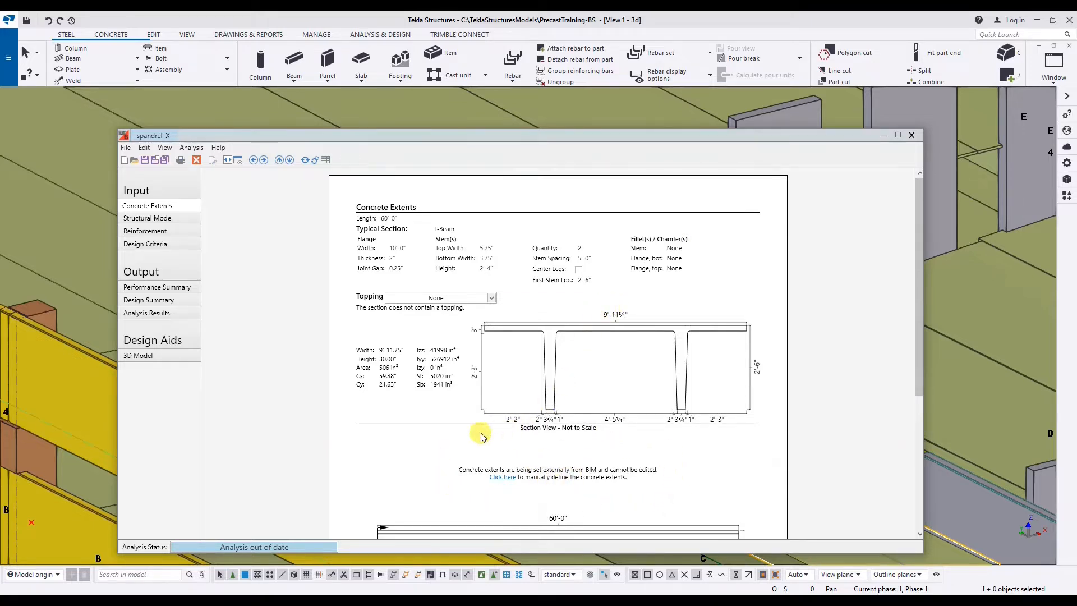
Step: Allow manual definition of the double tee's concrete extents despite the BIM link, and close the beam design
{"action": "left_click", "coordinate": [504, 478]}
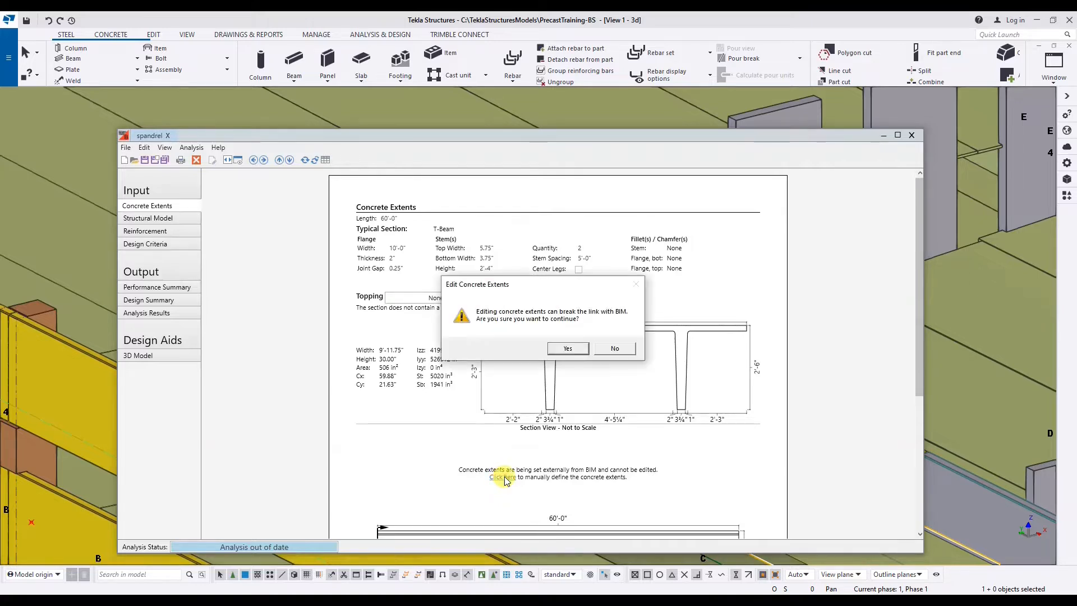
{"action": "left_click", "coordinate": [567, 348]}
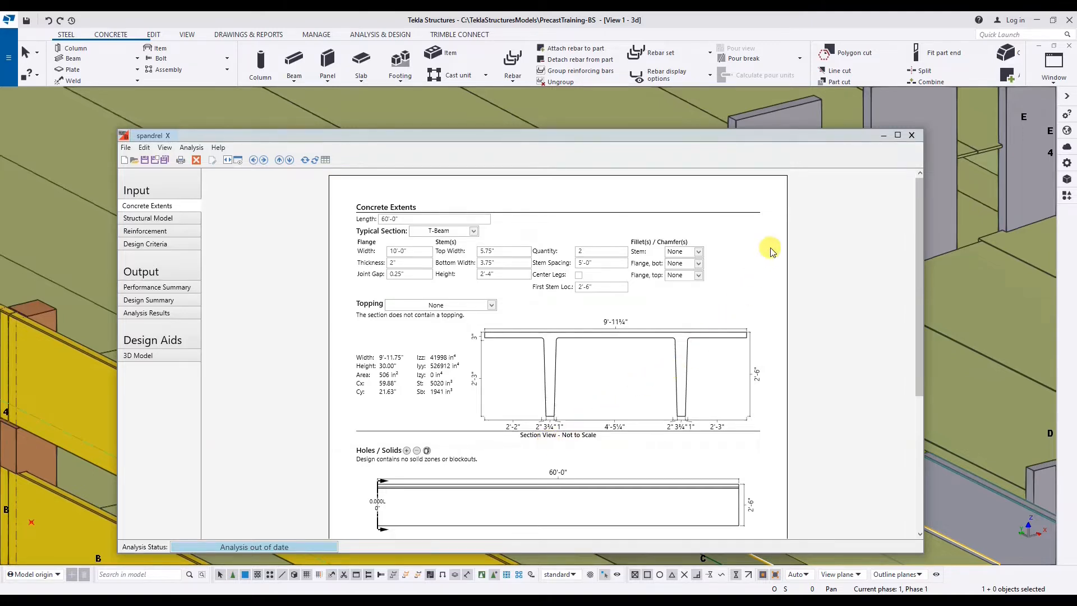
{"action": "left_click", "coordinate": [909, 135]}
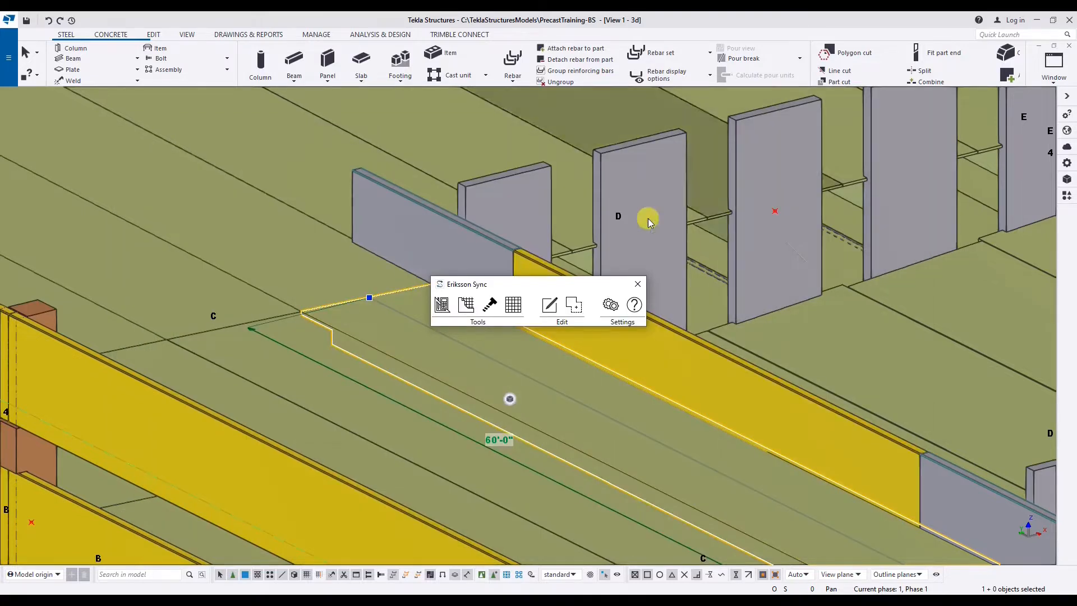
Step: Run Design Part on the grey 17'-0" shear wall together with the tall wall panel beside it
{"action": "left_click", "coordinate": [442, 304]}
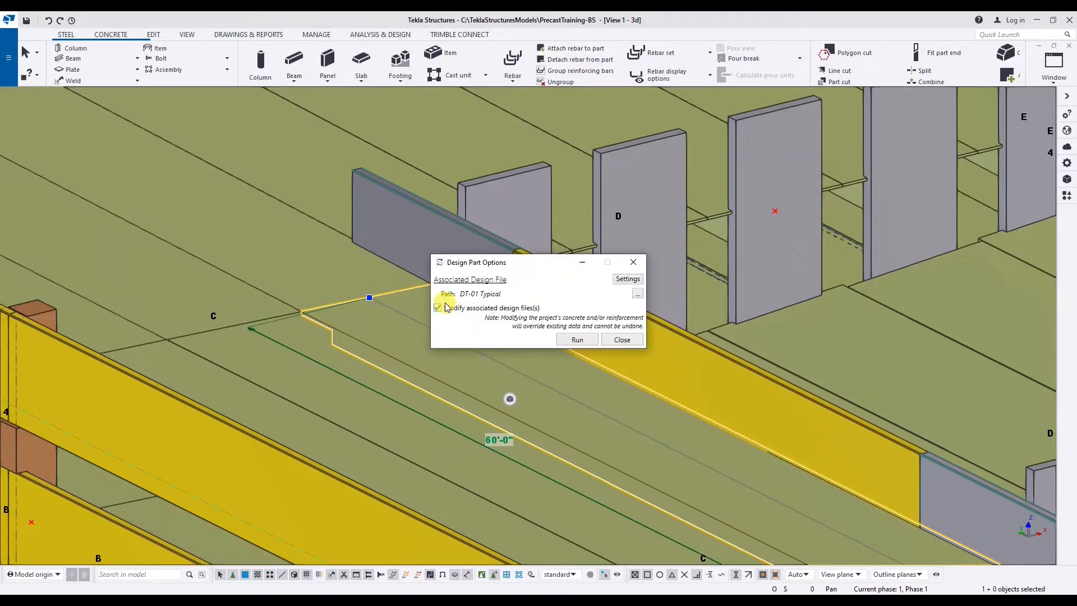
{"action": "left_click", "coordinate": [437, 227]}
{"action": "left_click", "coordinate": [500, 201], "text": "ctrl"}
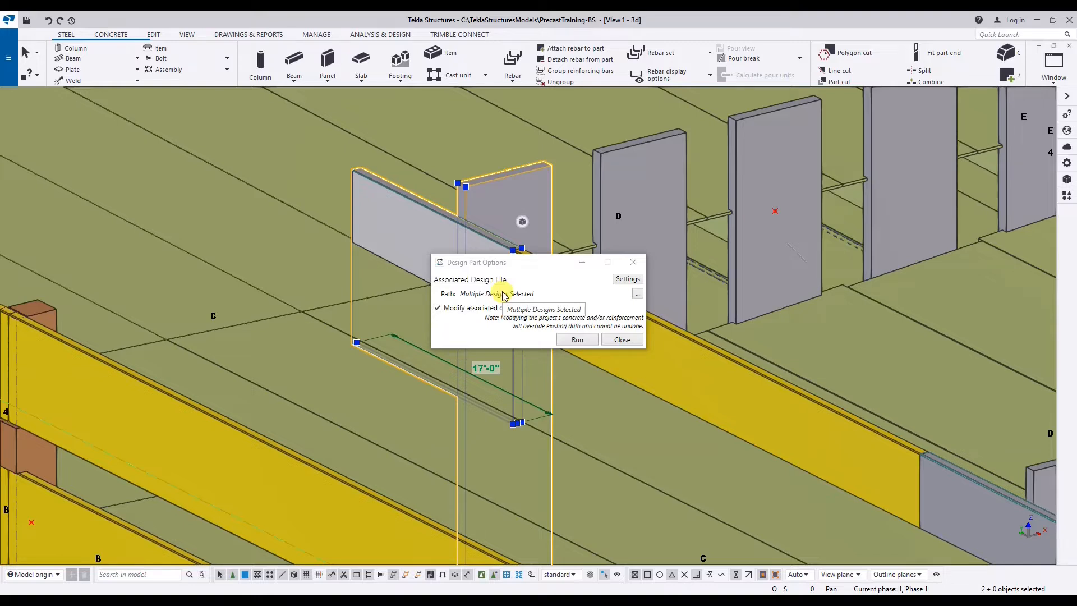
{"action": "left_click", "coordinate": [577, 340]}
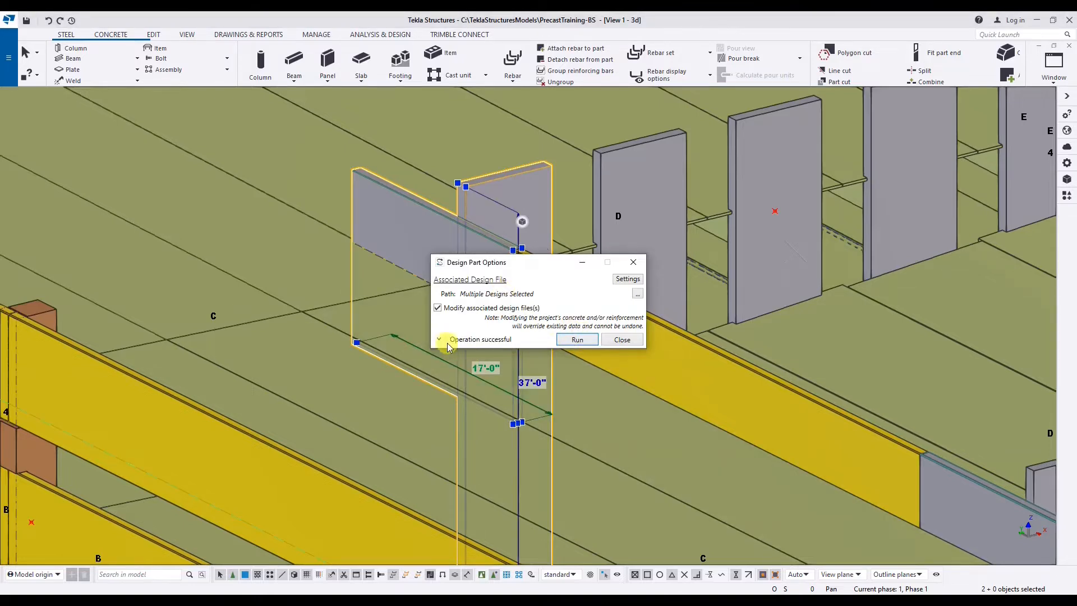
{"action": "left_click", "coordinate": [446, 344]}
{"action": "left_click", "coordinate": [449, 344]}
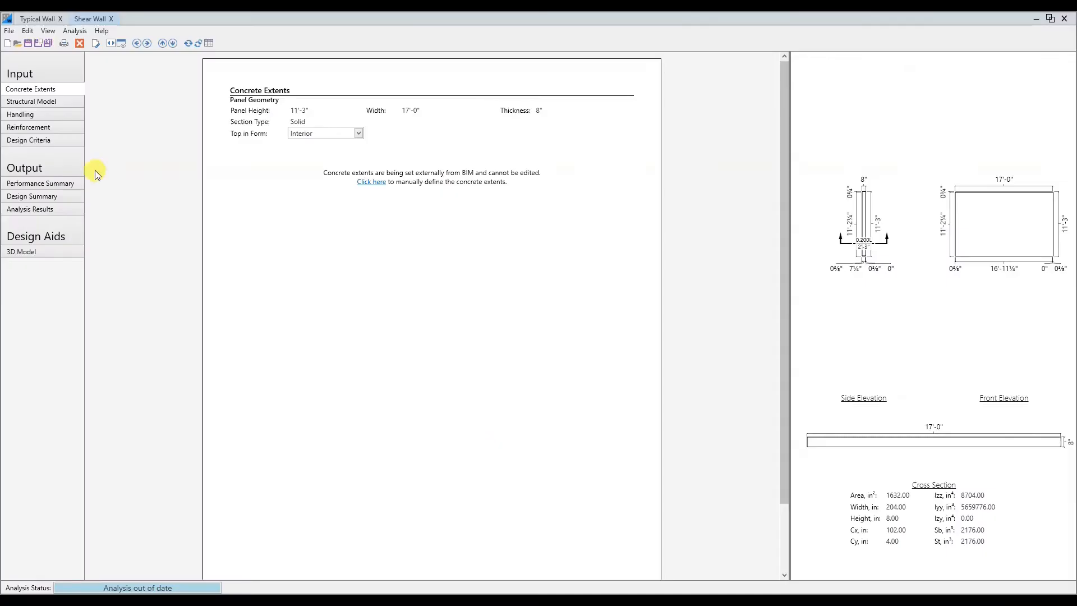
Step: Sync only the Design Criteria data from the Typical Wall project to the Shear Wall project
{"action": "left_click", "coordinate": [38, 18]}
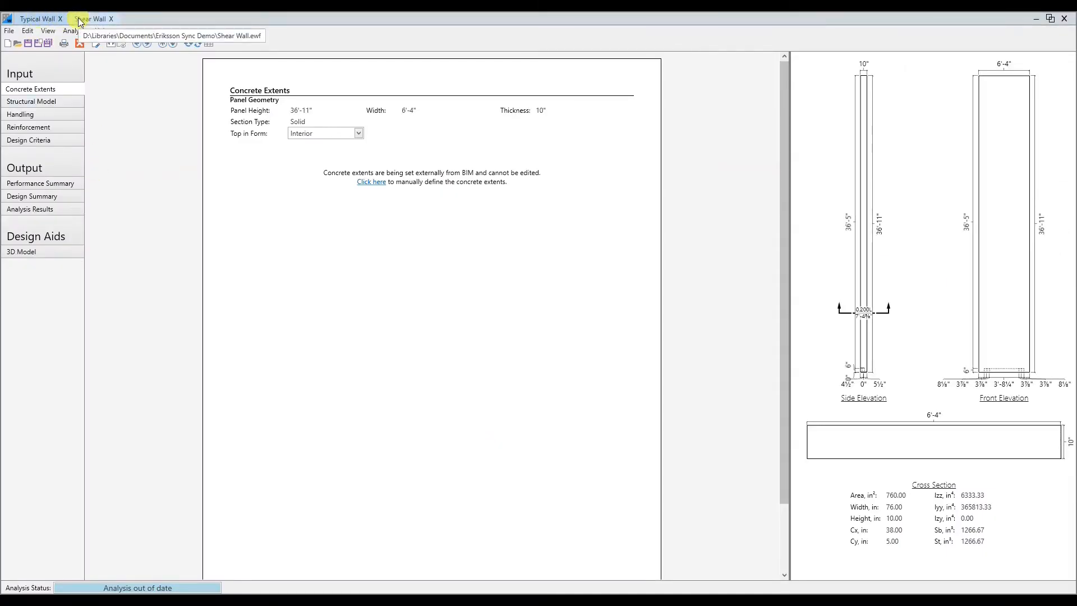
{"action": "left_click", "coordinate": [78, 18]}
{"action": "left_click", "coordinate": [42, 18]}
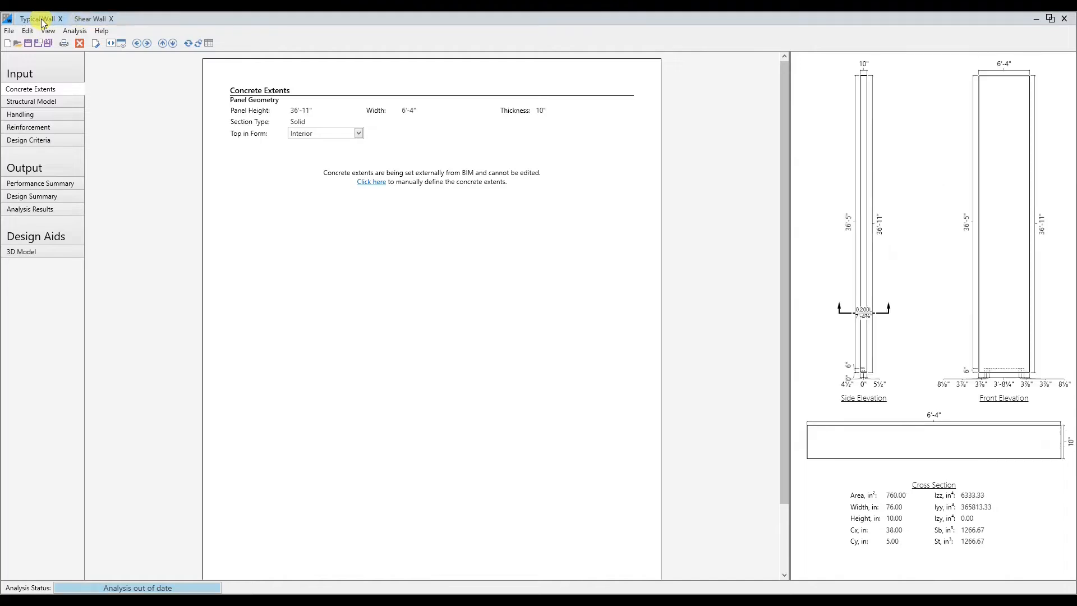
{"action": "left_click", "coordinate": [99, 43]}
{"action": "left_click", "coordinate": [427, 202]}
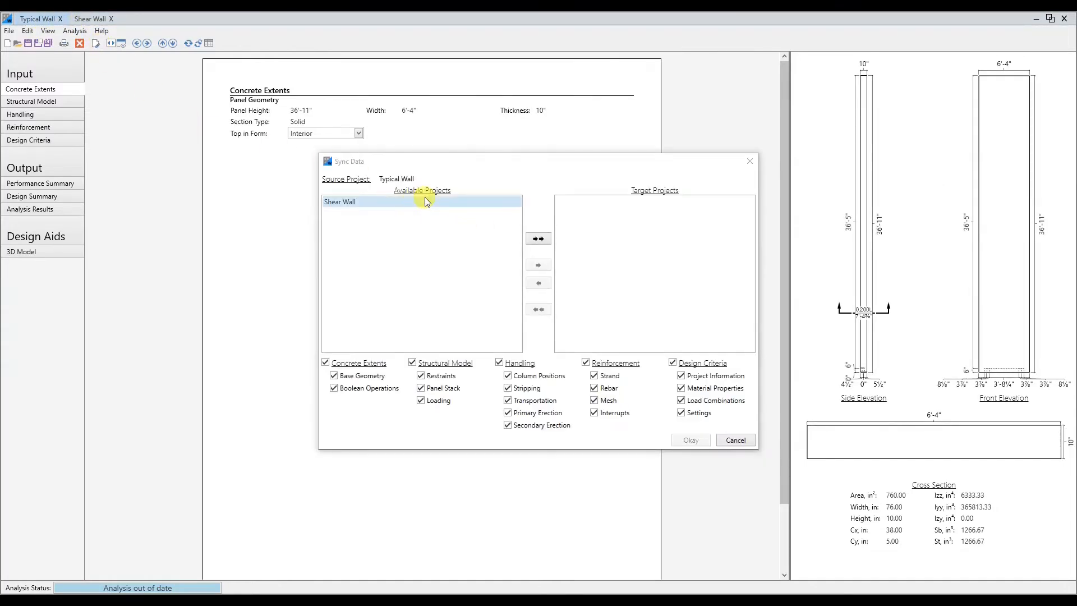
{"action": "left_click", "coordinate": [537, 238]}
{"action": "left_click", "coordinate": [341, 363]}
{"action": "left_click", "coordinate": [413, 363]}
{"action": "left_click", "coordinate": [519, 362]}
{"action": "left_click", "coordinate": [587, 363]}
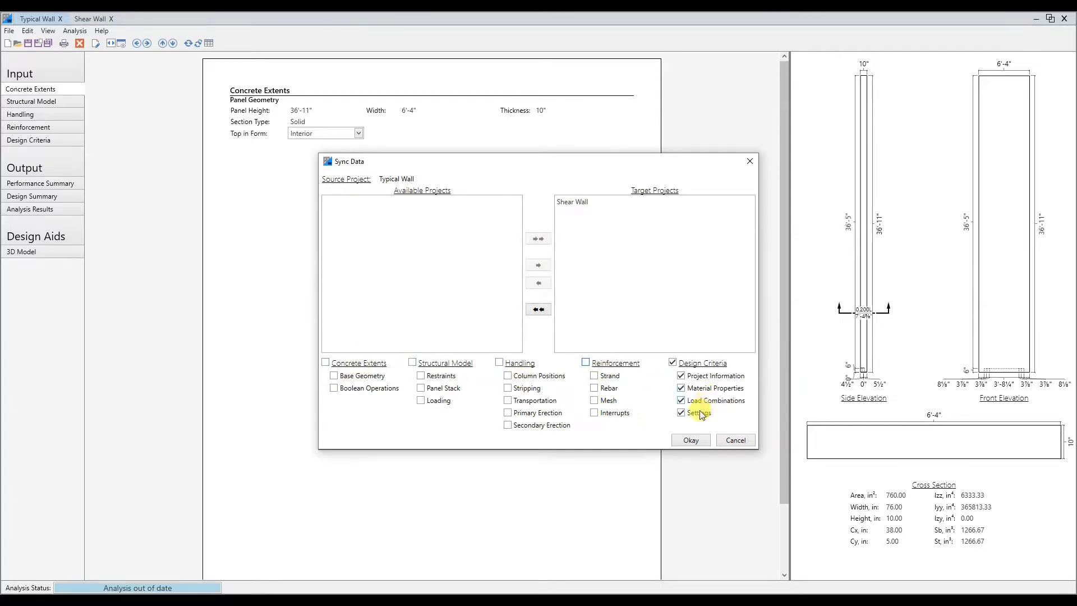
{"action": "left_click", "coordinate": [698, 439]}
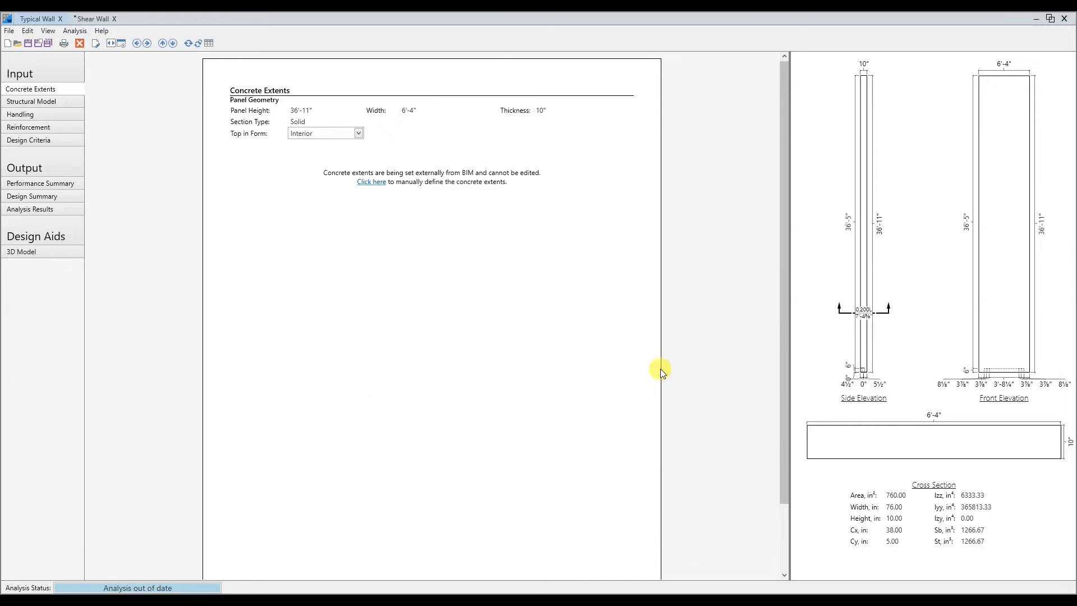
Step: Save all open wall designs and close the wall design program
{"action": "left_click", "coordinate": [47, 45]}
{"action": "left_click", "coordinate": [1065, 20]}
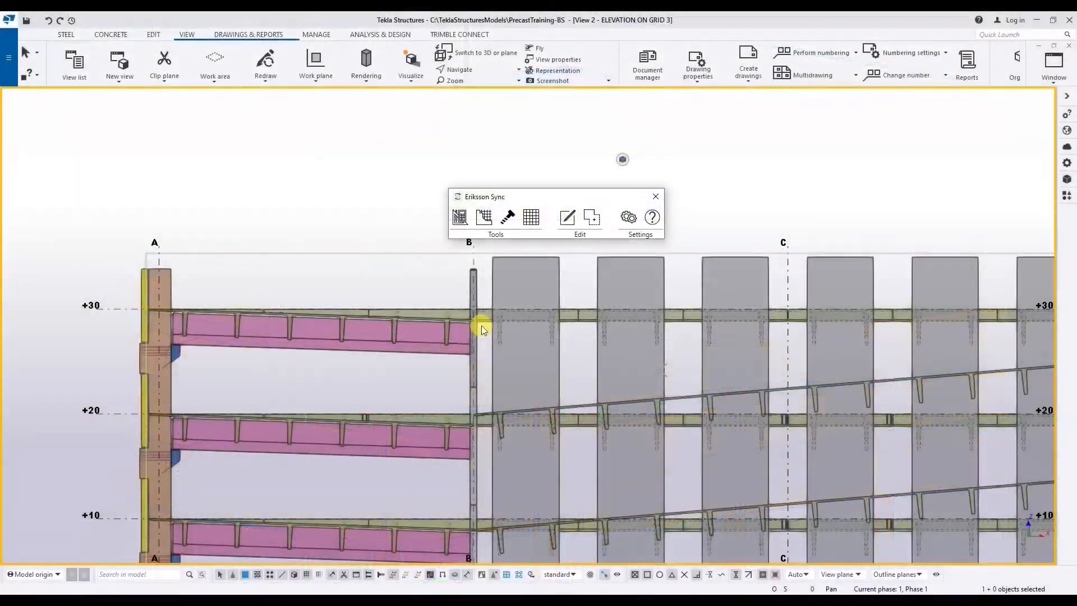
Step: Start Reinforce Part on the first tall wall panel past grid B and associate it with Typical Wall.ewf
{"action": "left_click", "coordinate": [480, 219]}
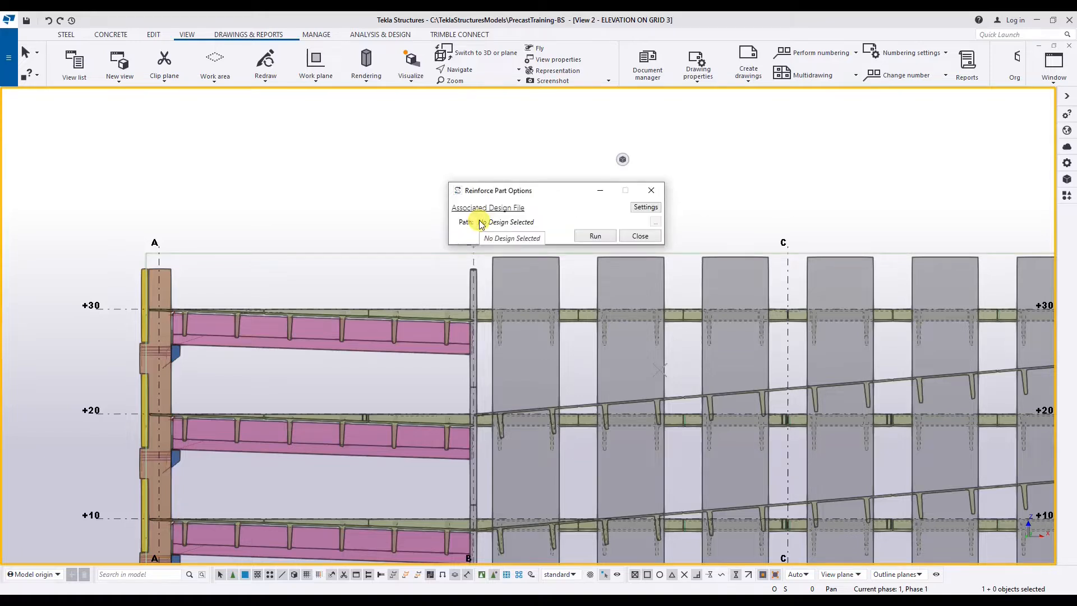
{"action": "left_click", "coordinate": [502, 261]}
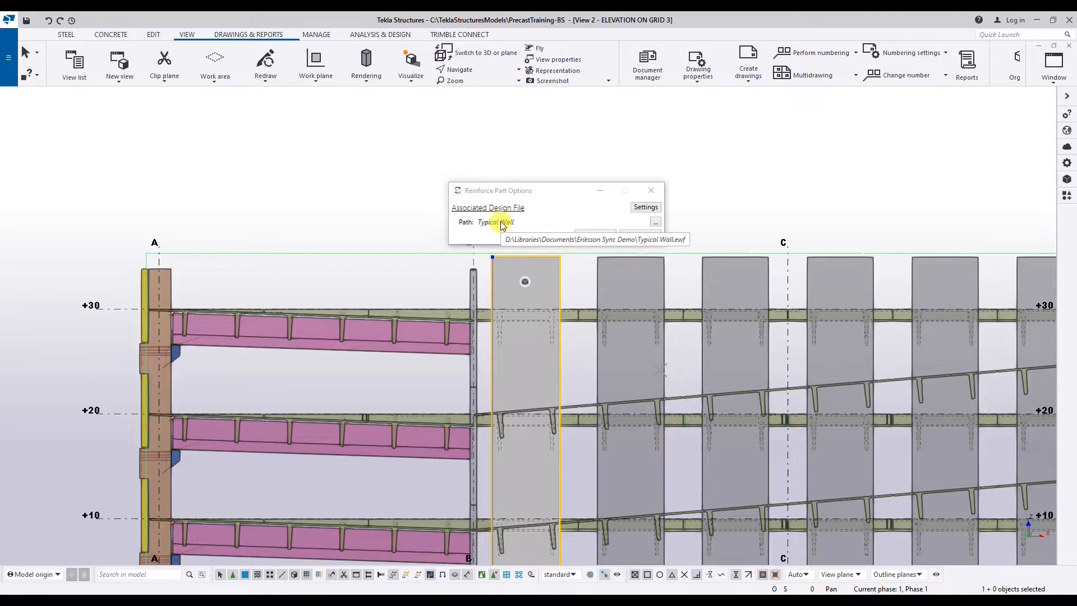
{"action": "left_click", "coordinate": [654, 222]}
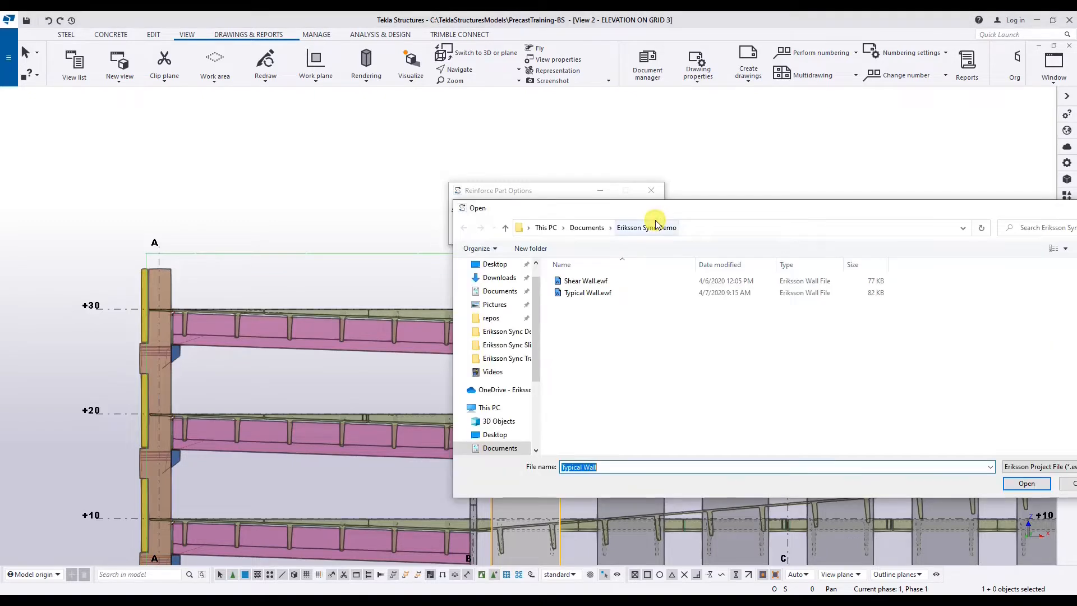
{"action": "left_click", "coordinate": [577, 292]}
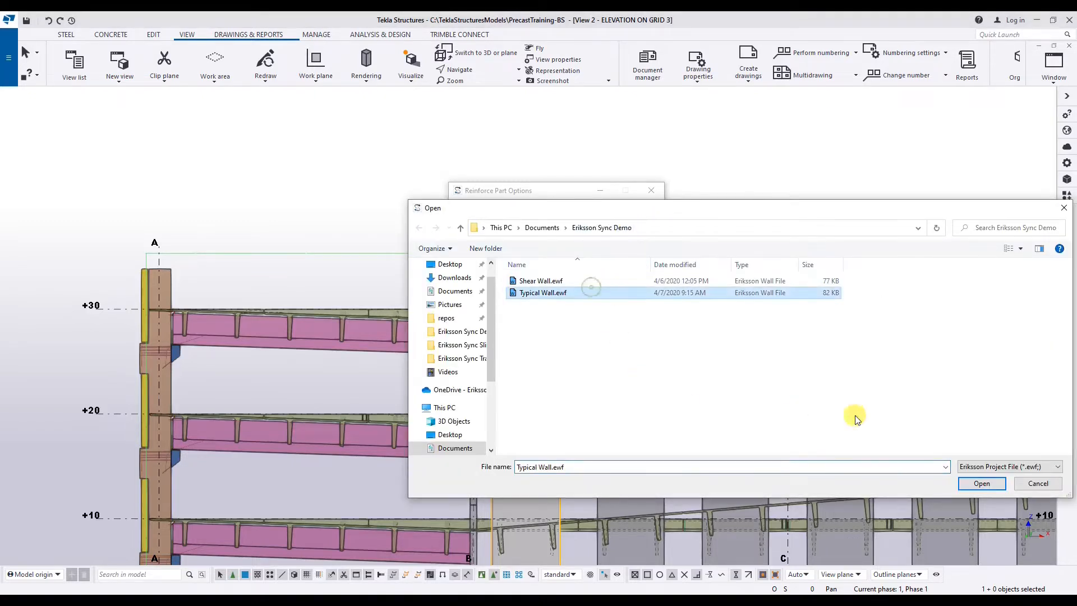
{"action": "left_click", "coordinate": [982, 482]}
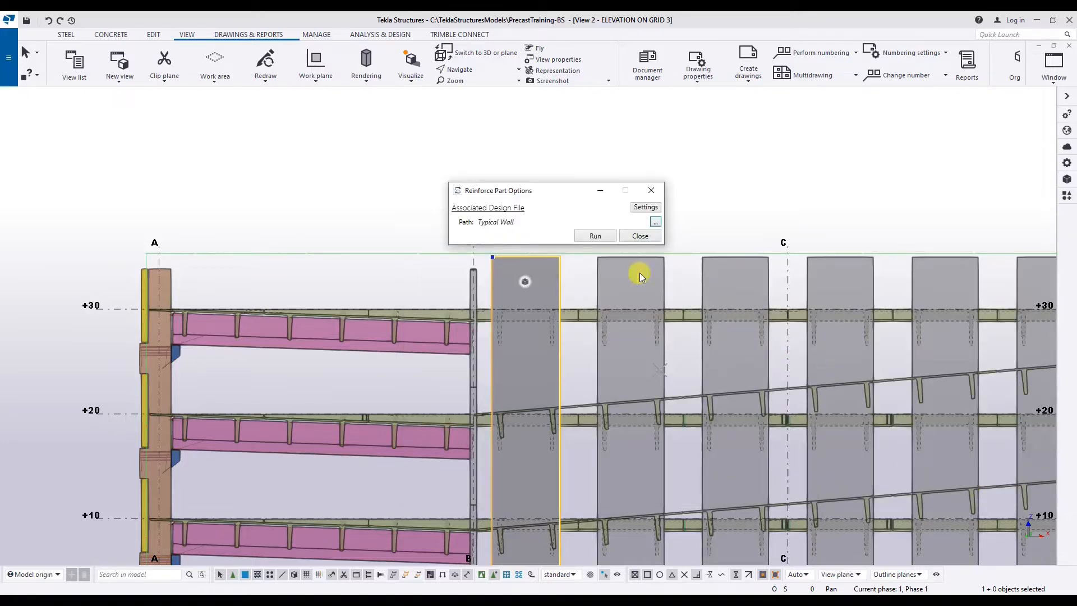
Step: Run Reinforce Part on the selected wall panel and review the operation log
{"action": "left_click", "coordinate": [595, 237]}
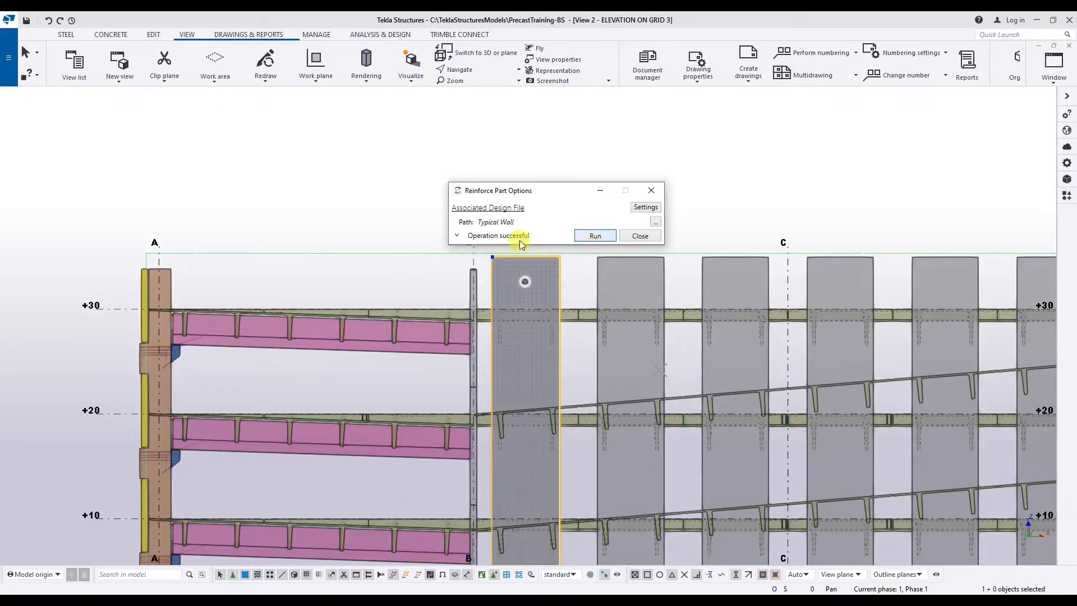
{"action": "left_click", "coordinate": [458, 235]}
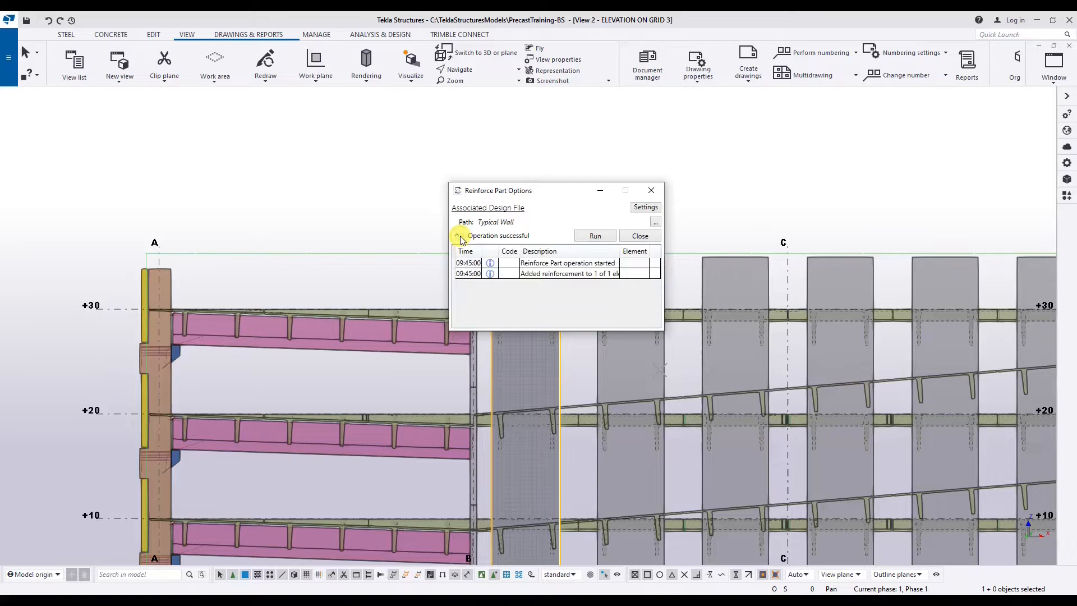
{"action": "left_click", "coordinate": [457, 235]}
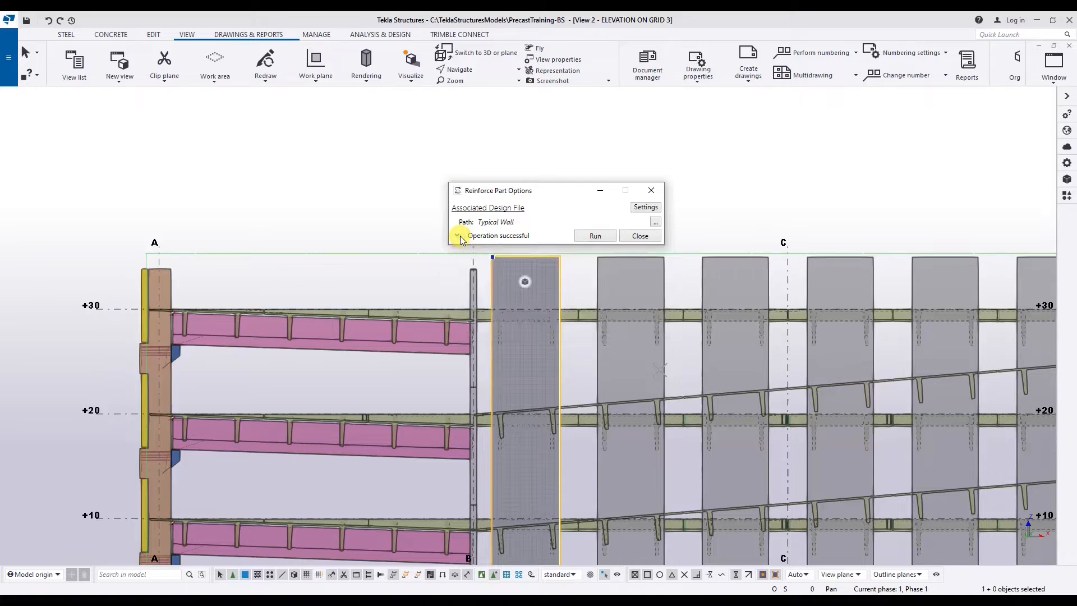
Step: Inspect the reinforcement inserted in the first tall wall panel past grid B
{"action": "left_click", "coordinate": [558, 275]}
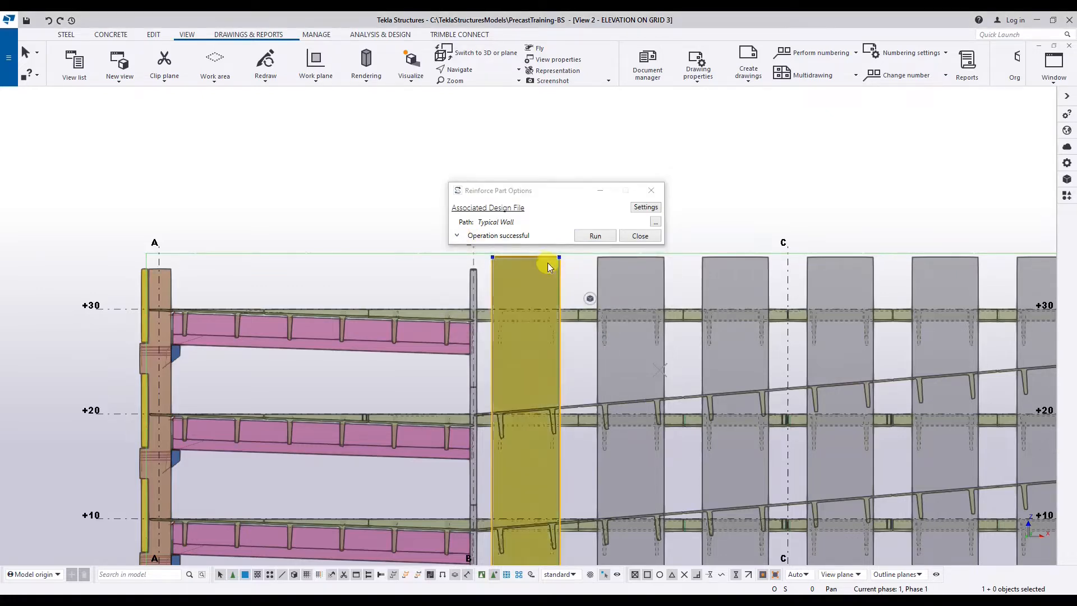
{"action": "scroll", "coordinate": [569, 283], "scroll_direction": "up", "scroll_amount": 5}
{"action": "scroll", "coordinate": [439, 314], "scroll_direction": "up", "scroll_amount": 3}
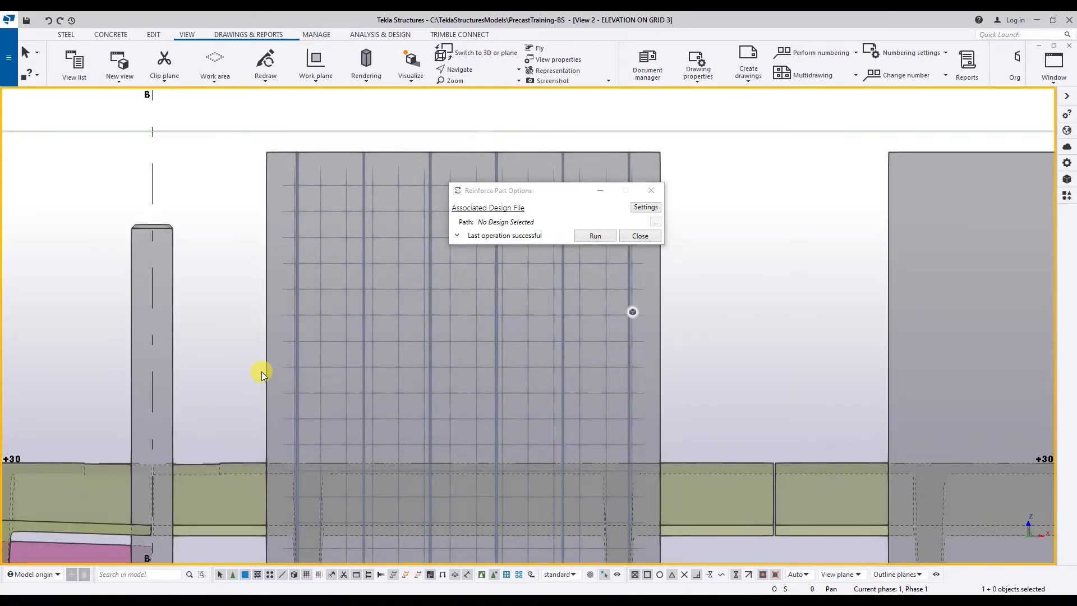
{"action": "scroll", "coordinate": [262, 371], "scroll_direction": "down", "scroll_amount": 2}
{"action": "scroll", "coordinate": [261, 372], "scroll_direction": "down", "scroll_amount": 2}
Step: Set the width of the second tall wall panel past grid B to 3'
{"action": "middle_click_drag", "start_coordinate": [355, 480], "coordinate": [409, 343]}
{"action": "middle_click_drag", "start_coordinate": [445, 494], "coordinate": [461, 258]}
{"action": "left_click", "coordinate": [528, 395]}
{"action": "scroll", "coordinate": [539, 409], "scroll_direction": "down", "scroll_amount": 2}
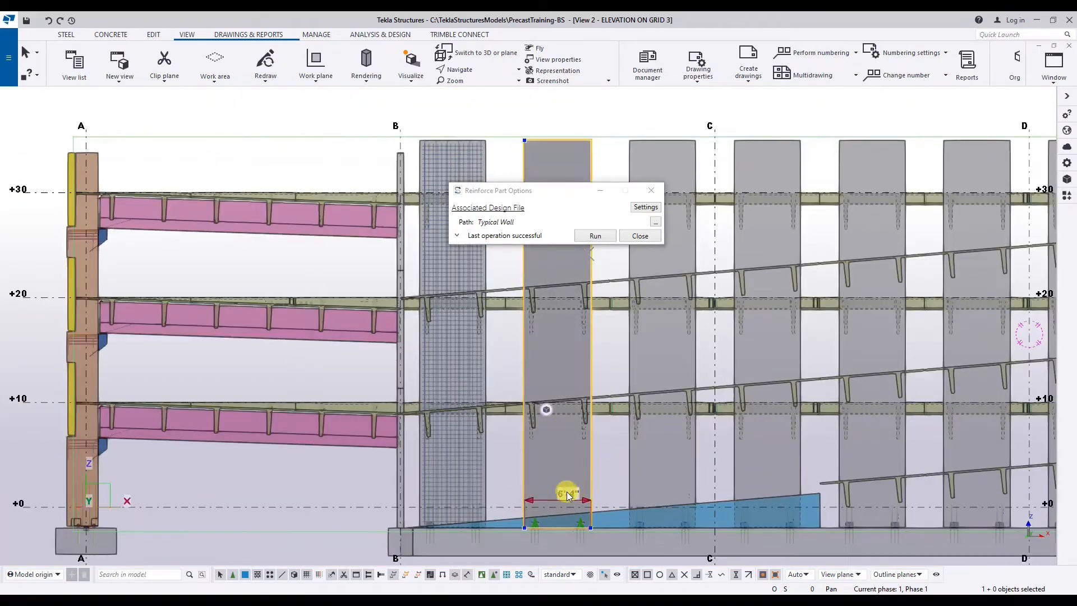
{"action": "type", "text": "3"}
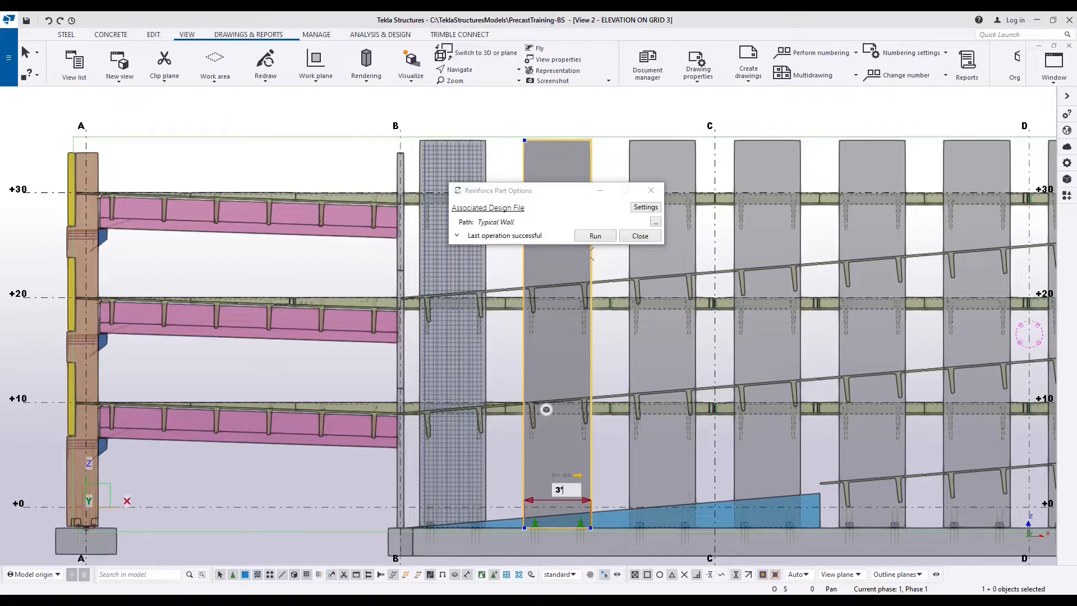
{"action": "key", "text": "Return"}
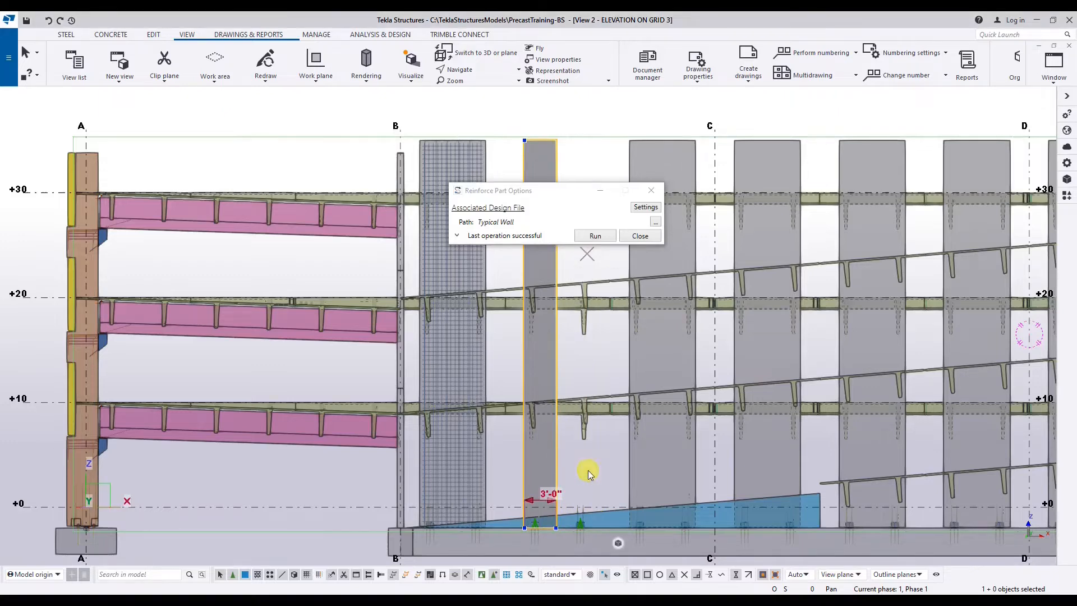
Step: Run Reinforce Part with Typical Wall on the narrowed panel and compare its reinforcement with the first panel's
{"action": "left_click", "coordinate": [589, 236]}
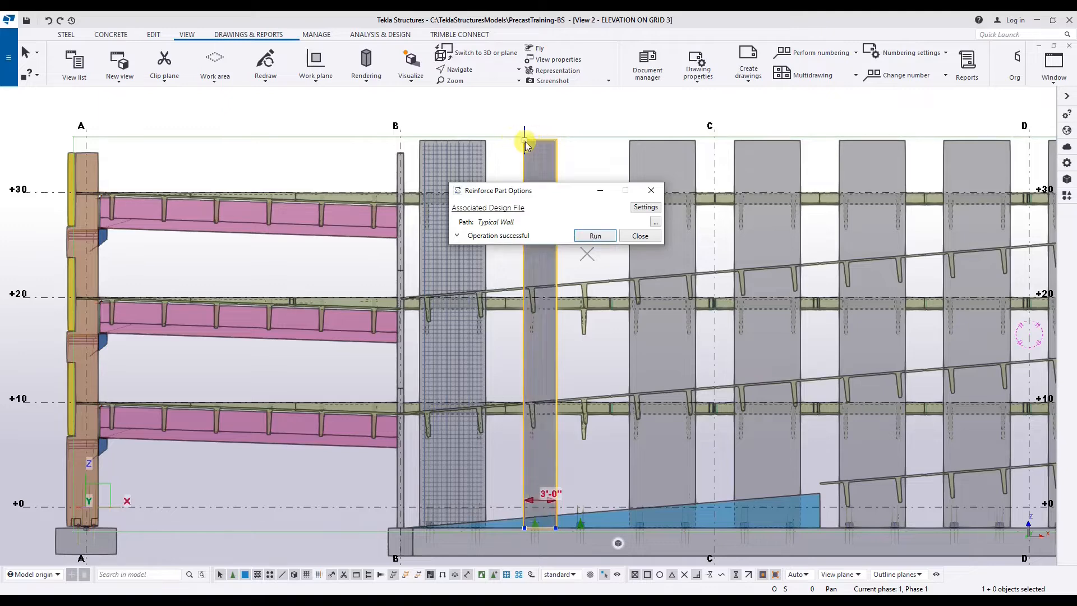
{"action": "scroll", "coordinate": [524, 141], "scroll_direction": "up", "scroll_amount": 5}
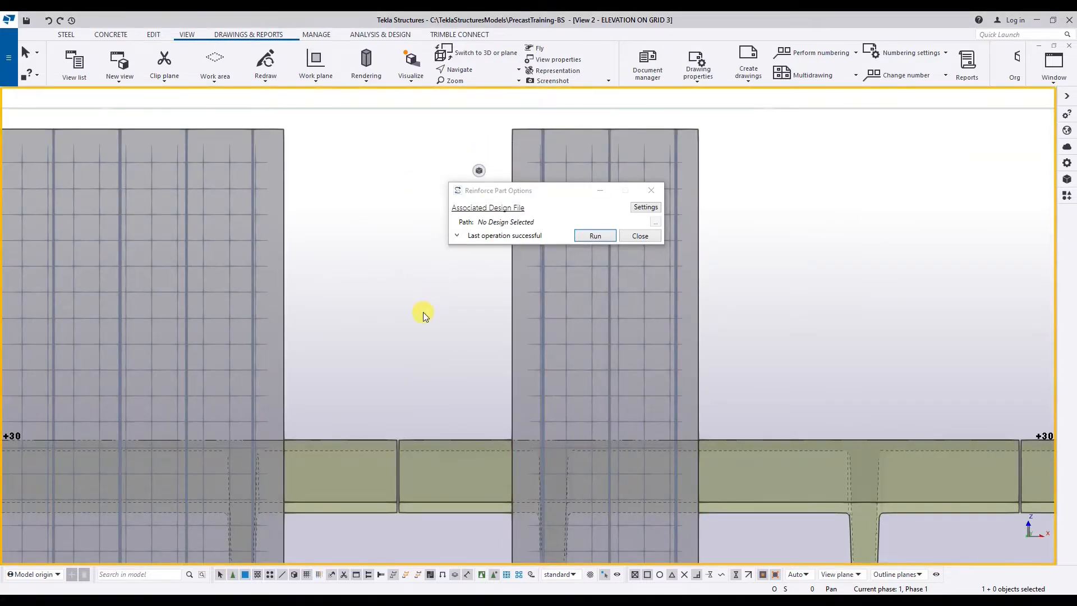
{"action": "scroll", "coordinate": [384, 326], "scroll_direction": "down", "scroll_amount": 3}
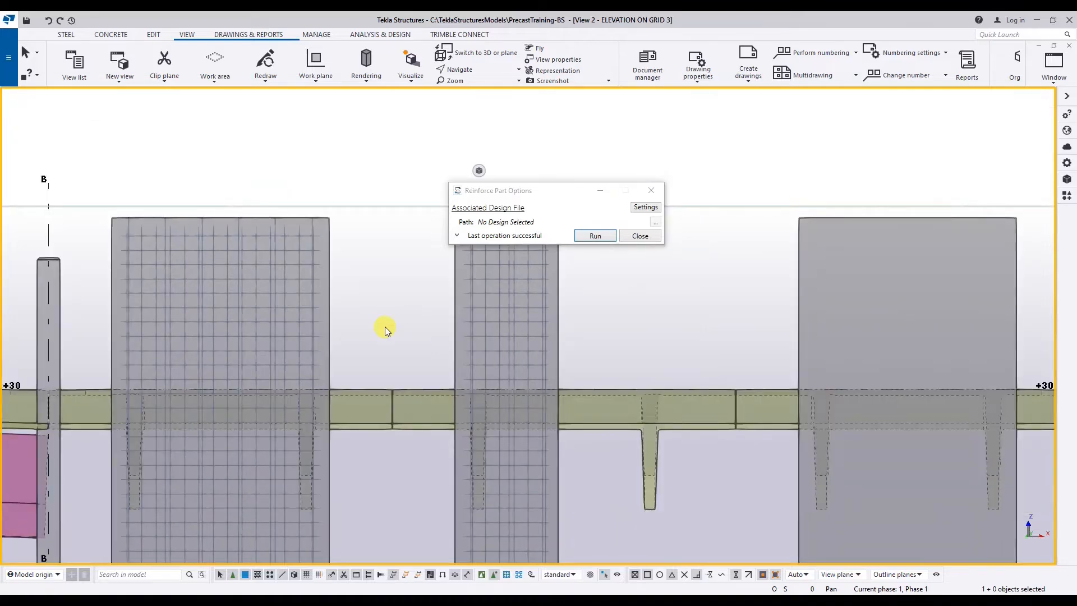
{"action": "scroll", "coordinate": [353, 404], "scroll_direction": "down", "scroll_amount": 3}
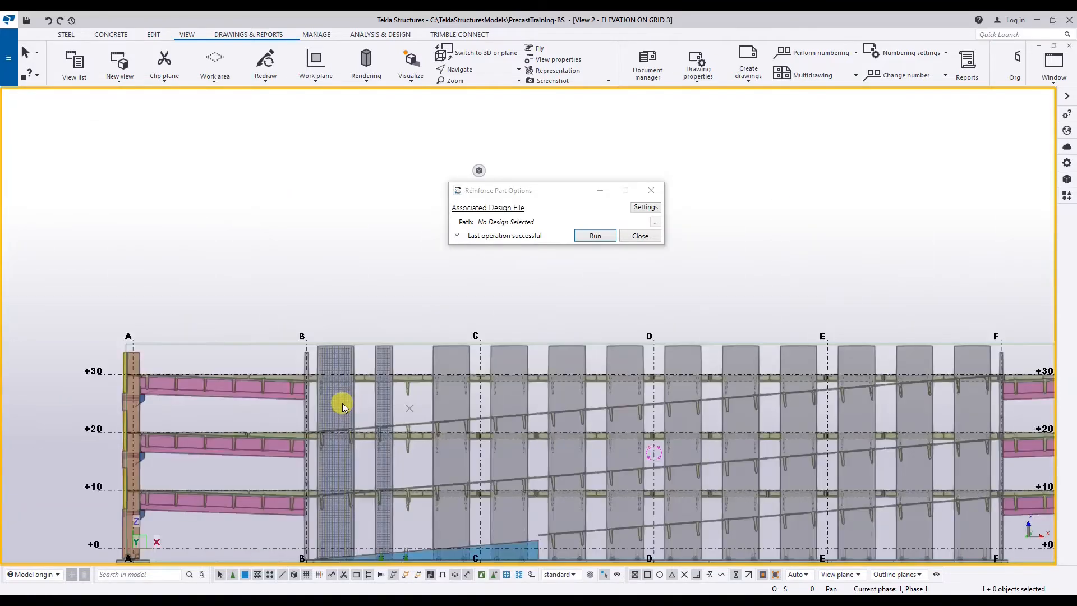
Step: Run Reinforce Part with Typical Wall on all tall wall panels between grids B and F and review the operation log
{"action": "middle_click_drag", "start_coordinate": [358, 452], "coordinate": [381, 381]}
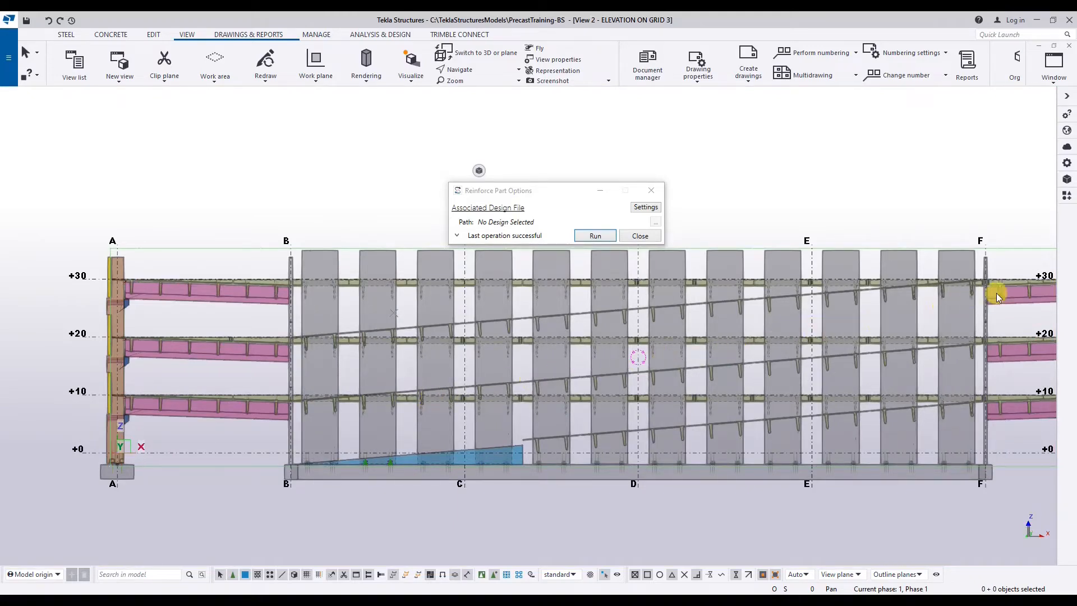
{"action": "left_click_drag", "start_coordinate": [976, 275], "coordinate": [298, 227]}
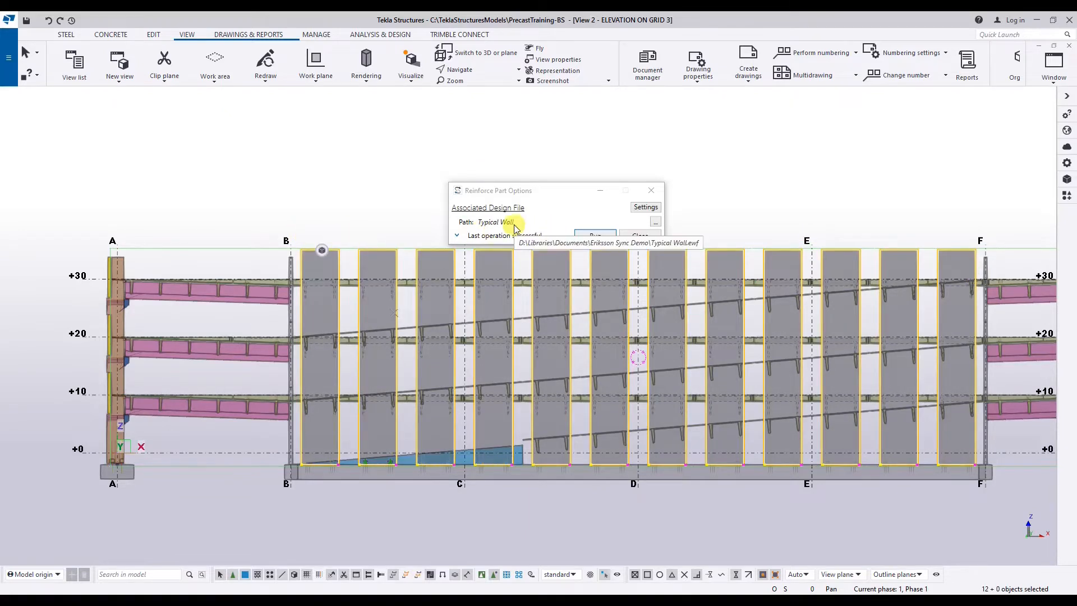
{"action": "left_click", "coordinate": [596, 235]}
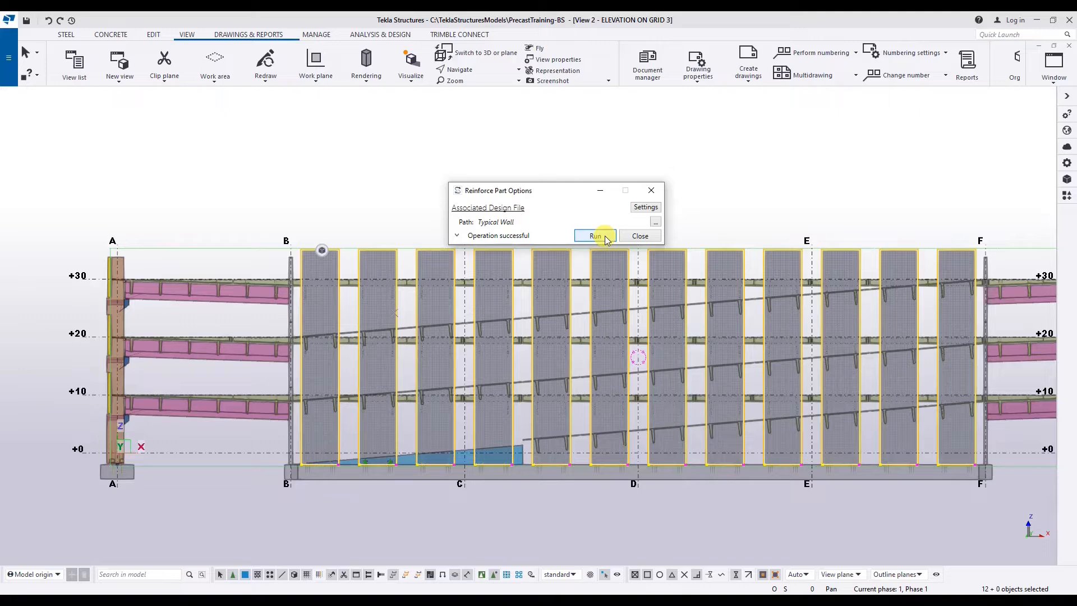
{"action": "left_click", "coordinate": [462, 237]}
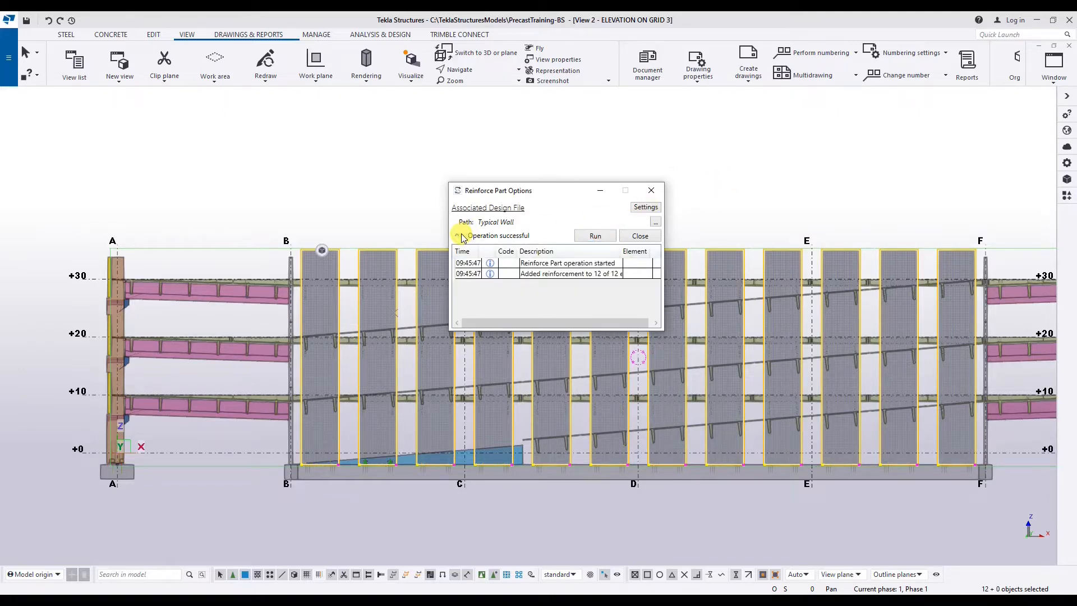
{"action": "left_click", "coordinate": [462, 238]}
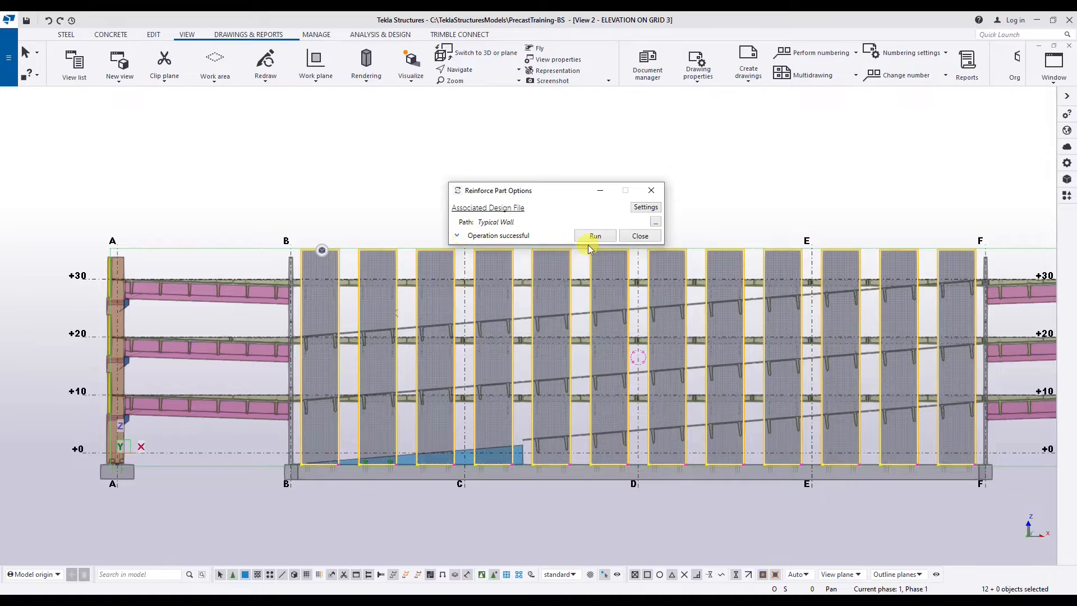
{"action": "left_click", "coordinate": [711, 224]}
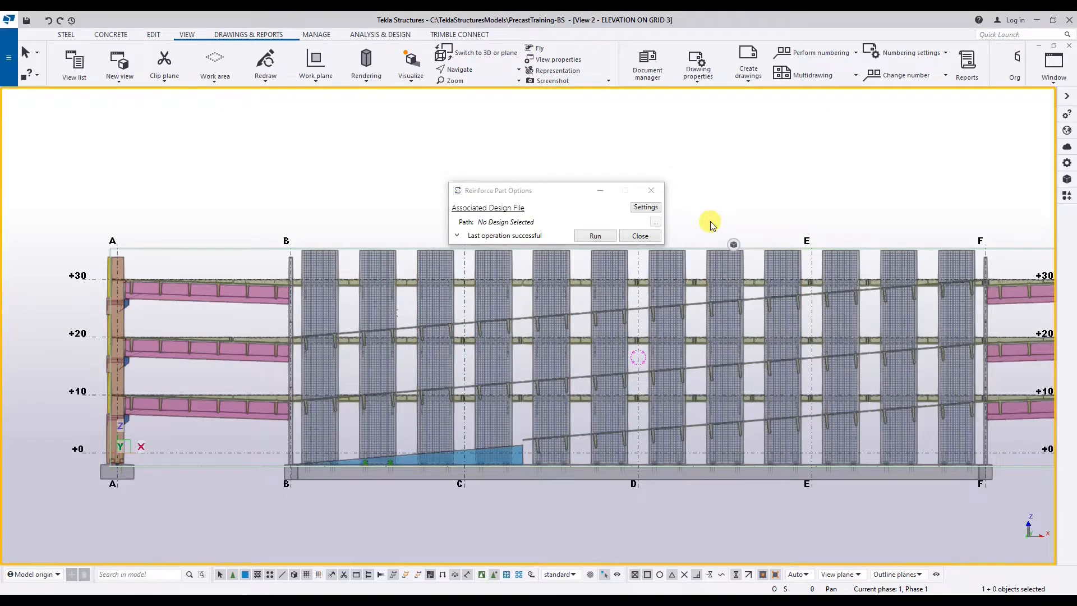
Step: Open the Reinforce Part settings and review the removal settings and the strand insertion settings
{"action": "left_click", "coordinate": [645, 207]}
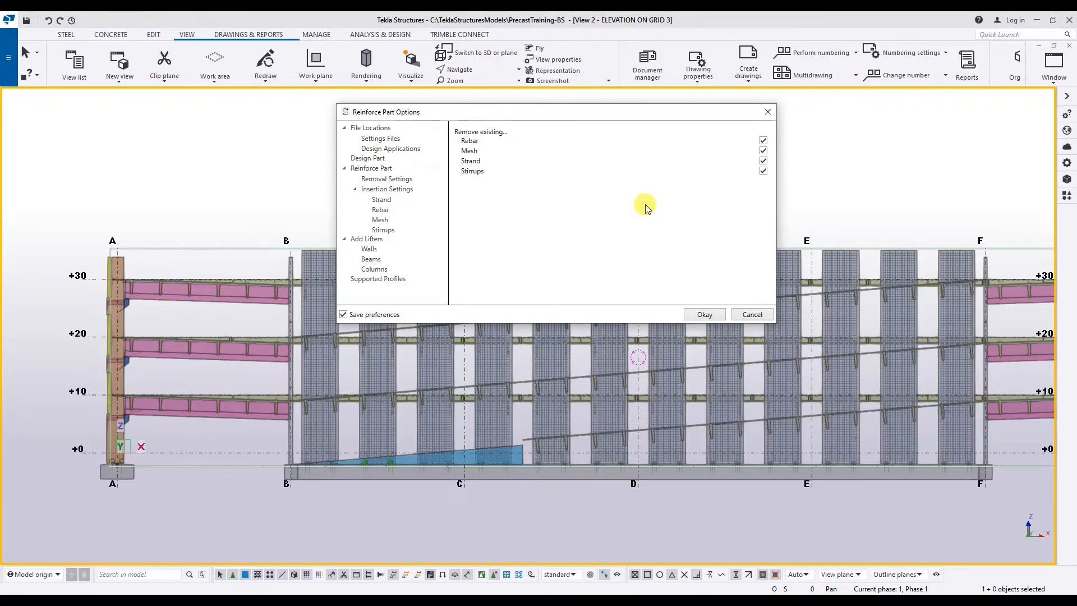
{"action": "left_click", "coordinate": [386, 180]}
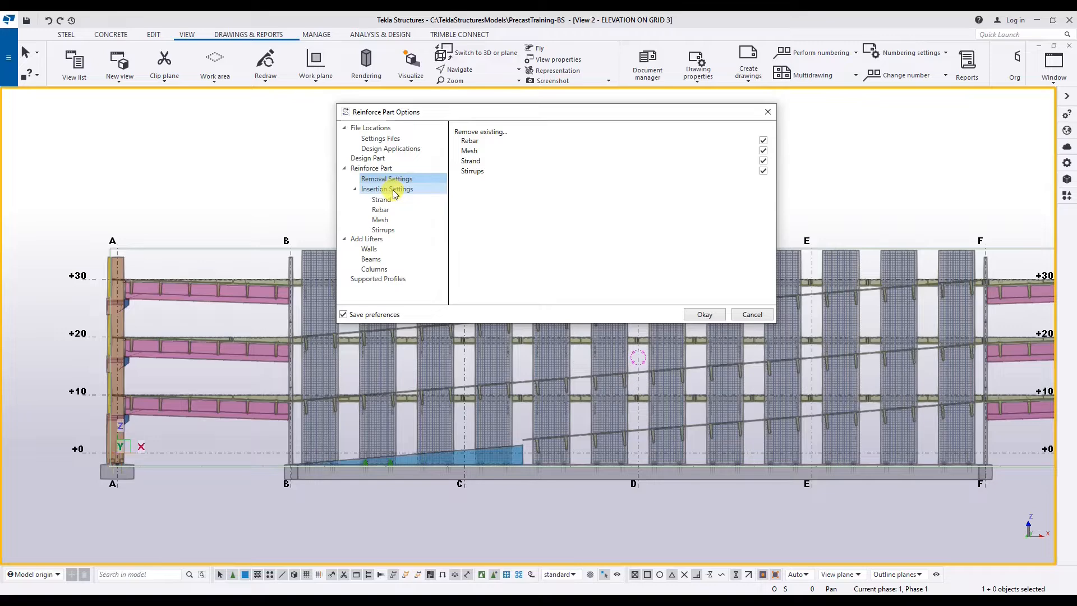
{"action": "left_click", "coordinate": [393, 190]}
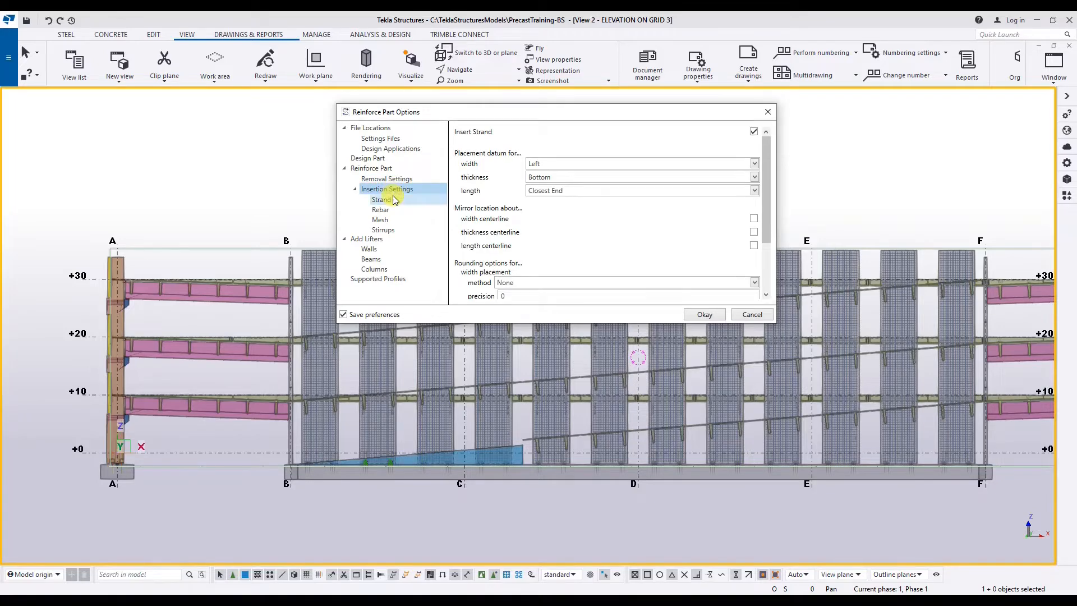
{"action": "left_click", "coordinate": [393, 200]}
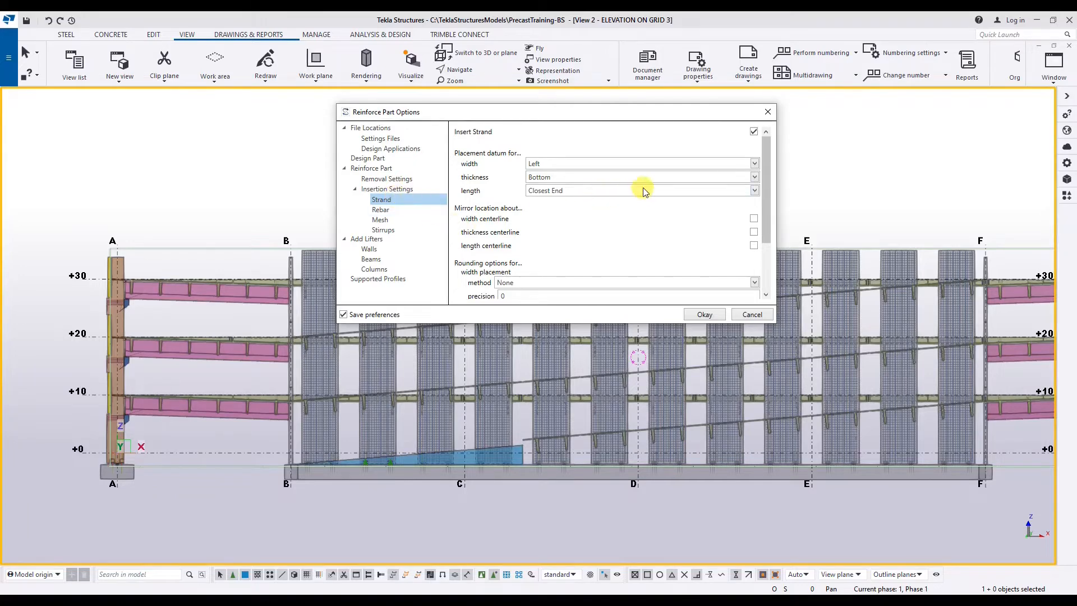
Step: Review the strand placement datum choices for width, thickness and length without changing them
{"action": "left_click", "coordinate": [749, 164]}
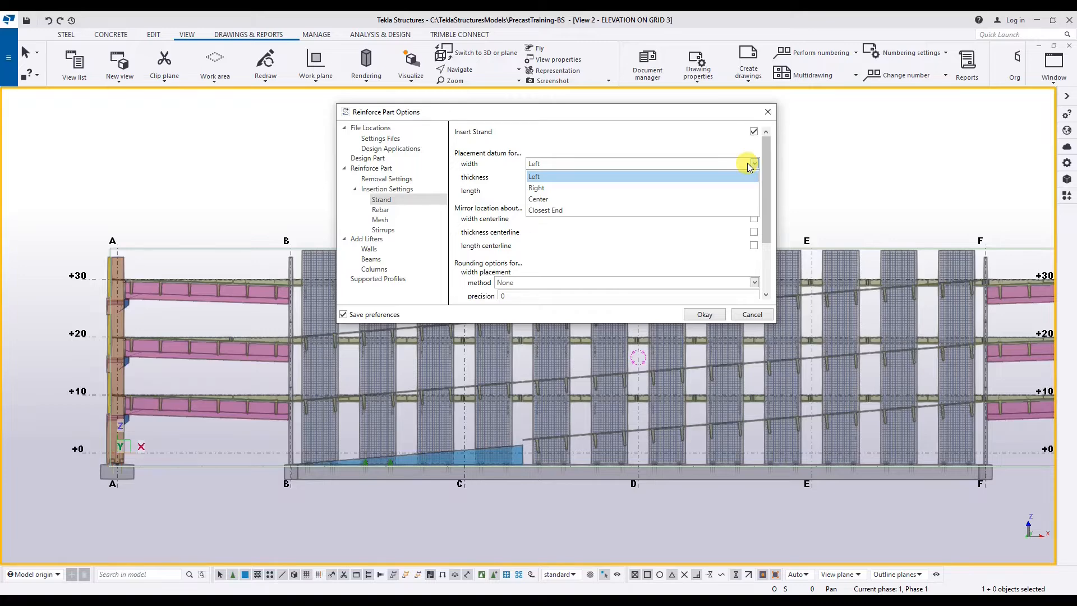
{"action": "left_click", "coordinate": [748, 164]}
{"action": "left_click", "coordinate": [746, 178]}
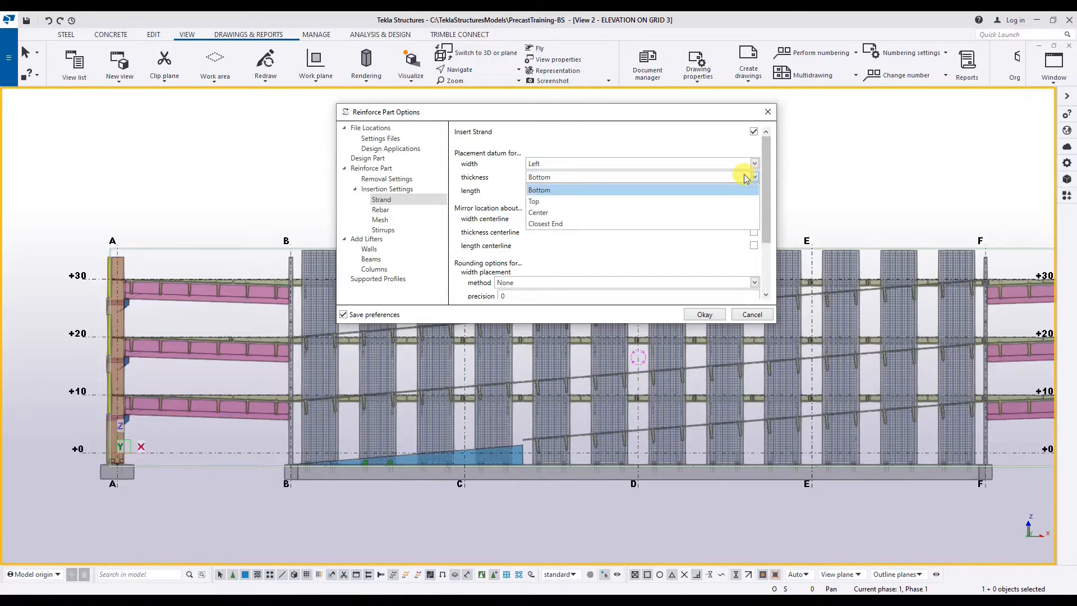
{"action": "left_click", "coordinate": [746, 178]}
{"action": "left_click", "coordinate": [746, 192]}
{"action": "left_click", "coordinate": [745, 191]}
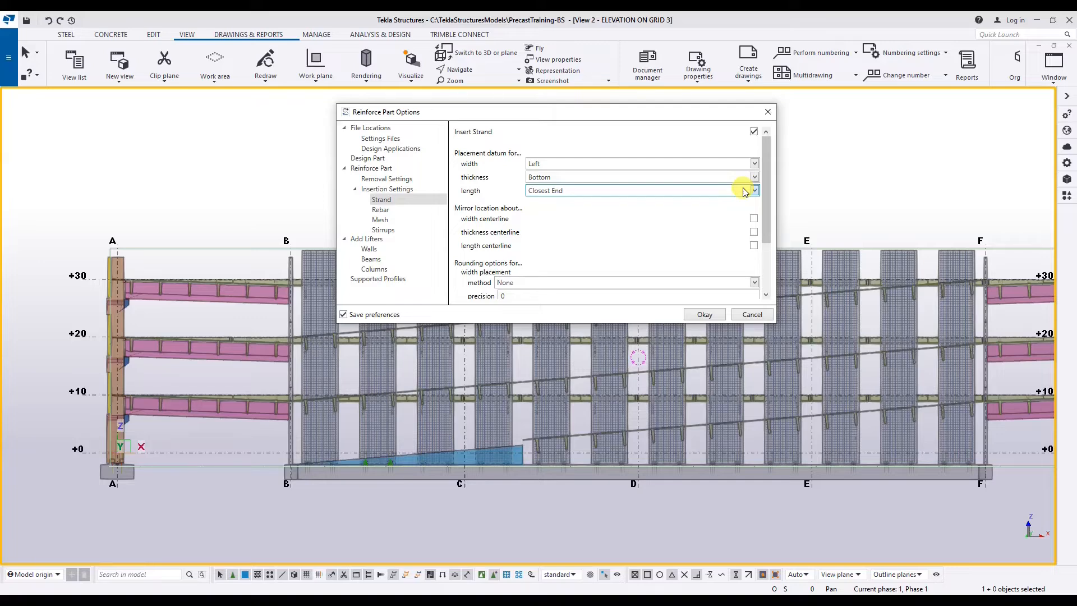
Step: Examine the strand mirroring option about the width centerline and the rounding options for placement
{"action": "left_click", "coordinate": [753, 220]}
{"action": "left_click", "coordinate": [753, 220]}
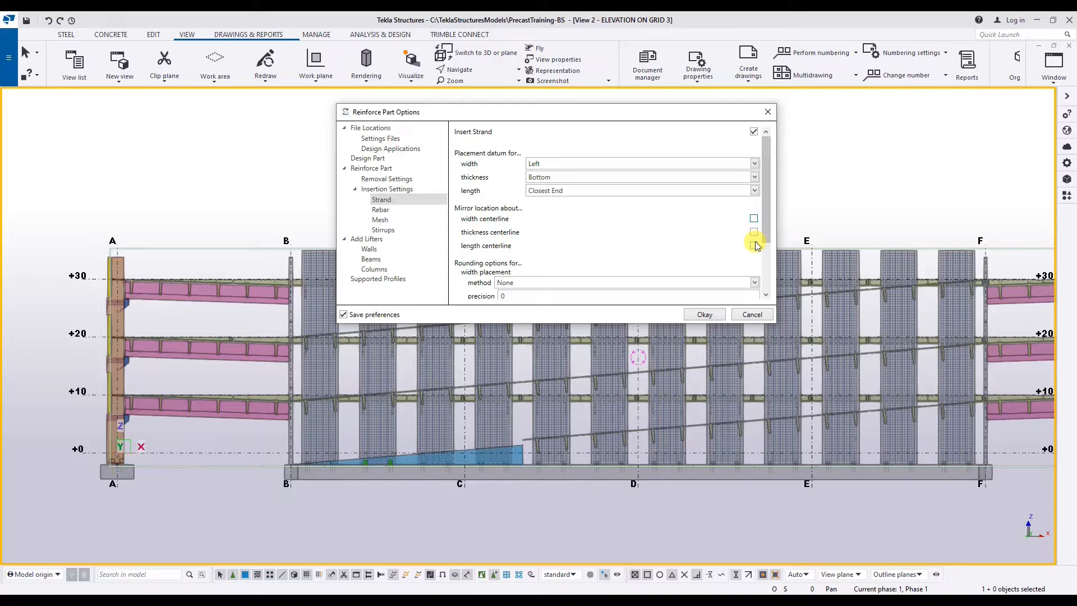
{"action": "left_click_drag", "start_coordinate": [765, 231], "coordinate": [769, 291]}
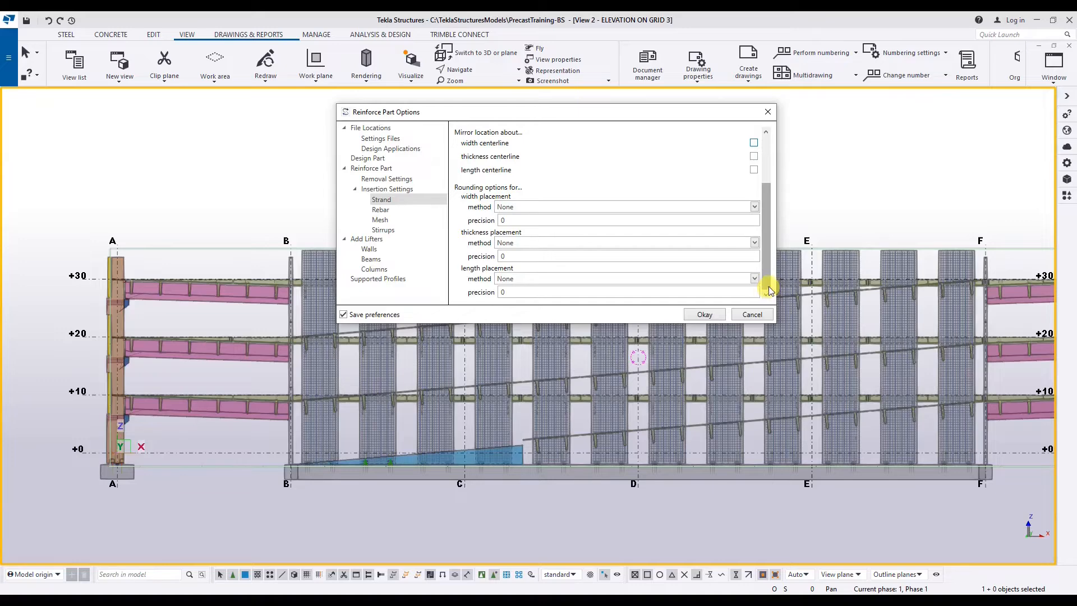
{"action": "left_click", "coordinate": [754, 207]}
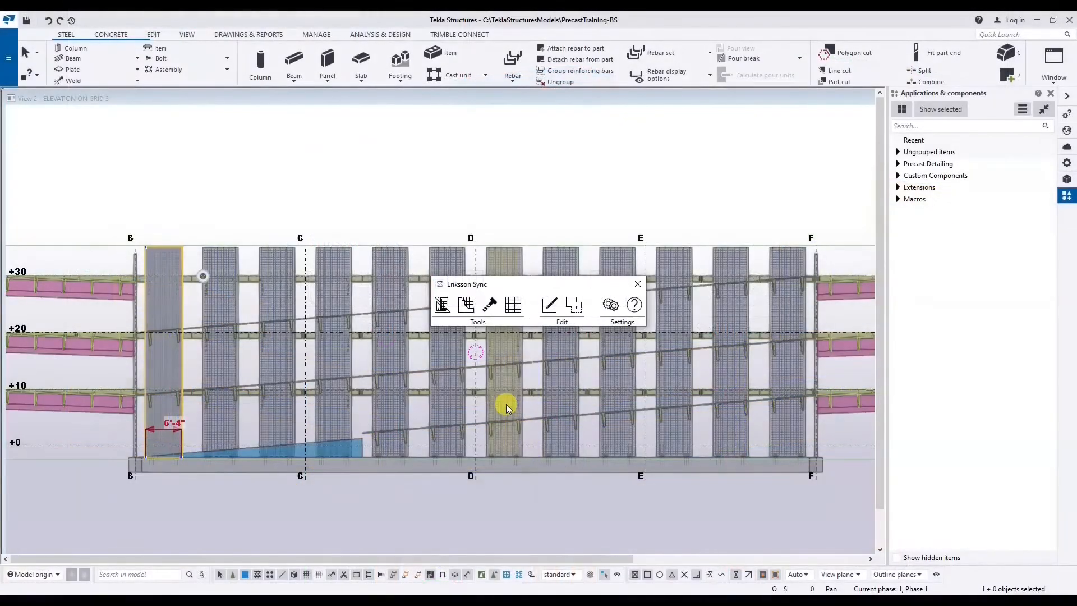
Step: Start Add Lifters on the first wall panel past grid B and review its wall, beam and column lifter settings
{"action": "left_click", "coordinate": [490, 307]}
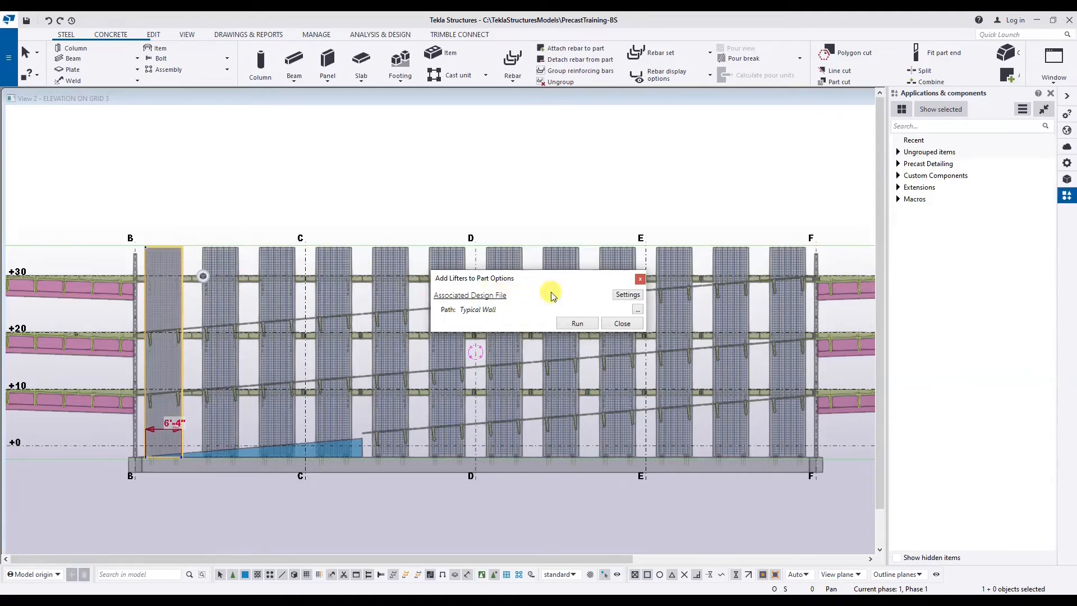
{"action": "left_click", "coordinate": [625, 294]}
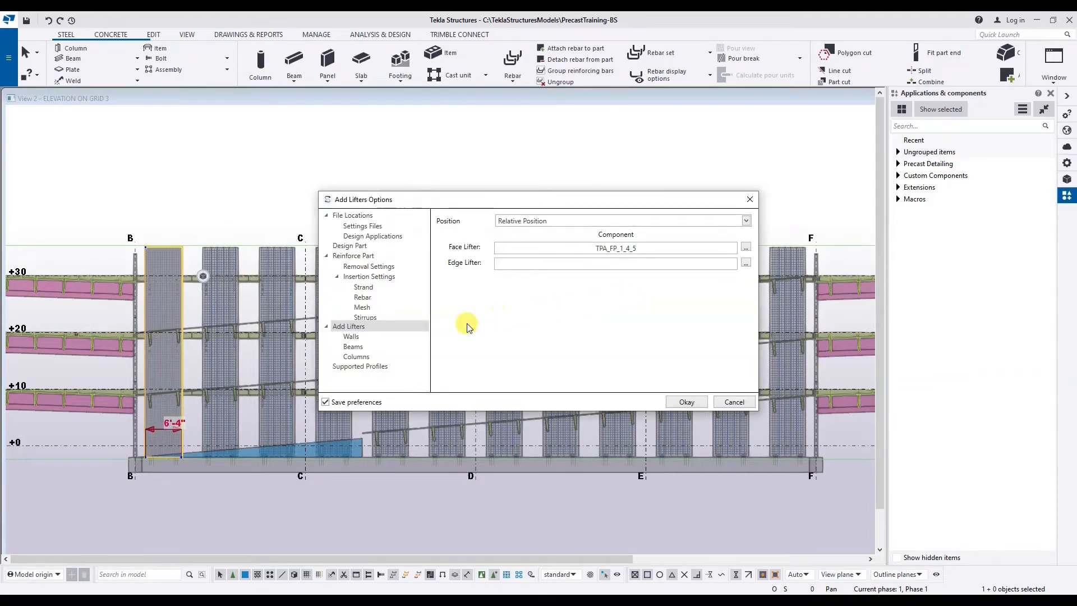
{"action": "left_click", "coordinate": [408, 337]}
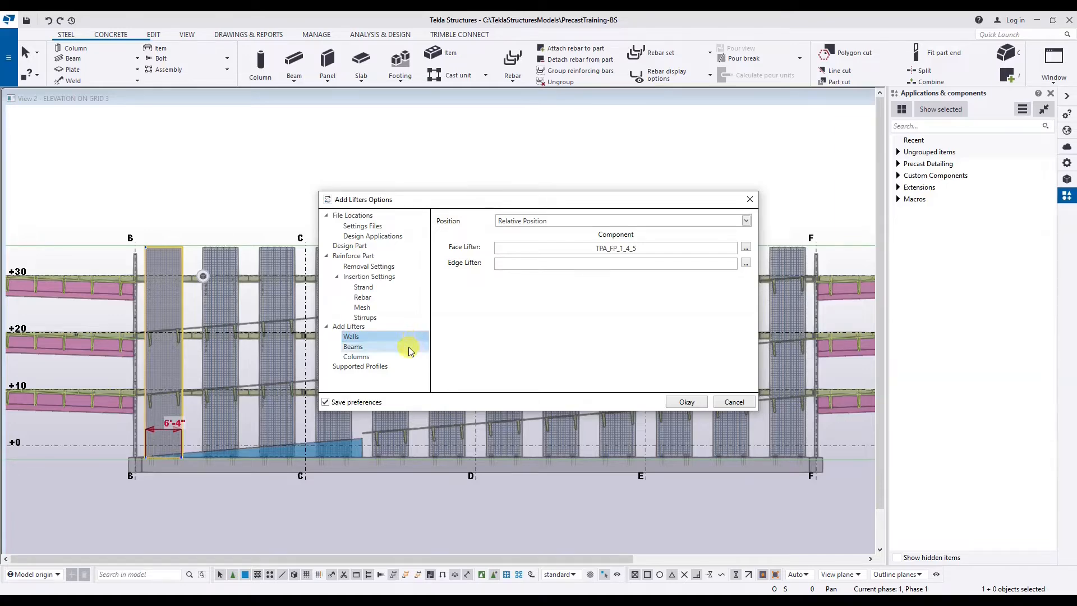
{"action": "left_click", "coordinate": [408, 350]}
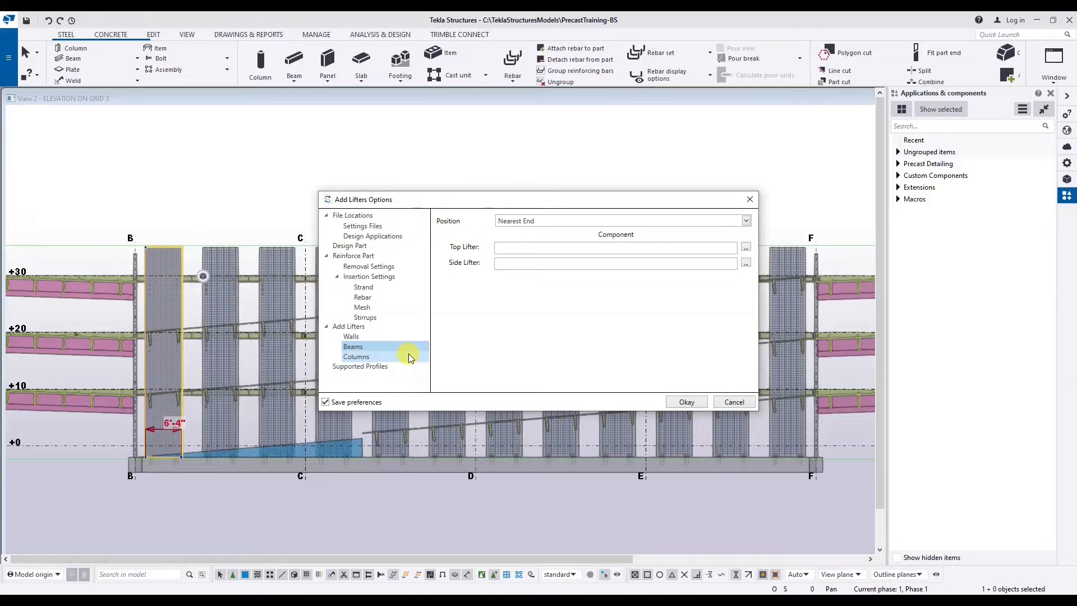
{"action": "left_click", "coordinate": [410, 357]}
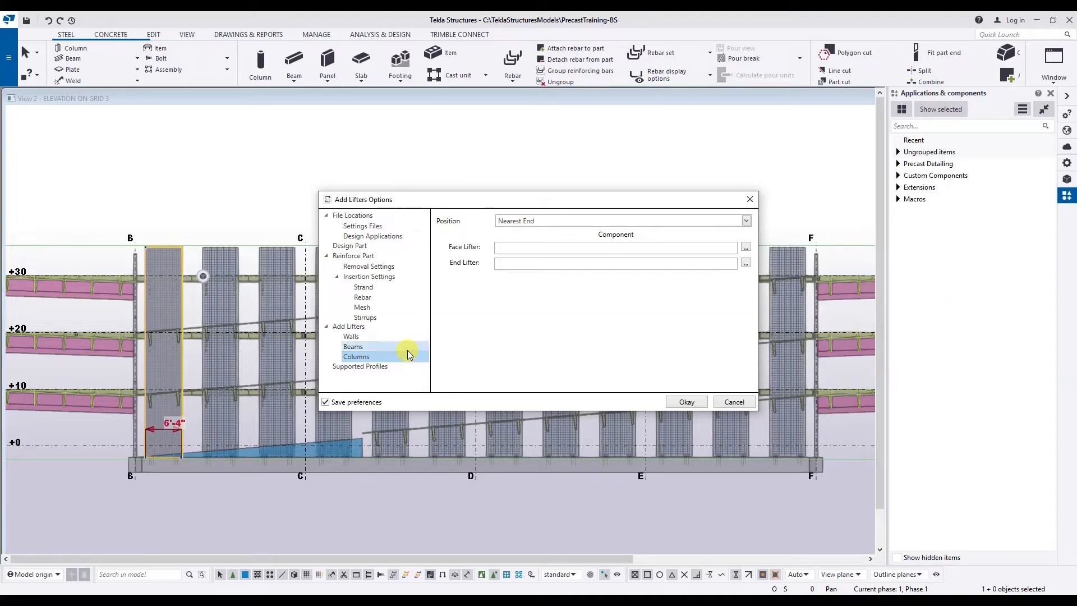
{"action": "left_click", "coordinate": [407, 339]}
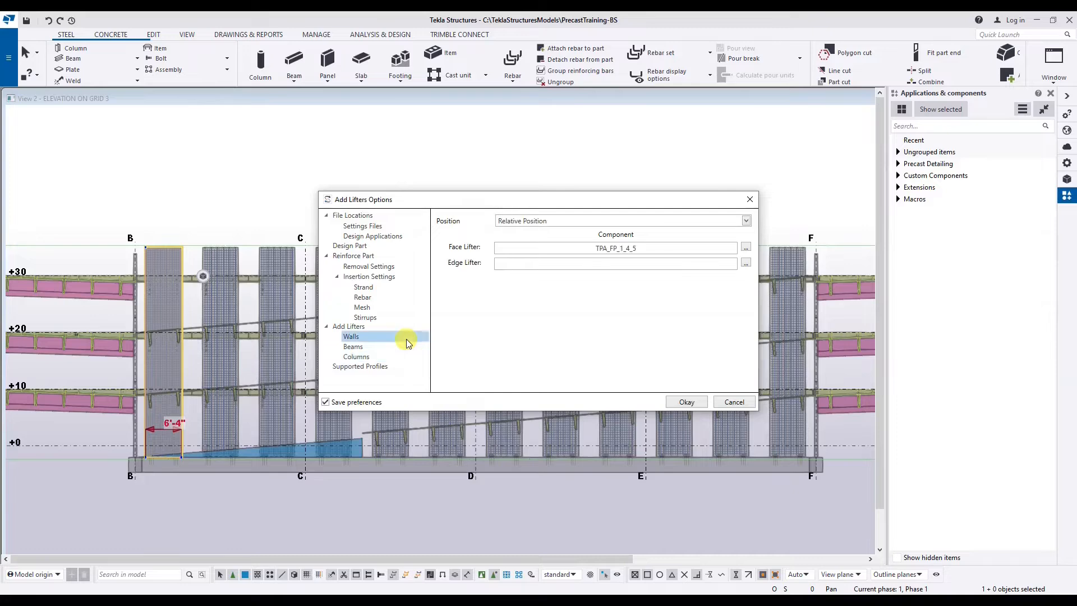
Step: Set the walls' face lifter to the TPA_FP_1_4_5 component from the Precast Detailing embeds
{"action": "left_click", "coordinate": [746, 247]}
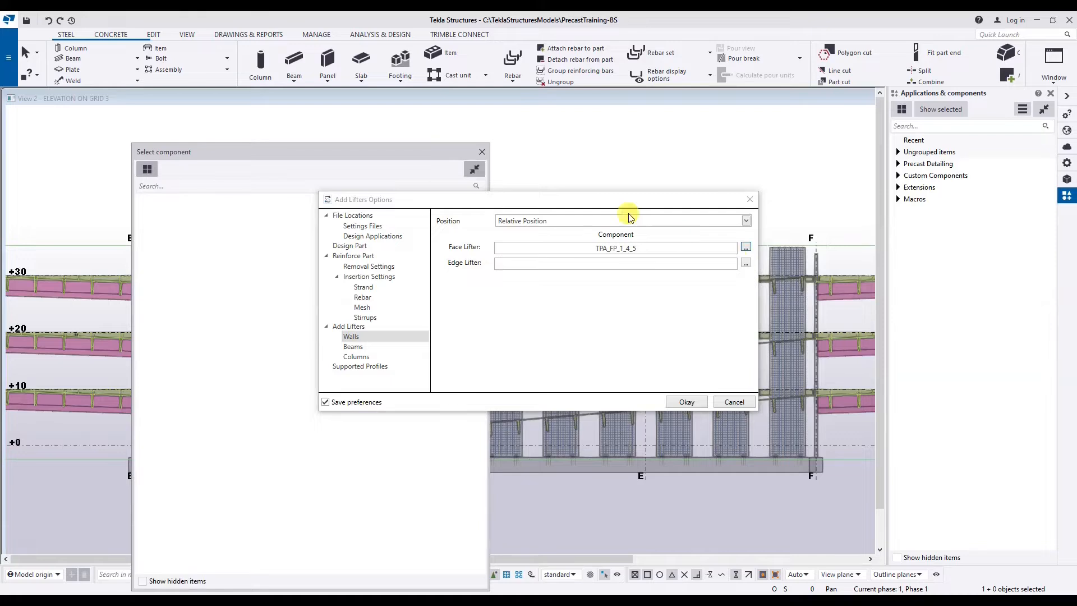
{"action": "left_click_drag", "start_coordinate": [344, 159], "coordinate": [252, 117]}
{"action": "left_click_drag", "start_coordinate": [451, 197], "coordinate": [575, 174]}
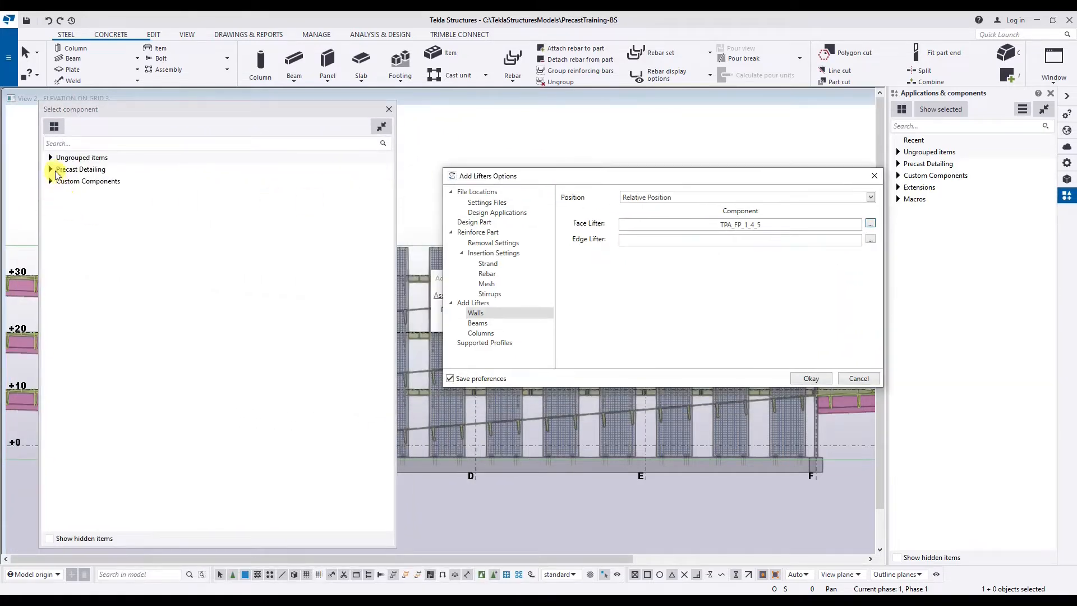
{"action": "left_click", "coordinate": [51, 169]}
{"action": "left_click", "coordinate": [64, 204]}
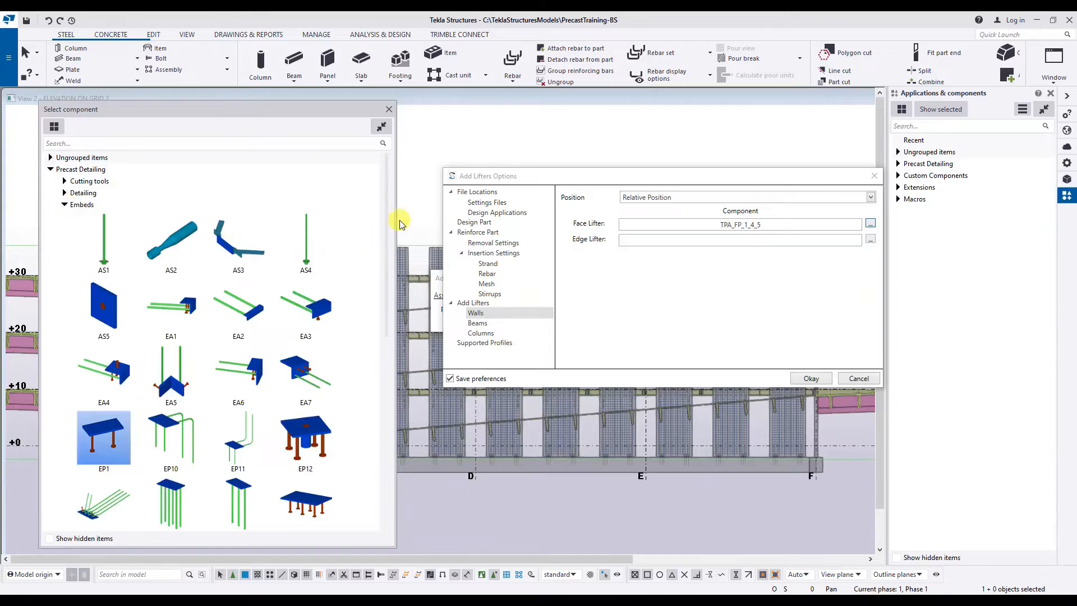
{"action": "scroll", "coordinate": [266, 343], "scroll_direction": "down", "scroll_amount": 6}
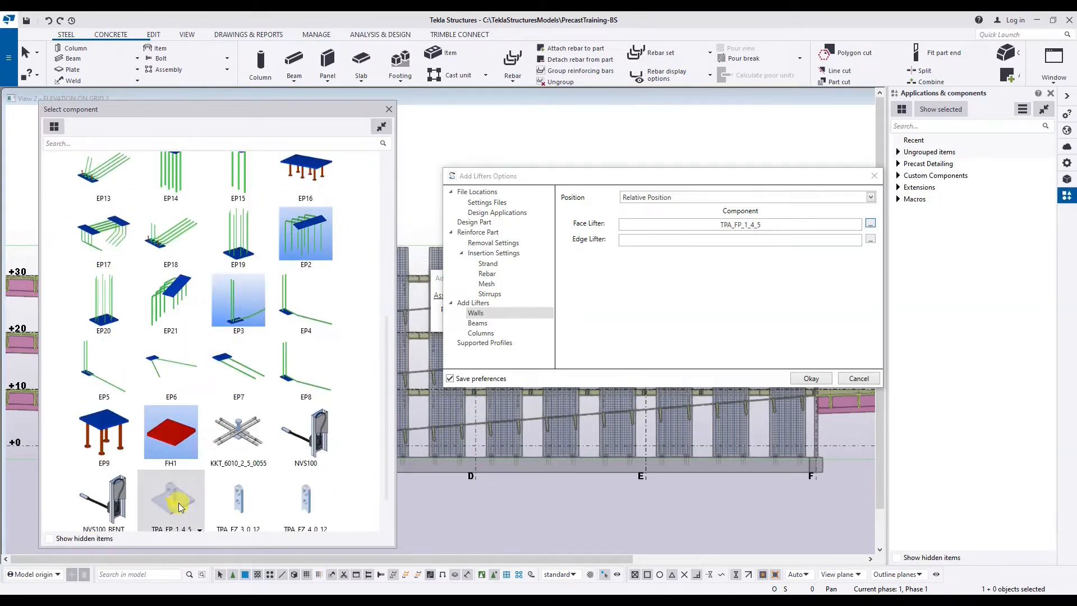
{"action": "double_click", "coordinate": [179, 506]}
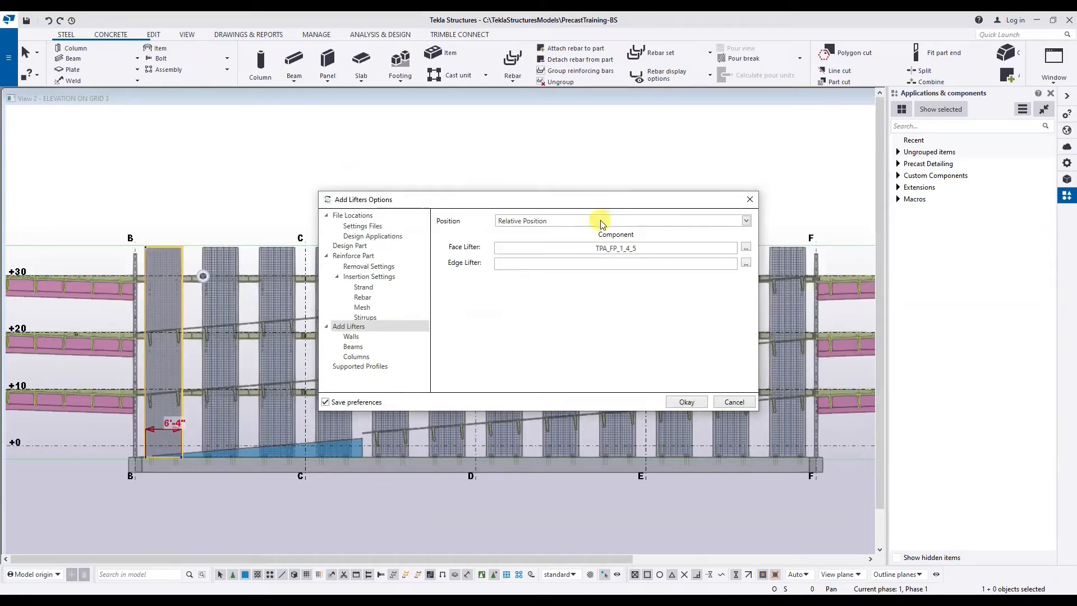
{"action": "left_click", "coordinate": [601, 221]}
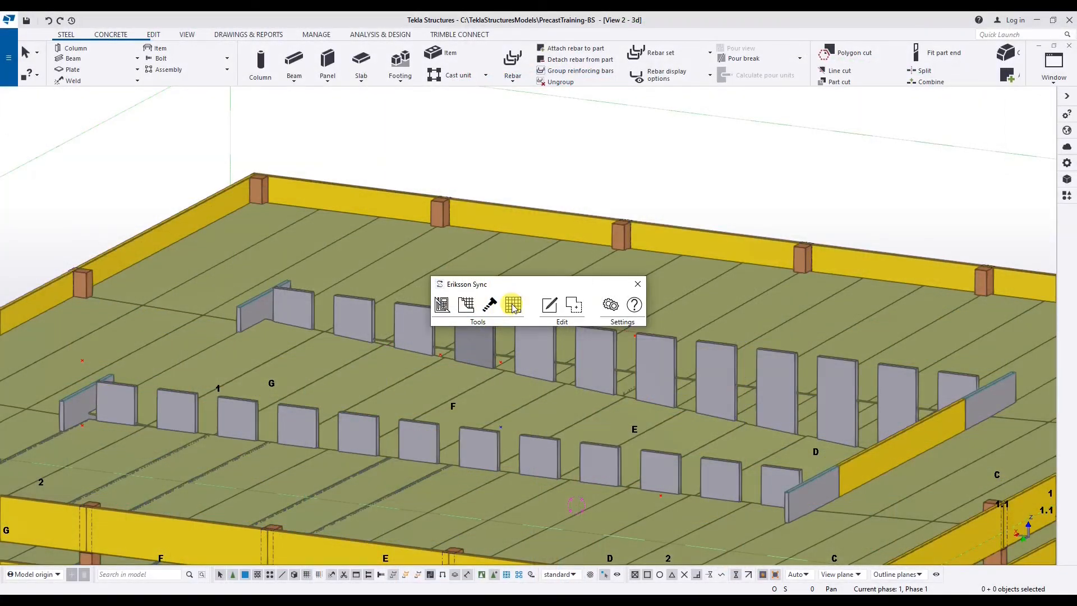
Step: Group the parts in the Design Manager by type and look through the beam, column and wall groups
{"action": "left_click", "coordinate": [512, 305]}
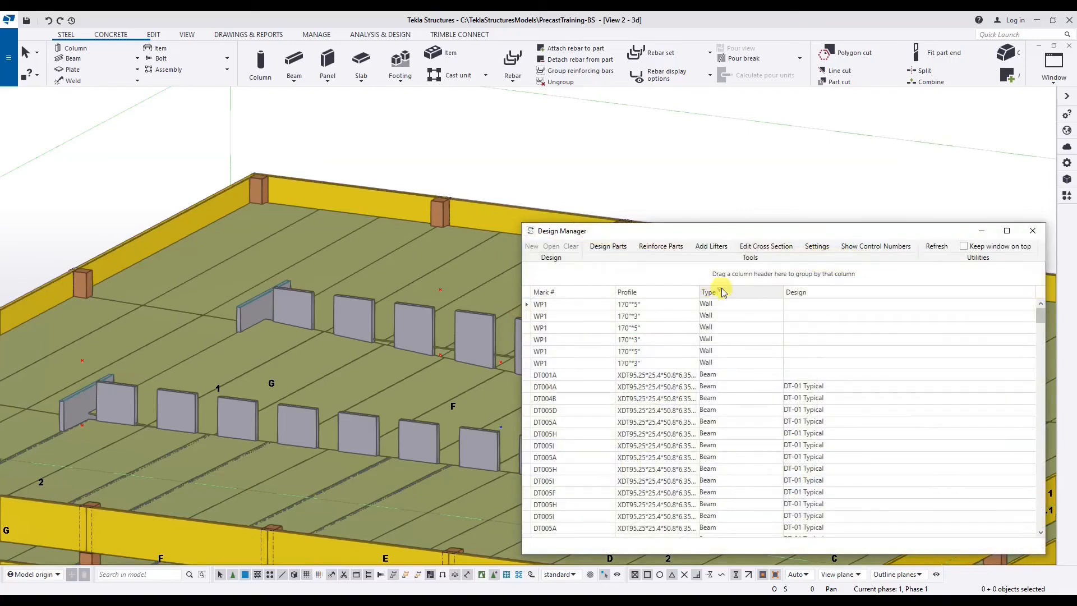
{"action": "left_click_drag", "start_coordinate": [715, 291], "coordinate": [566, 280]}
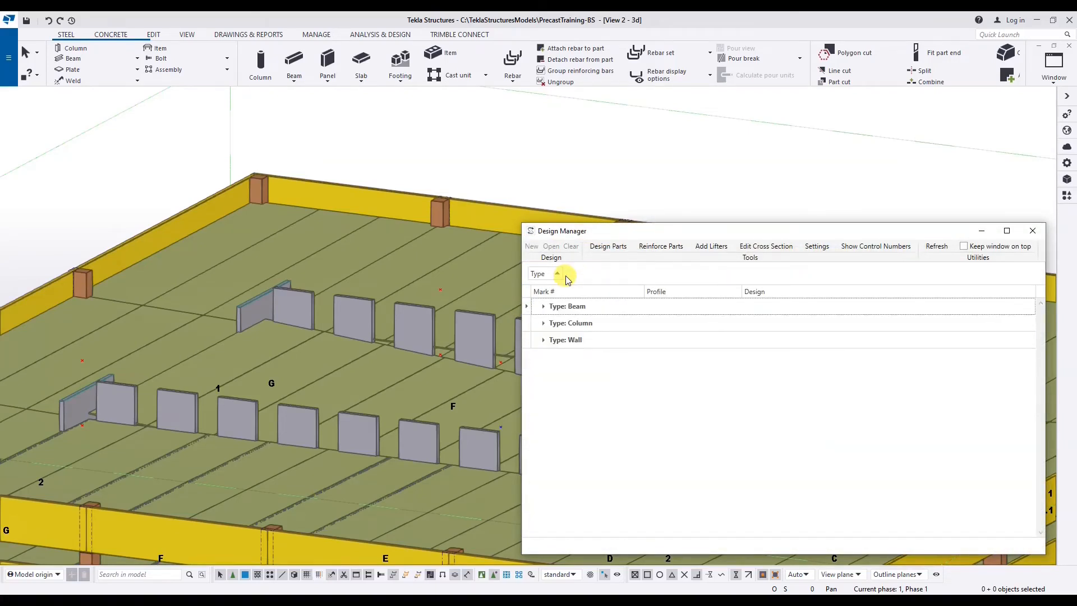
{"action": "left_click", "coordinate": [543, 307]}
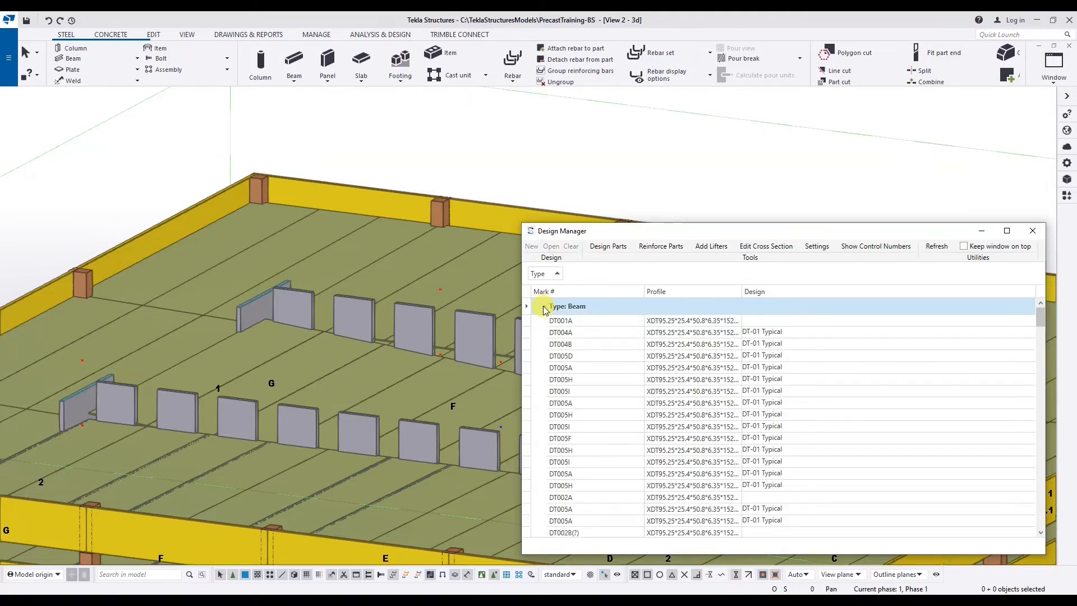
{"action": "left_click", "coordinate": [544, 307]}
{"action": "left_click", "coordinate": [543, 324]}
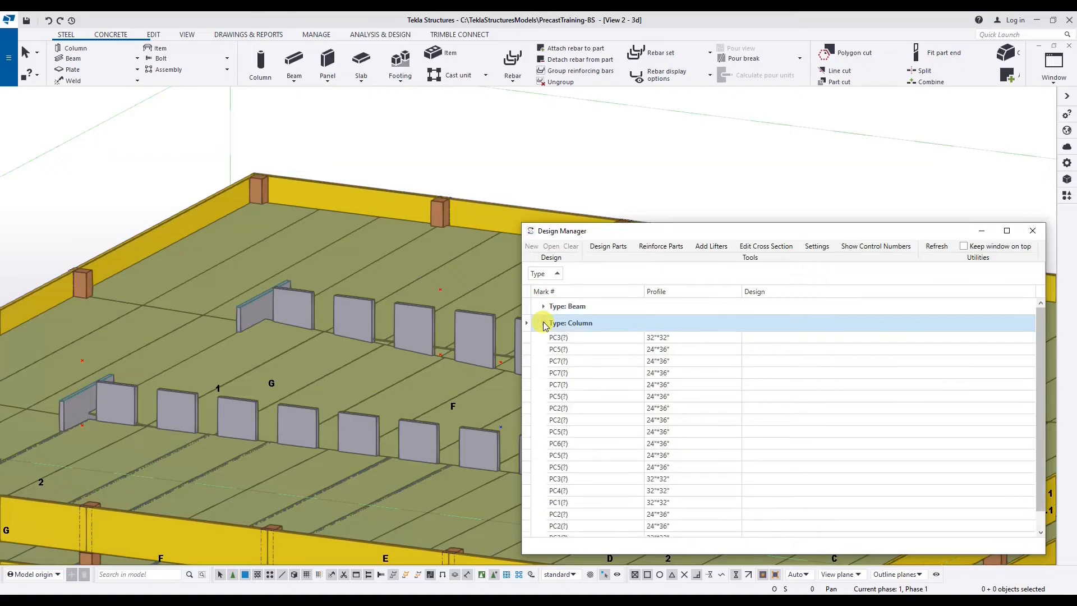
{"action": "left_click", "coordinate": [543, 325]}
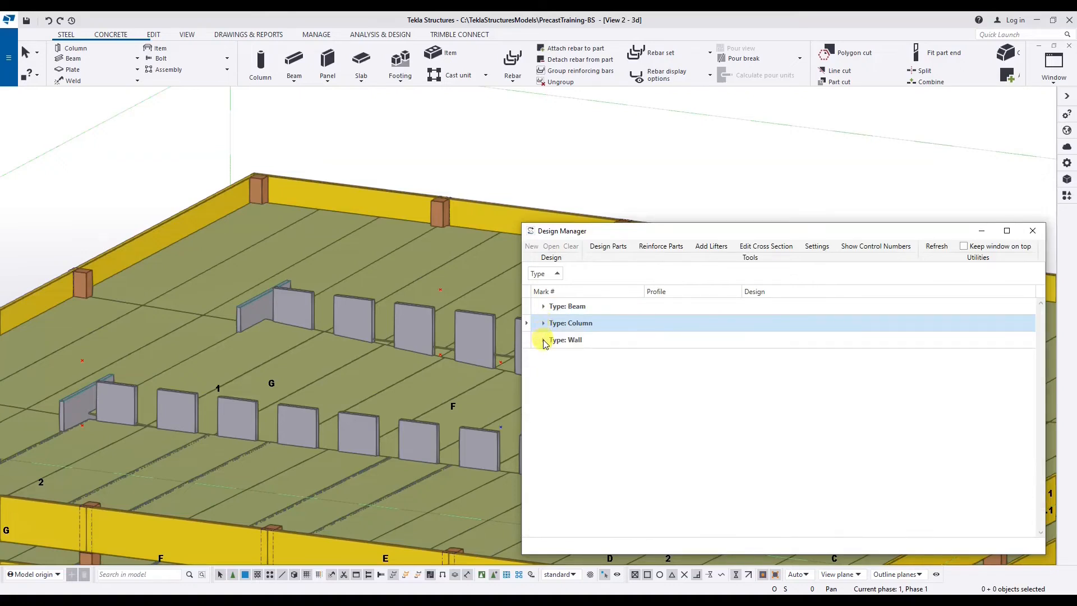
{"action": "left_click", "coordinate": [544, 340]}
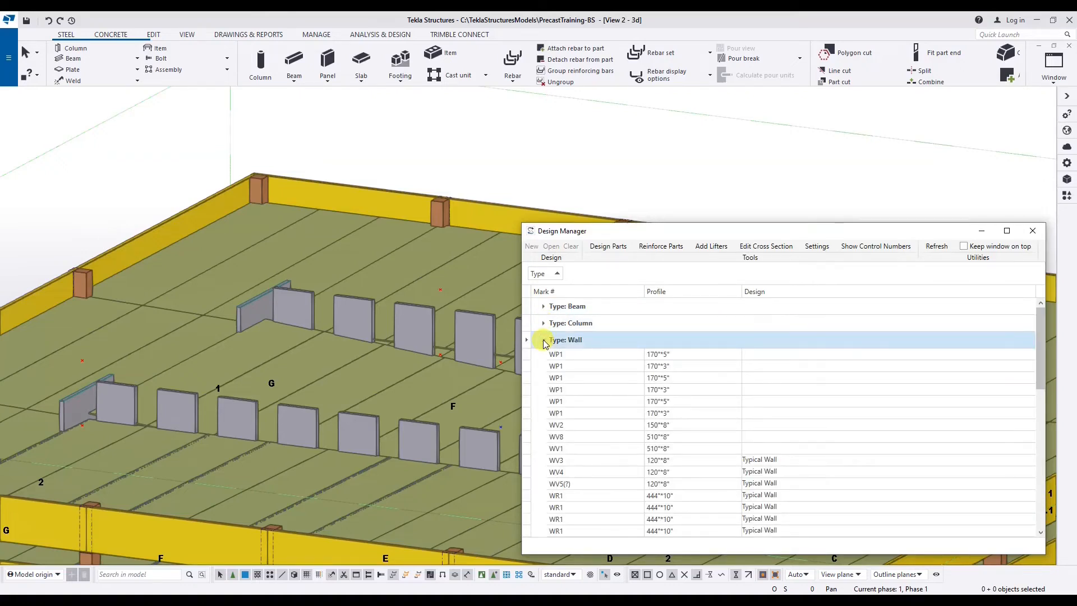
Step: Subgroup the parts by profile, review the filter choices for mark and design, and remove the profile grouping again
{"action": "left_click_drag", "start_coordinate": [659, 302], "coordinate": [635, 285]}
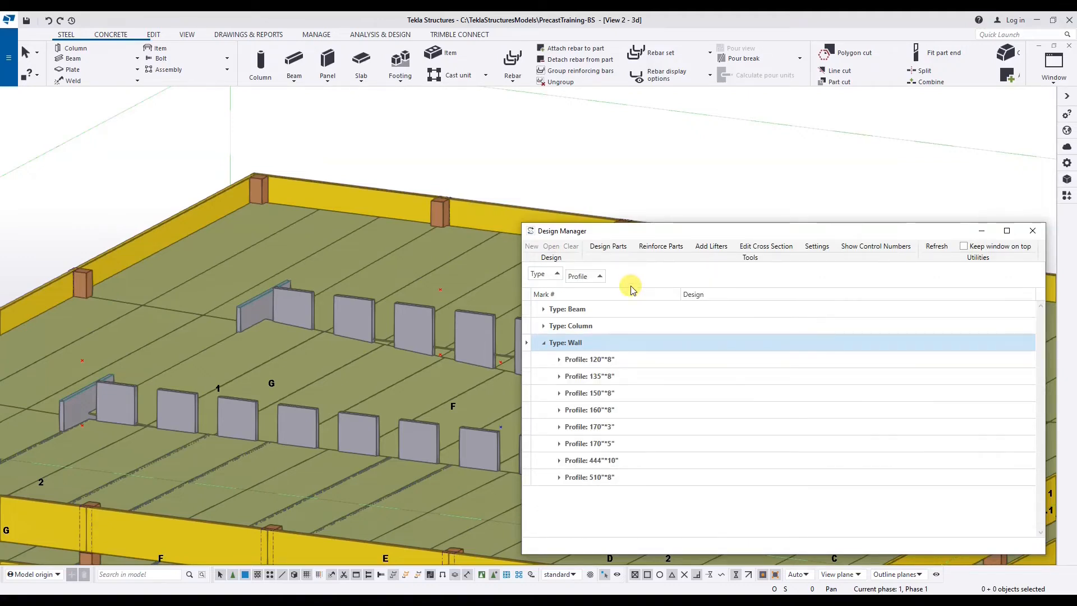
{"action": "left_click", "coordinate": [560, 361]}
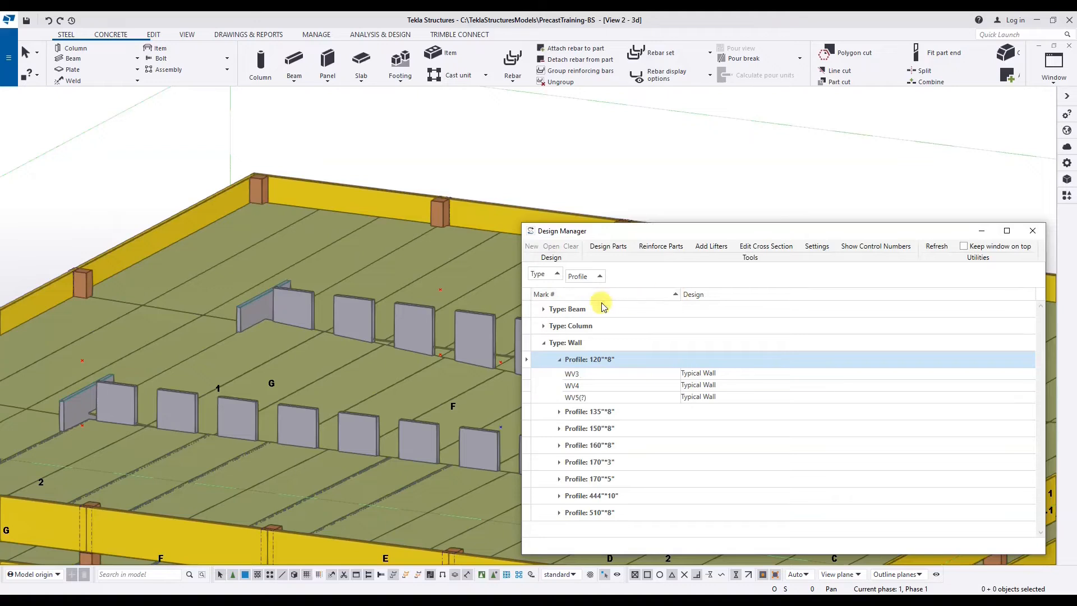
{"action": "left_click", "coordinate": [558, 294]}
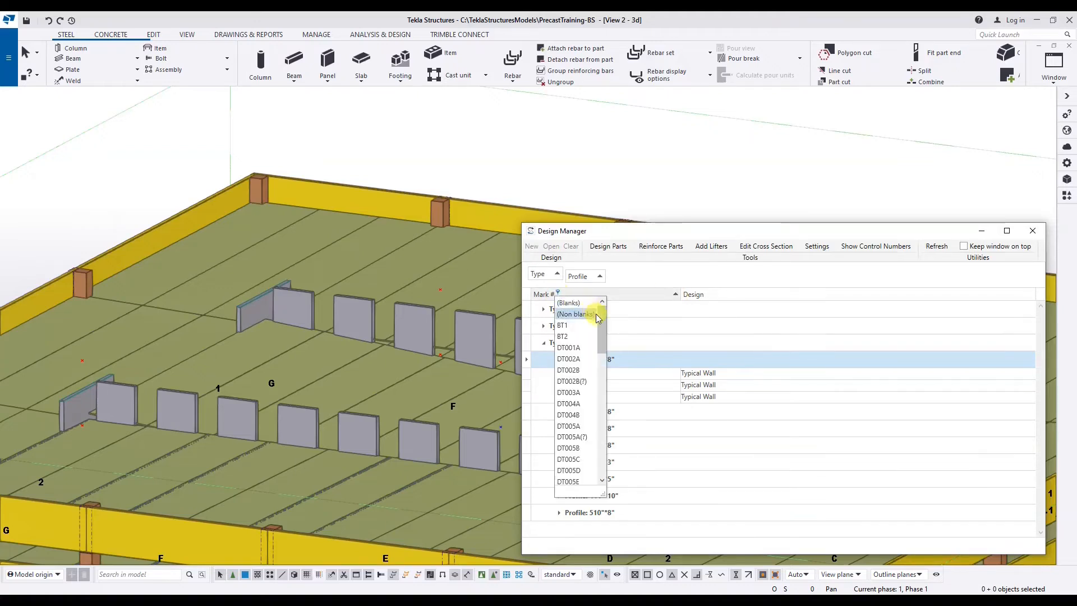
{"action": "mouse_move", "coordinate": [601, 325]}
{"action": "left_mouse_down"}
{"action": "mouse_move", "coordinate": [601, 443]}
{"action": "mouse_move", "coordinate": [600, 311]}
{"action": "left_mouse_up"}
{"action": "left_click", "coordinate": [706, 297]}
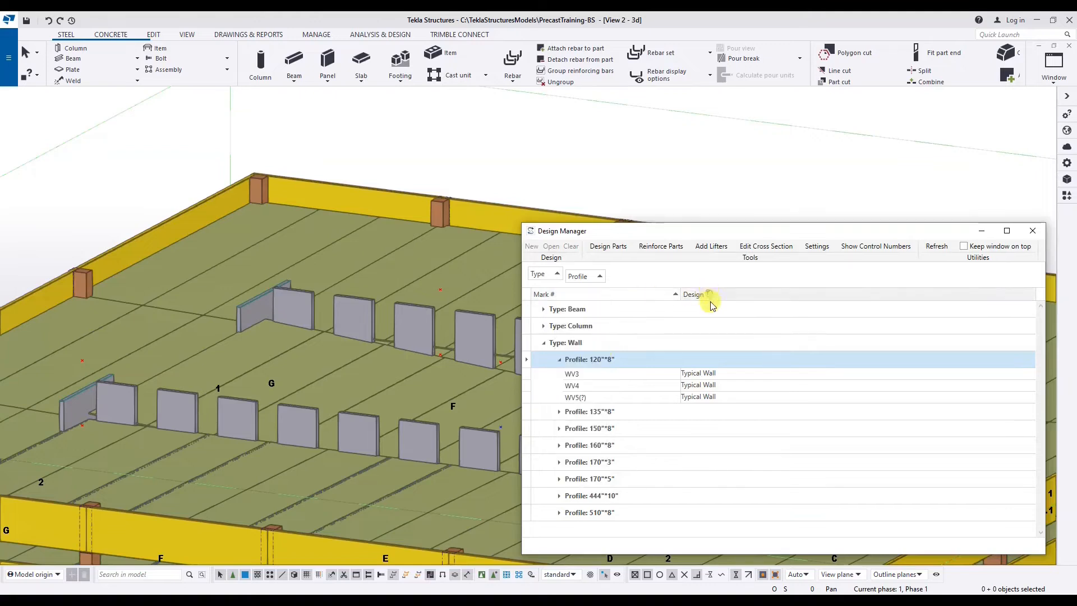
{"action": "left_click", "coordinate": [708, 292]}
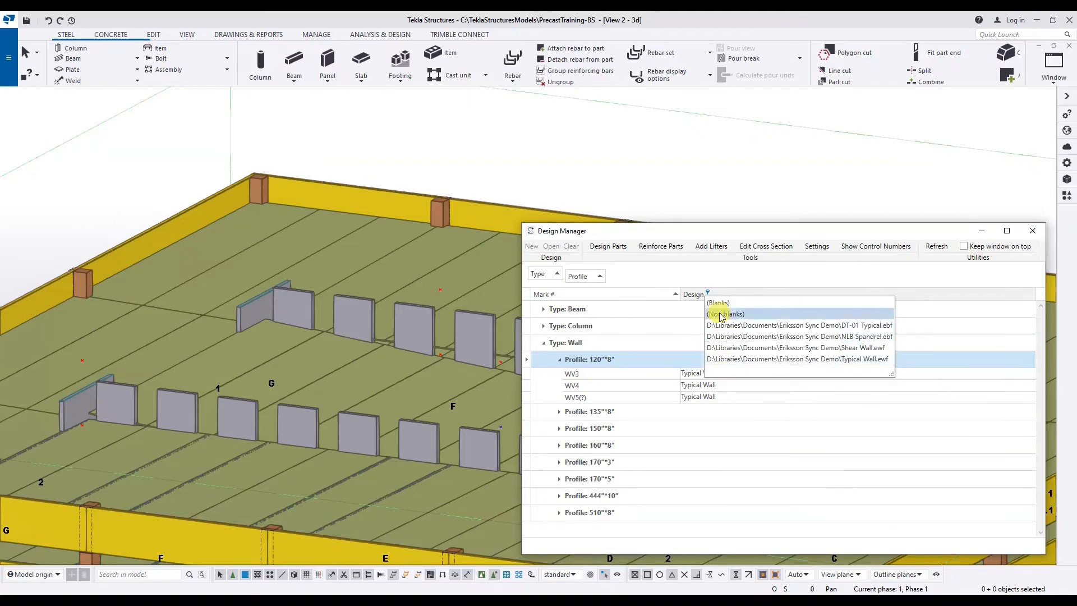
{"action": "left_click", "coordinate": [709, 281]}
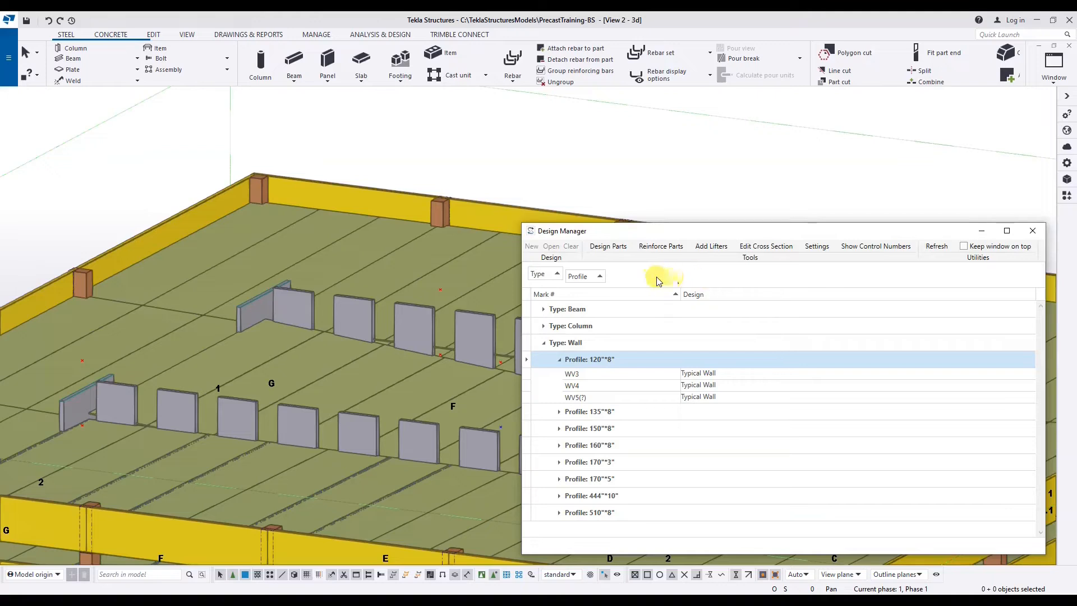
{"action": "left_click_drag", "start_coordinate": [585, 281], "coordinate": [679, 292]}
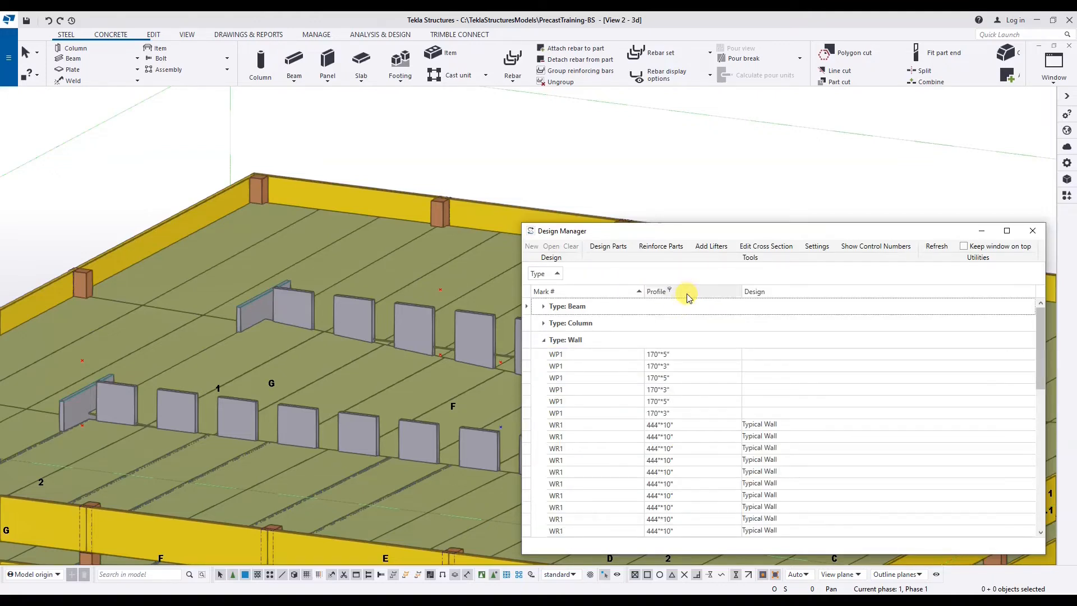
Step: Reorder the part list's columns as Profile, Design and Mark #
{"action": "left_click_drag", "start_coordinate": [684, 291], "coordinate": [549, 292]}
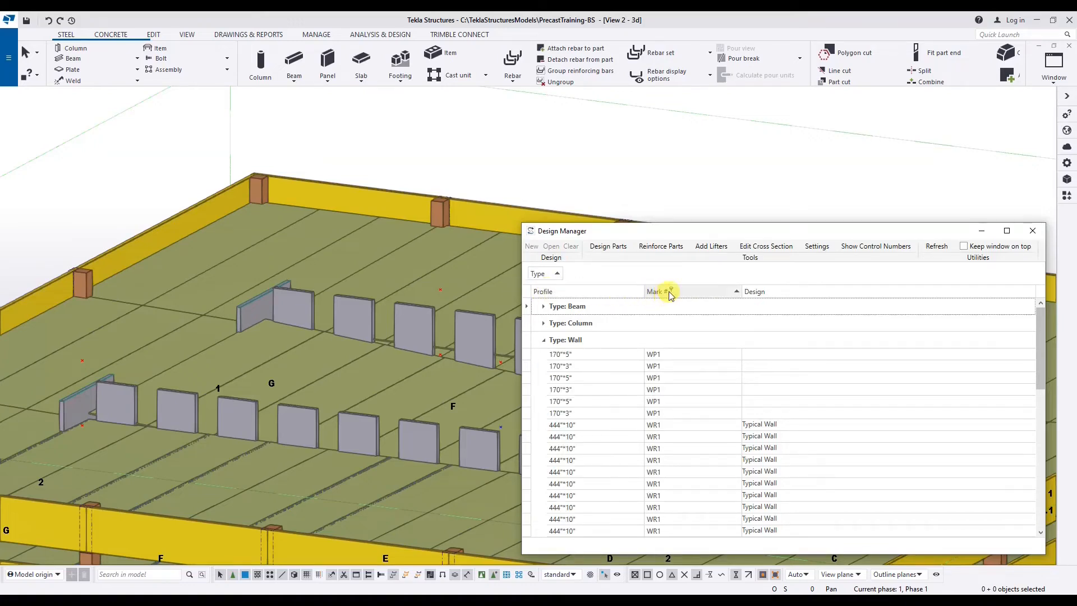
{"action": "left_click_drag", "start_coordinate": [774, 291], "coordinate": [680, 293]}
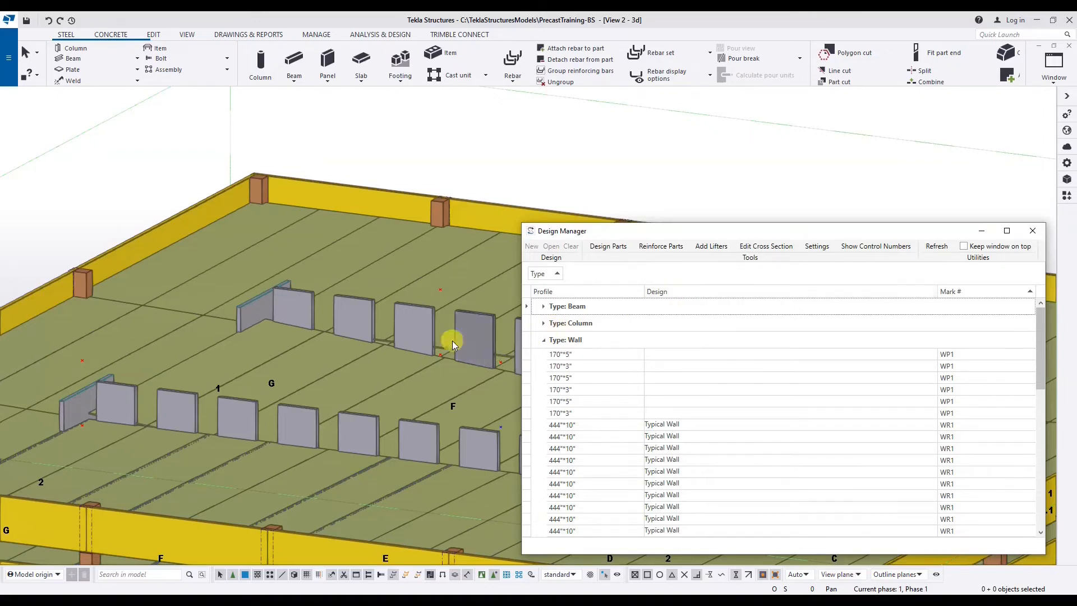
Step: Select the first three wall panels of the back row in the model and keep the Design Manager window on top
{"action": "left_click", "coordinate": [314, 307]}
{"action": "left_click", "coordinate": [313, 307]}
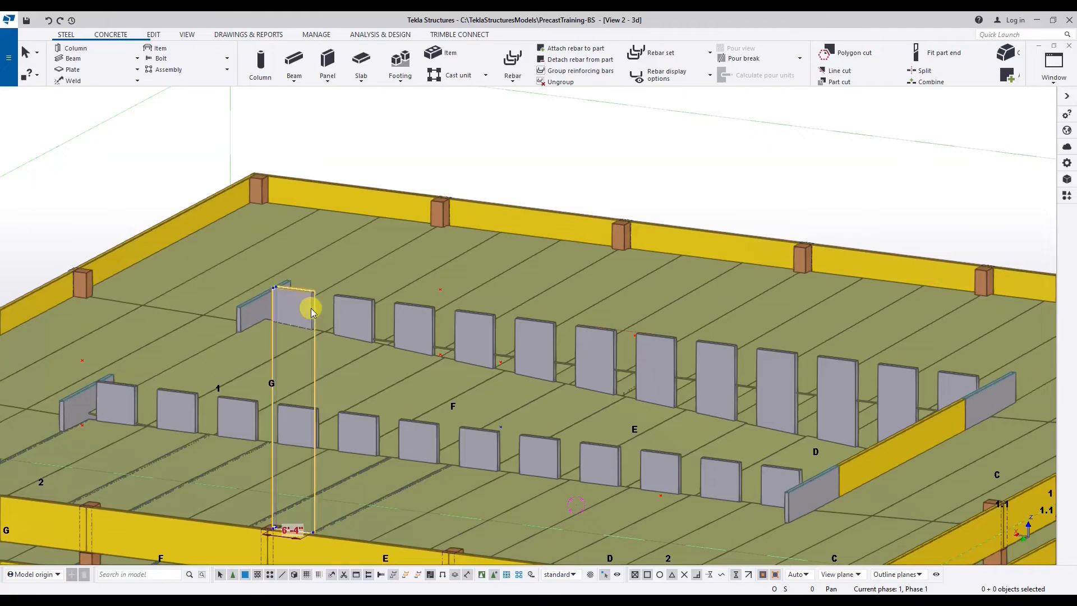
{"action": "left_click", "coordinate": [367, 313], "text": "ctrl"}
{"action": "left_click", "coordinate": [426, 322], "text": "ctrl"}
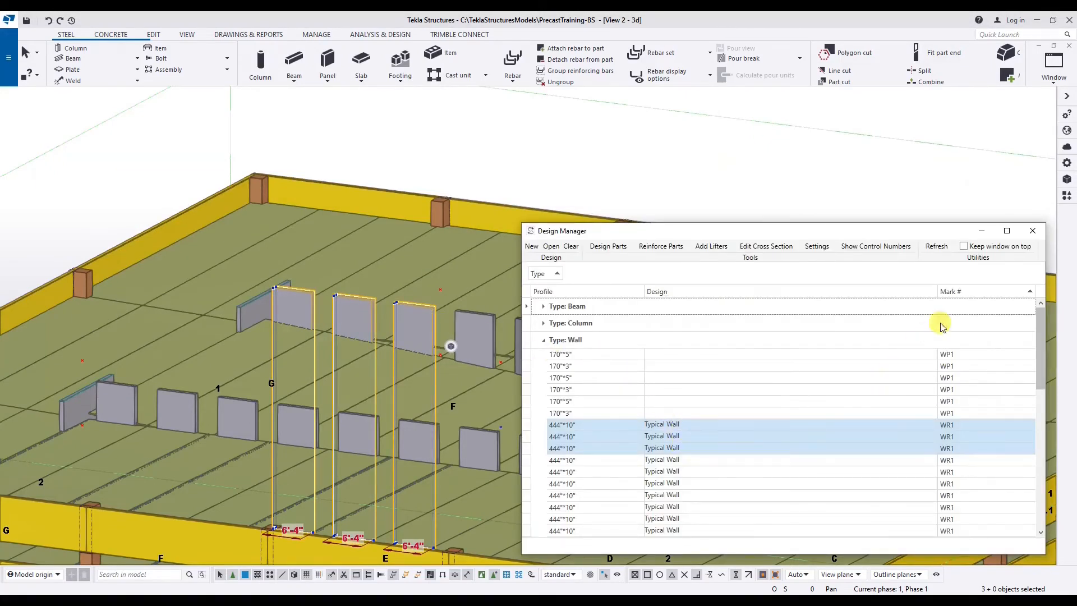
{"action": "left_click", "coordinate": [963, 246]}
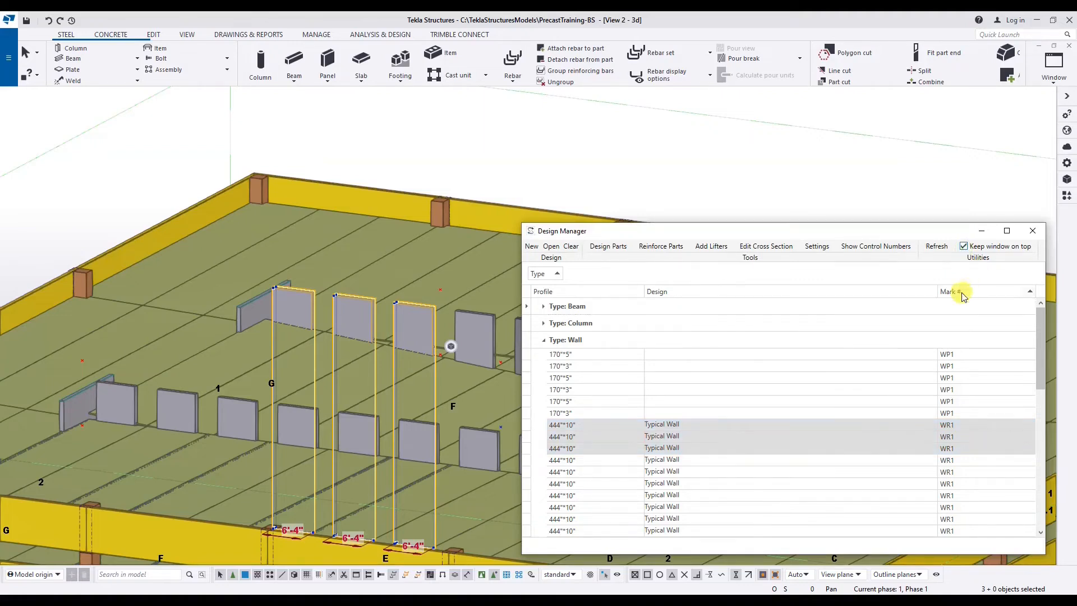
Step: Select the first three 444"*10" WR1 wall entries one at a time to locate each panel in the model
{"action": "left_click", "coordinate": [663, 425]}
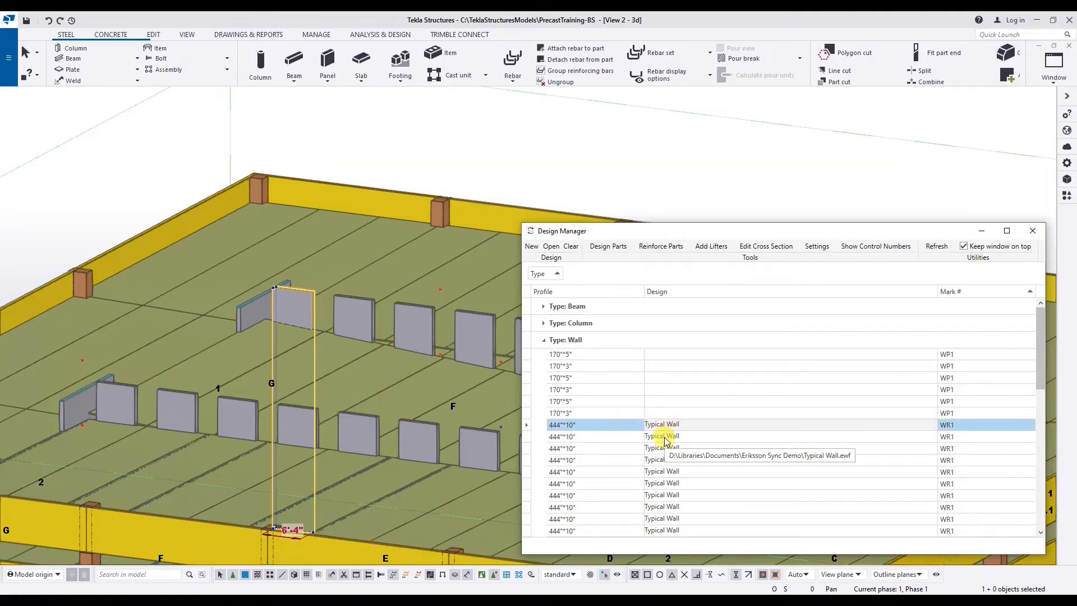
{"action": "left_click", "coordinate": [665, 438]}
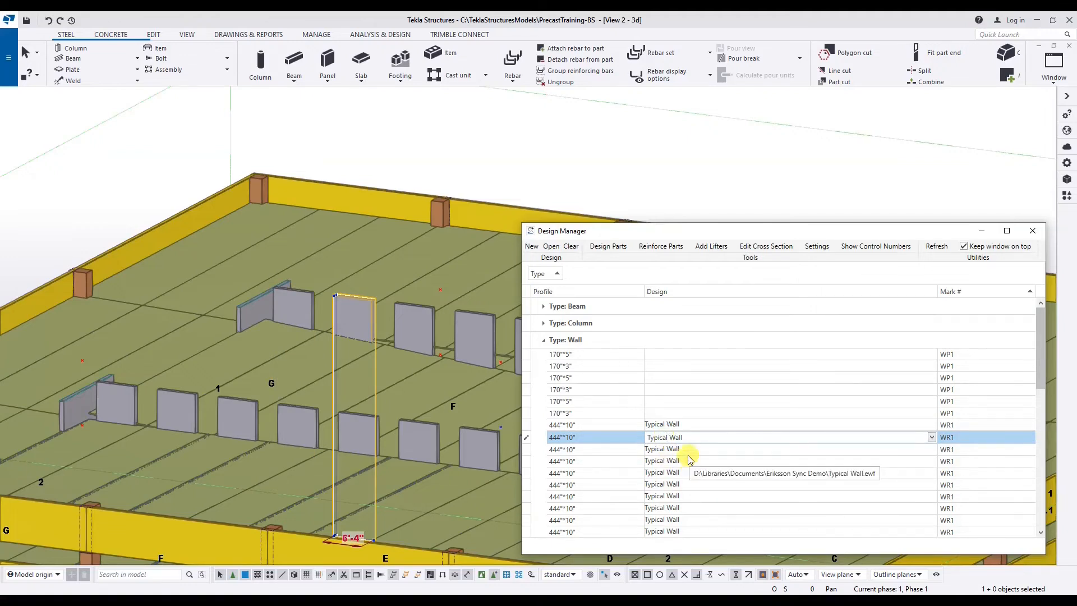
{"action": "left_click", "coordinate": [690, 455]}
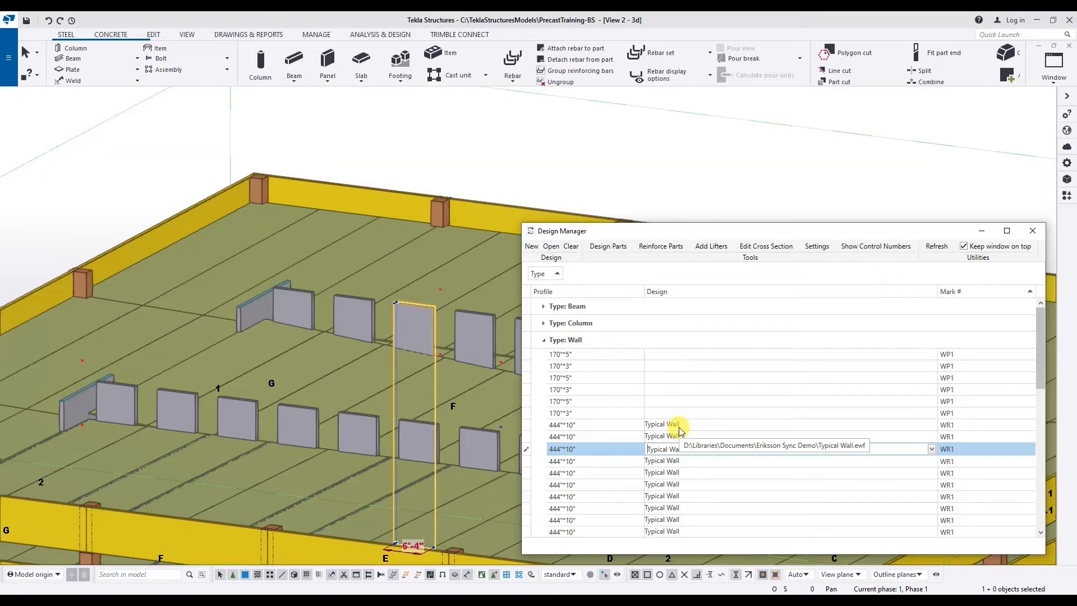
Step: Clear the design files from all 444"*10" wall entries, from the first WR1 through the last WR3(?)
{"action": "left_click", "coordinate": [637, 426]}
{"action": "scroll", "coordinate": [682, 471], "scroll_direction": "down", "scroll_amount": 2}
{"action": "scroll", "coordinate": [682, 471], "scroll_direction": "down", "scroll_amount": 6}
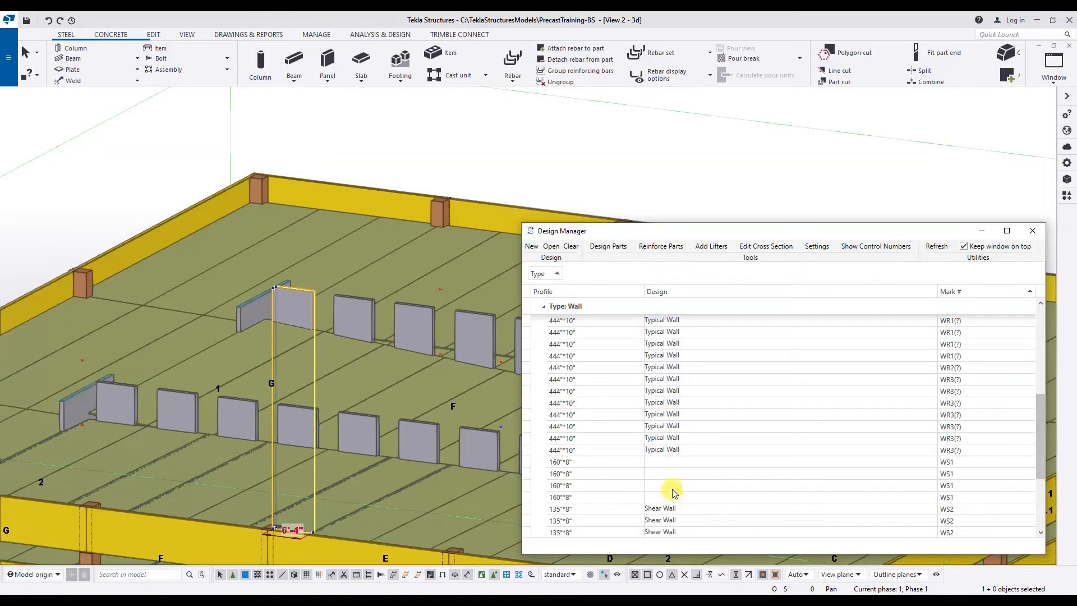
{"action": "left_click", "coordinate": [667, 450], "text": "shift"}
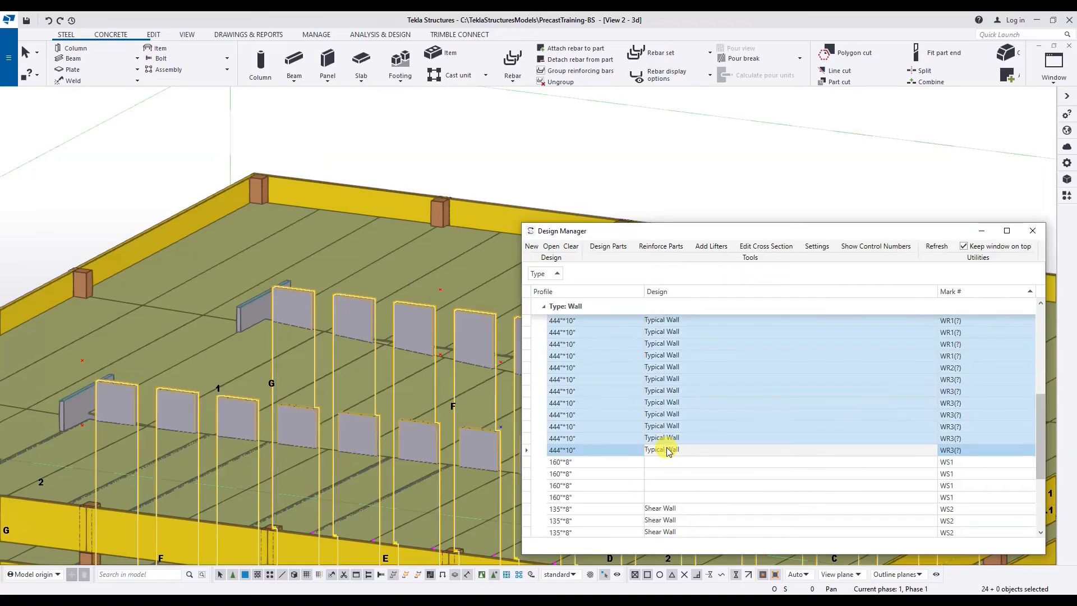
{"action": "left_click", "coordinate": [572, 247]}
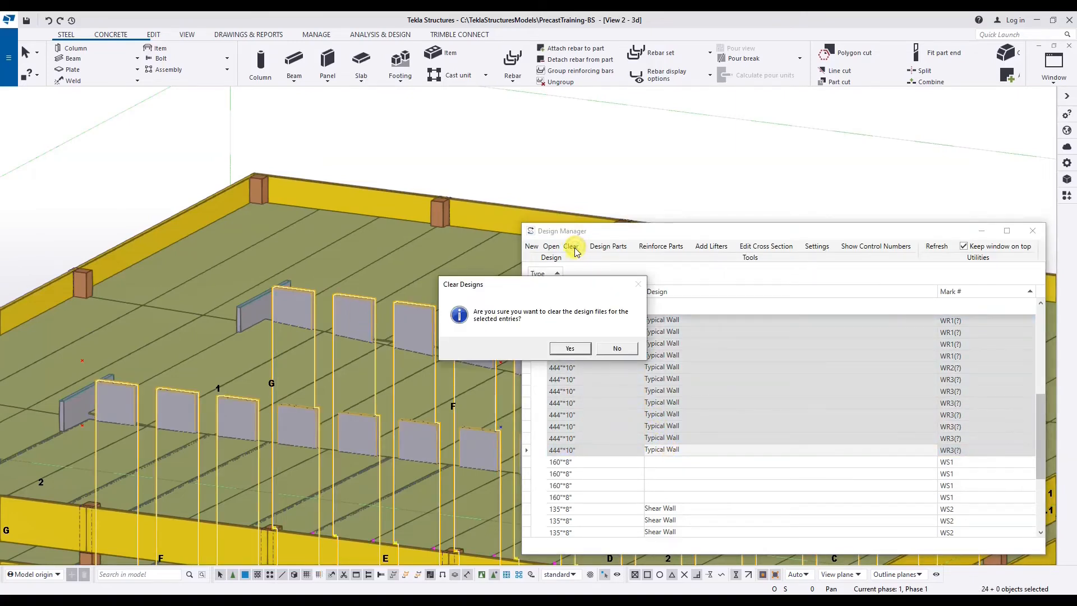
{"action": "left_click", "coordinate": [569, 348]}
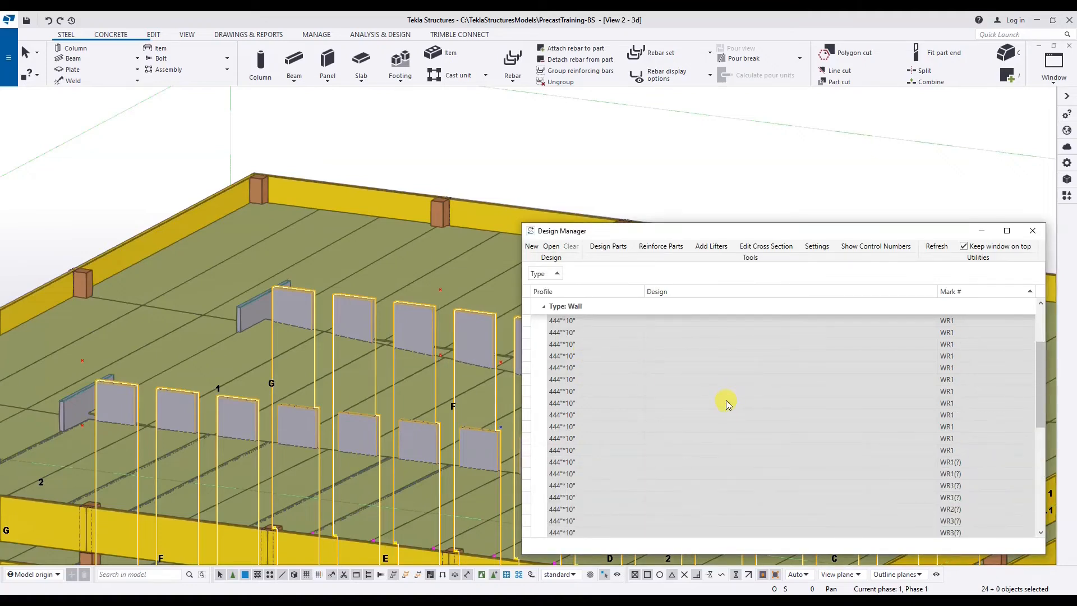
Step: Assign the existing design file Typical Wall.ewf to the first 444"*10" WR1 wall entry
{"action": "left_click", "coordinate": [672, 371]}
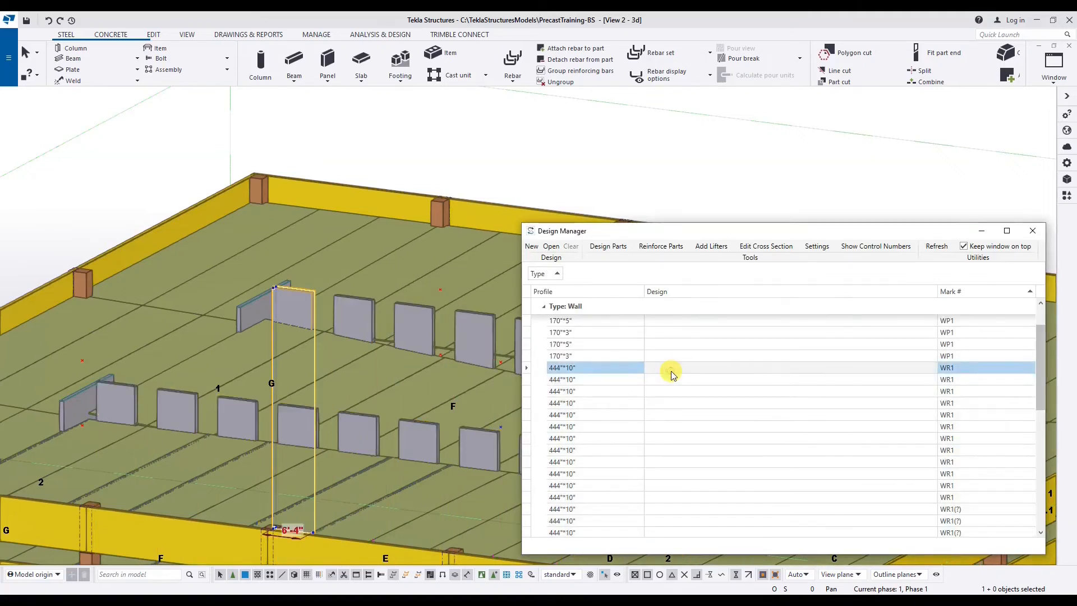
{"action": "left_click", "coordinate": [551, 246]}
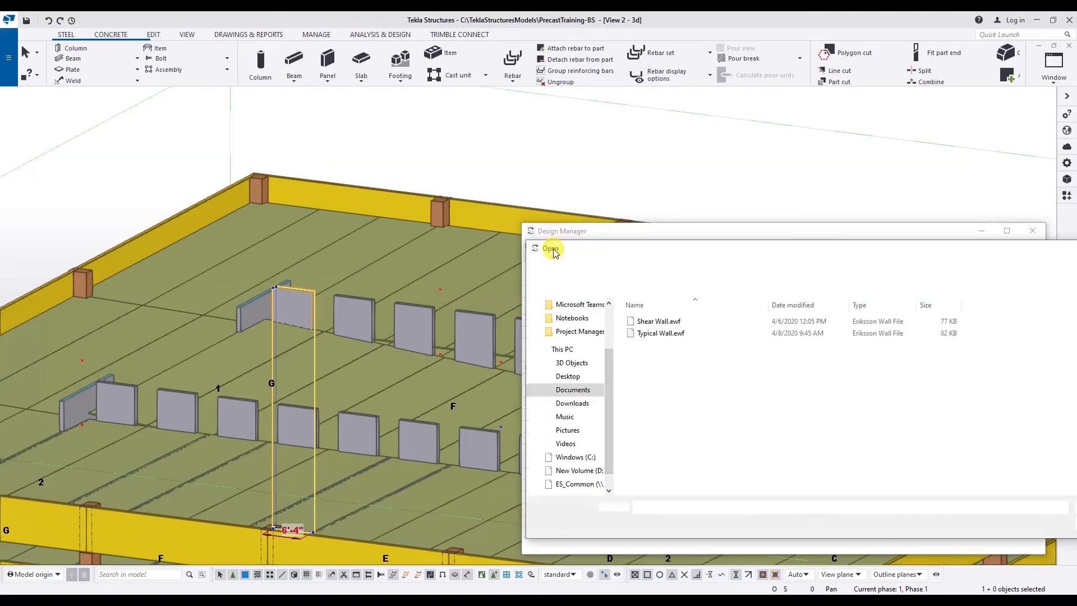
{"action": "double_click", "coordinate": [645, 328]}
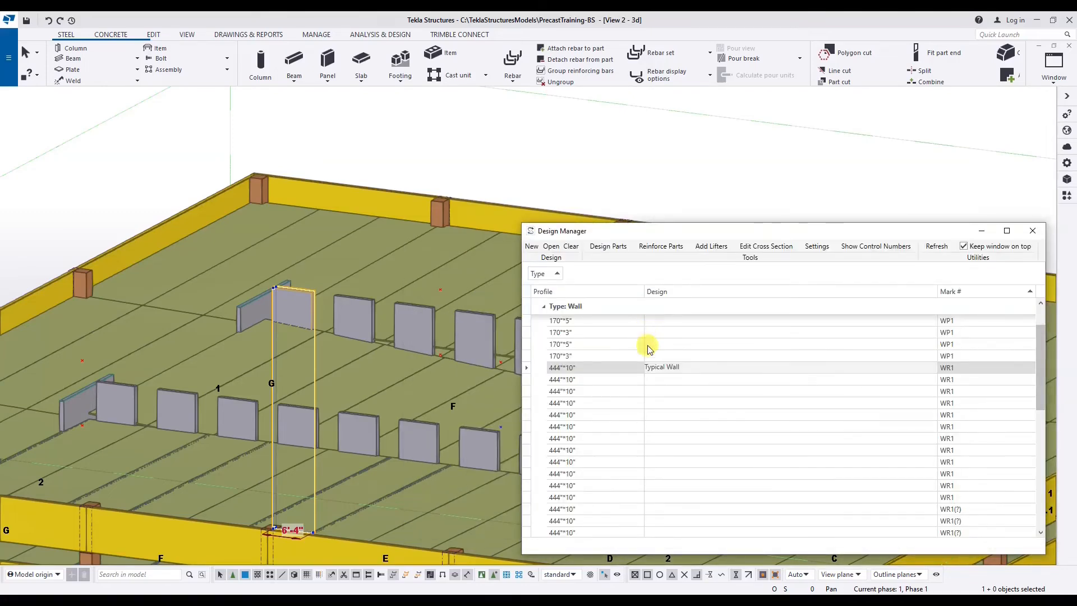
{"action": "left_click", "coordinate": [646, 366]}
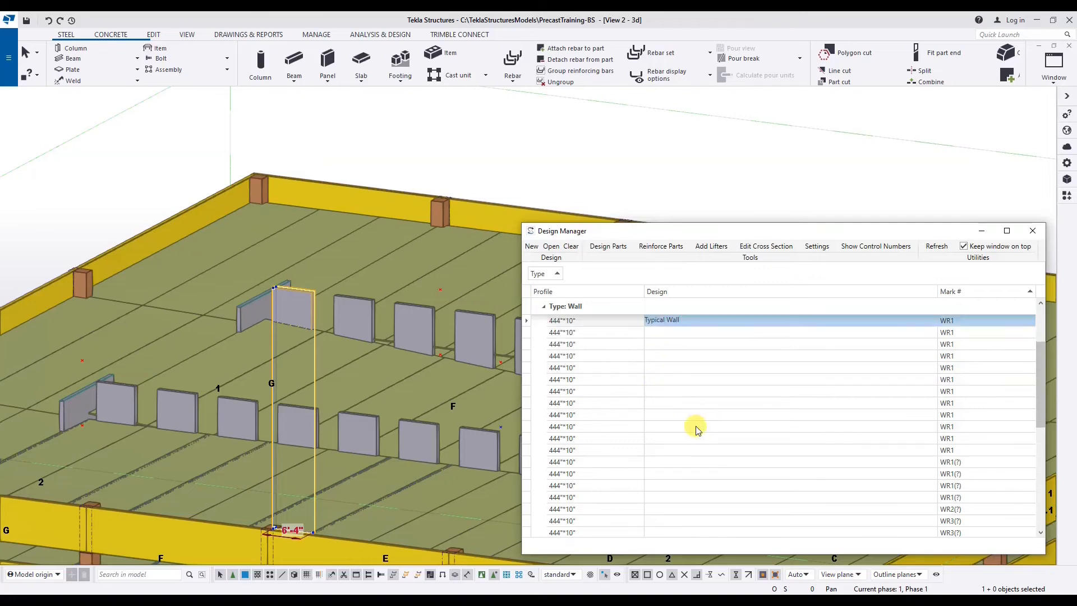
Step: Assign the existing Typical Wall design to all remaining 444"*10" wall entries, down to the last WR3(?)
{"action": "scroll", "coordinate": [701, 417], "scroll_direction": "down", "scroll_amount": 4}
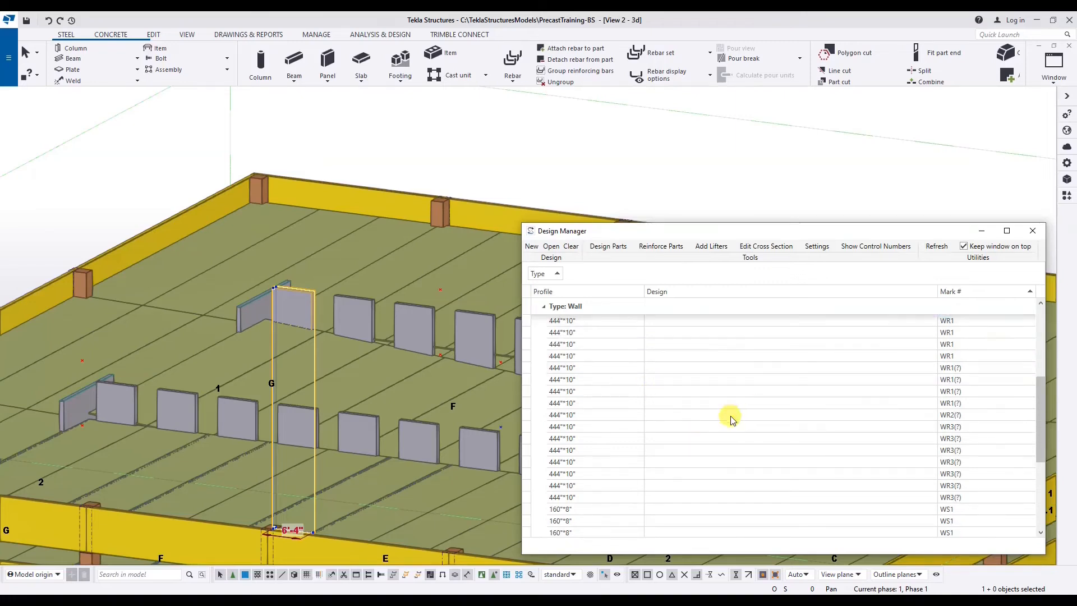
{"action": "left_click", "coordinate": [683, 498], "text": "shift"}
{"action": "right_click", "coordinate": [683, 497]}
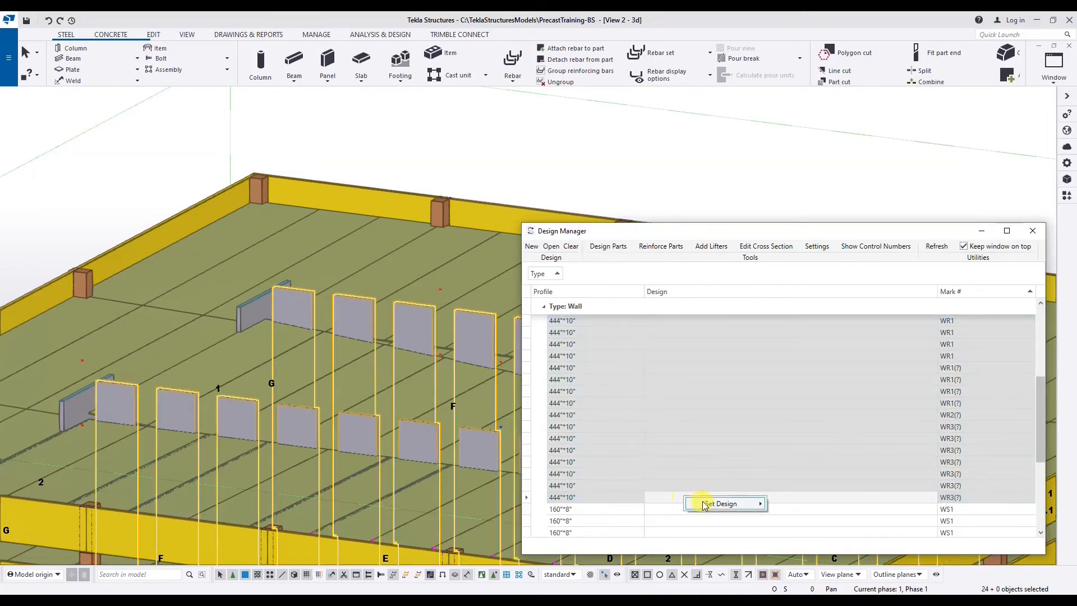
{"action": "mouse_move", "coordinate": [797, 541]}
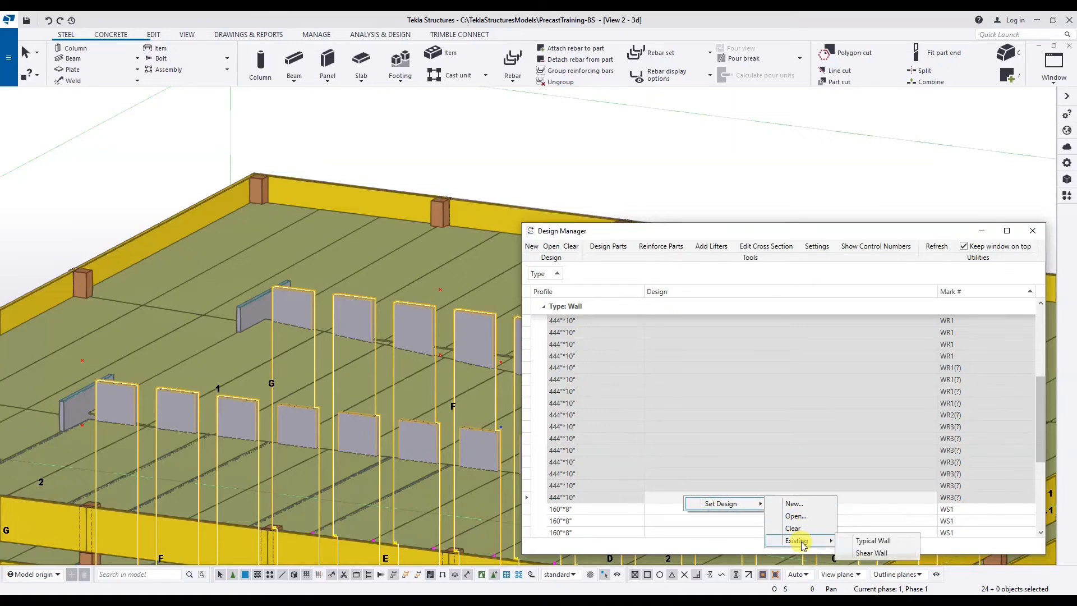
{"action": "left_click", "coordinate": [847, 544]}
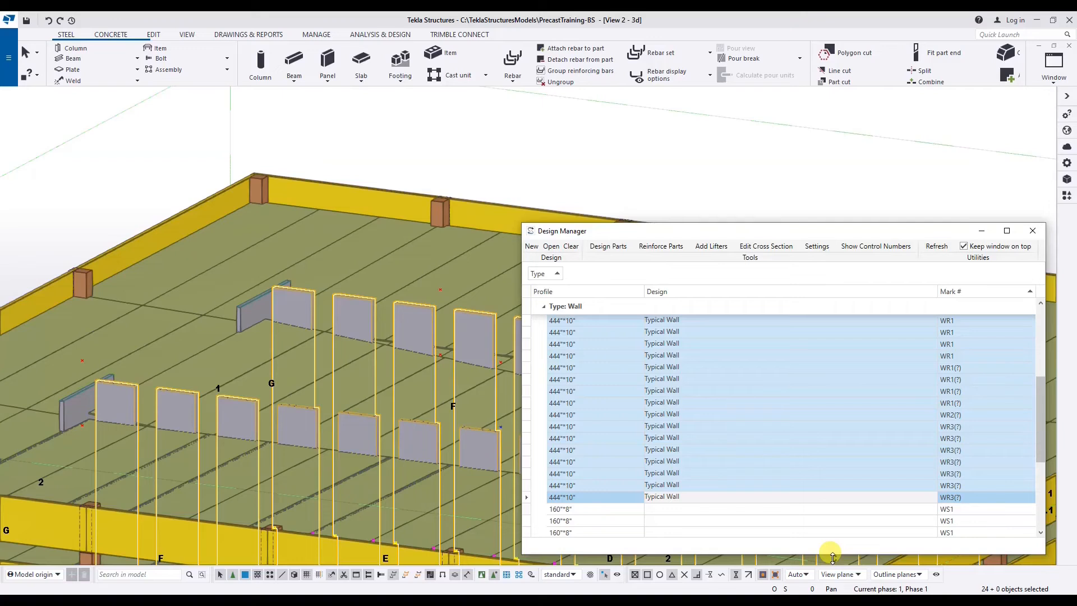
Step: Collapse the Wall group, expand the Column and Beam groups, and examine the designs assigned to their entries
{"action": "scroll", "coordinate": [685, 432], "scroll_direction": "up", "scroll_amount": 3}
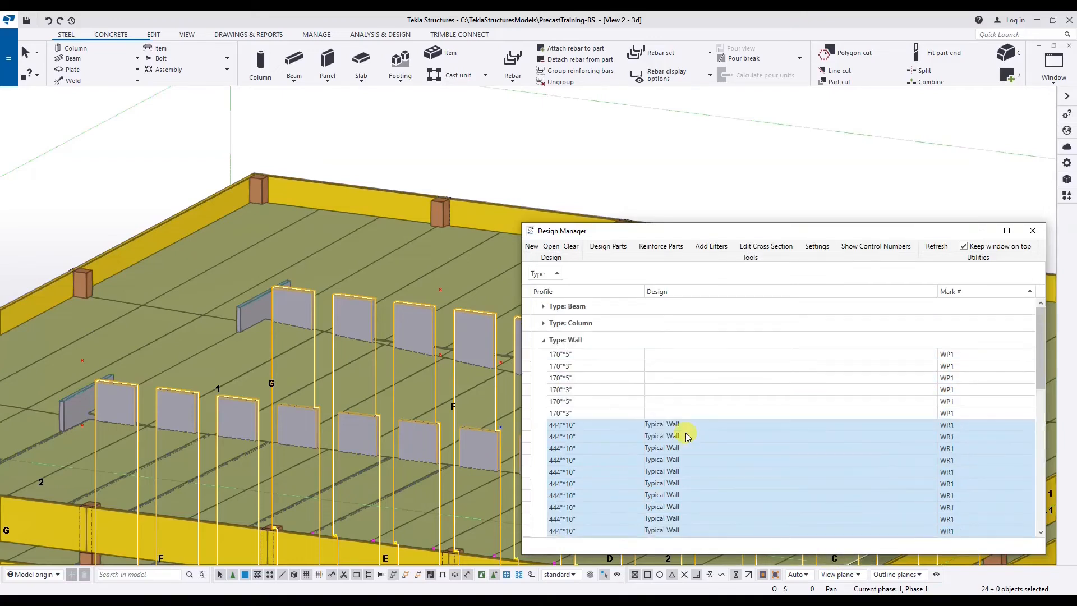
{"action": "left_click", "coordinate": [543, 339]}
{"action": "left_click", "coordinate": [543, 325]}
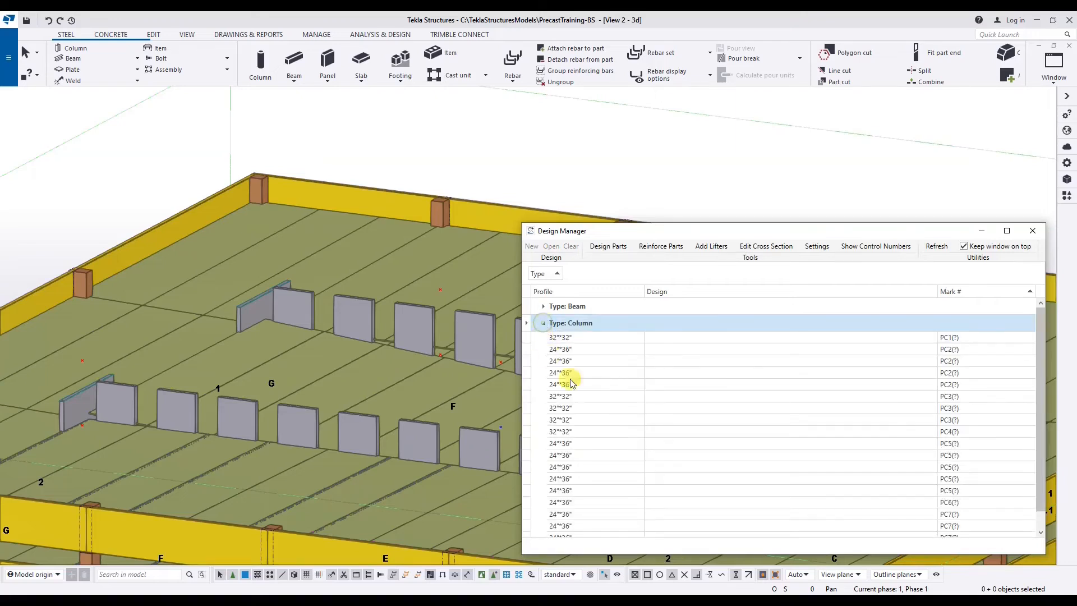
{"action": "left_click", "coordinate": [541, 309]}
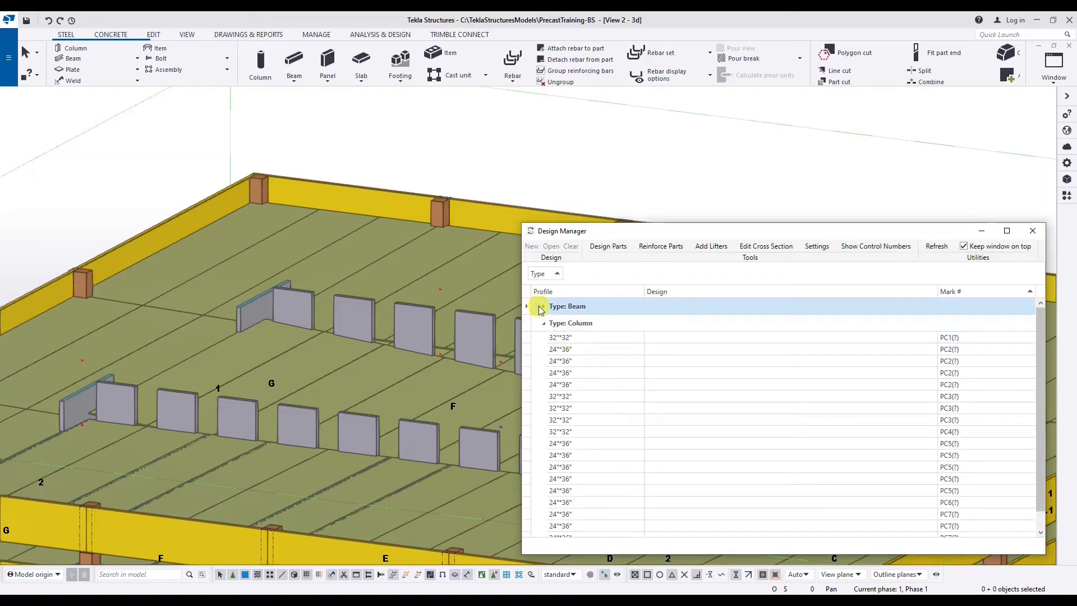
{"action": "left_click", "coordinate": [543, 308]}
{"action": "scroll", "coordinate": [629, 460], "scroll_direction": "down", "scroll_amount": 2}
{"action": "scroll", "coordinate": [629, 464], "scroll_direction": "down", "scroll_amount": 5}
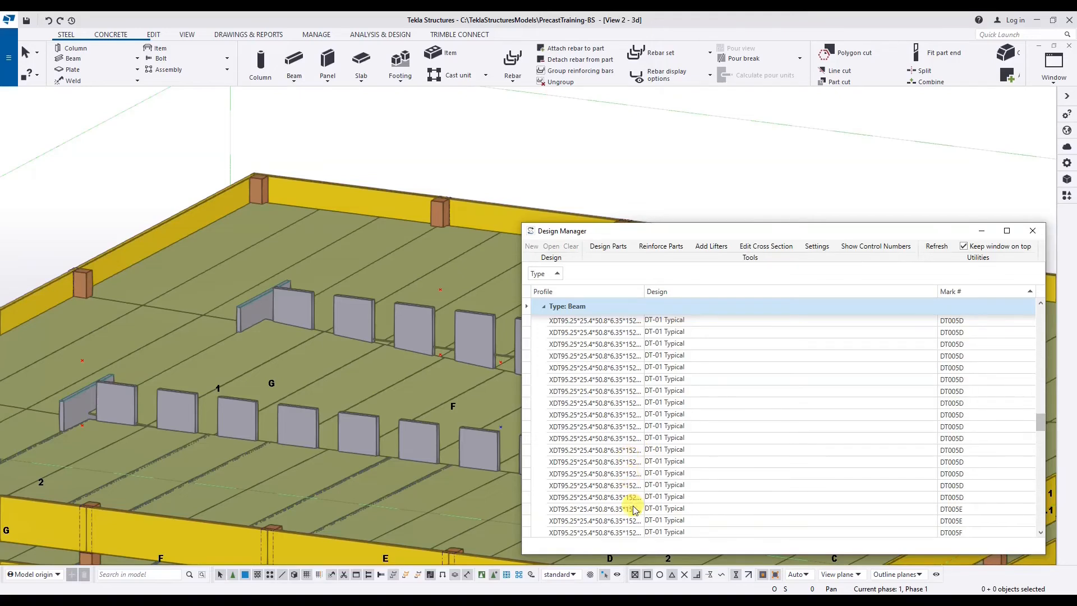
{"action": "scroll", "coordinate": [603, 447], "scroll_direction": "down", "scroll_amount": 10}
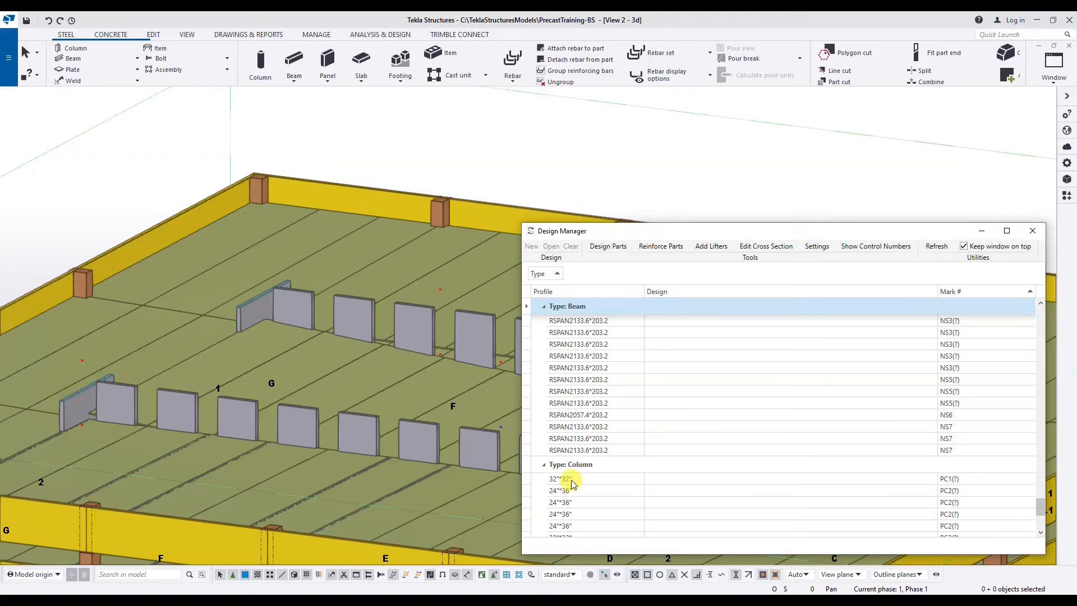
Step: Select the 32"*32" PC1(?) column together with the last RSPAN2133.6*203.2 NS7 beam and check the options for setting their design
{"action": "left_click", "coordinate": [574, 479]}
{"action": "left_click", "coordinate": [581, 451], "text": "ctrl"}
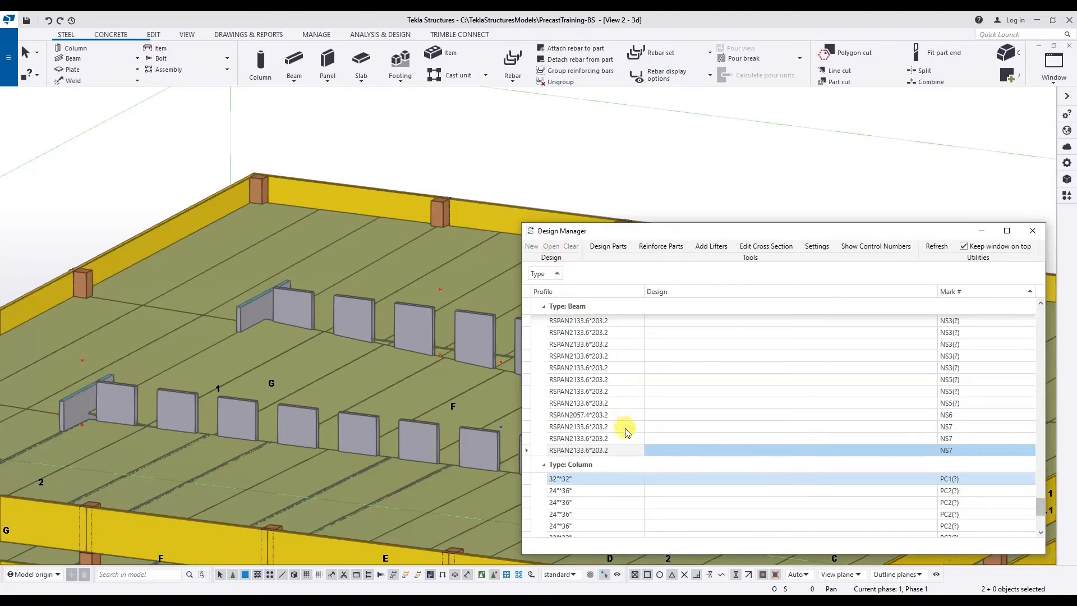
{"action": "right_click", "coordinate": [623, 448]}
{"action": "mouse_move", "coordinate": [650, 452]}
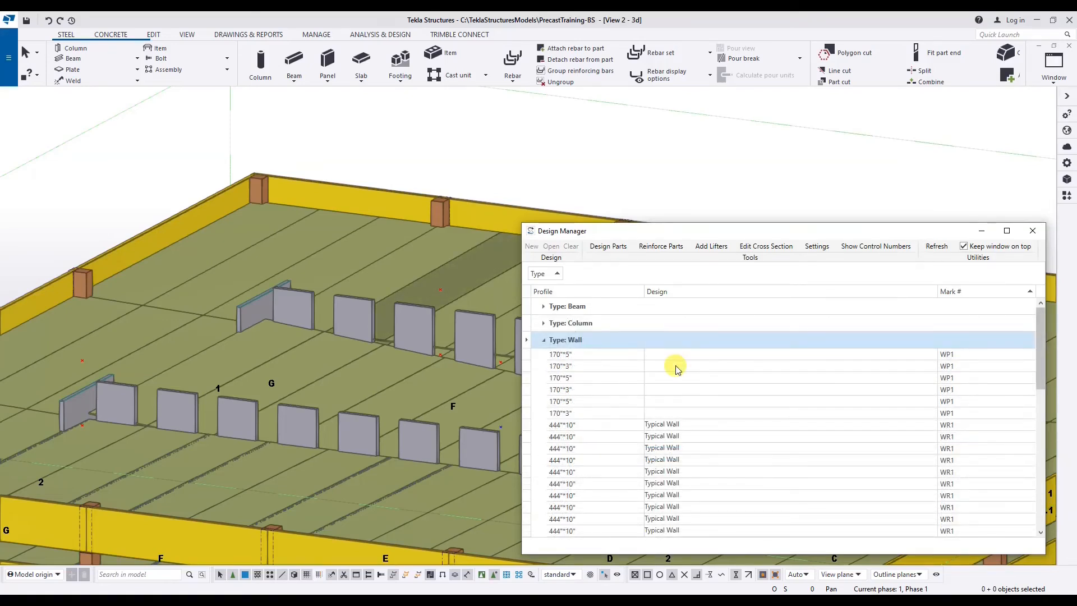
Step: Reinforce all the 444"*10" wall entries with their associated Typical Wall design file, check the operation log, and close the options
{"action": "left_click", "coordinate": [692, 426]}
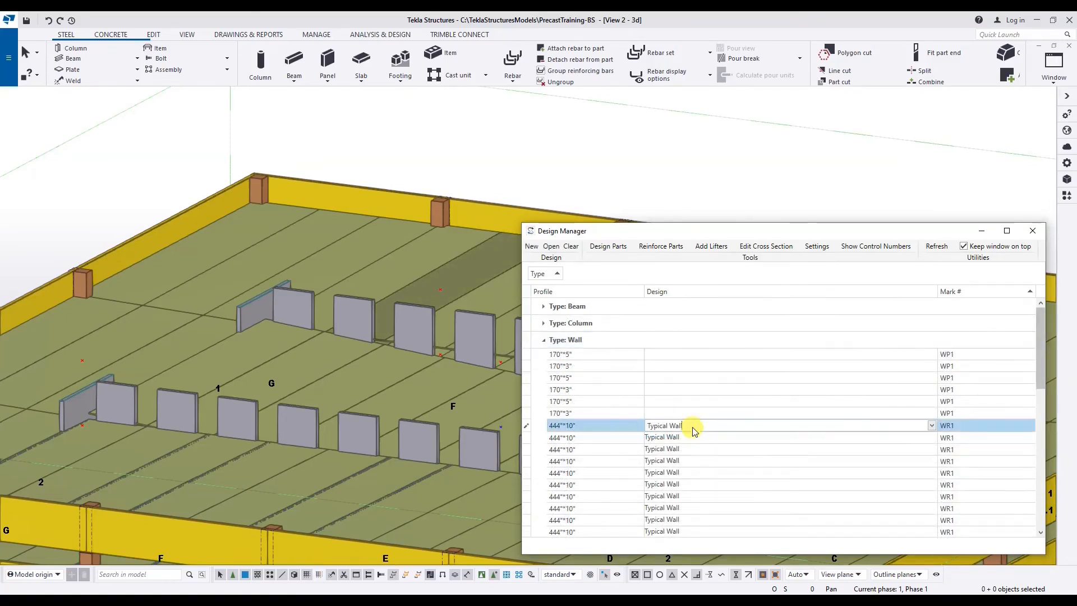
{"action": "scroll", "coordinate": [708, 470], "scroll_direction": "down", "scroll_amount": 5}
{"action": "scroll", "coordinate": [709, 475], "scroll_direction": "down", "scroll_amount": 2}
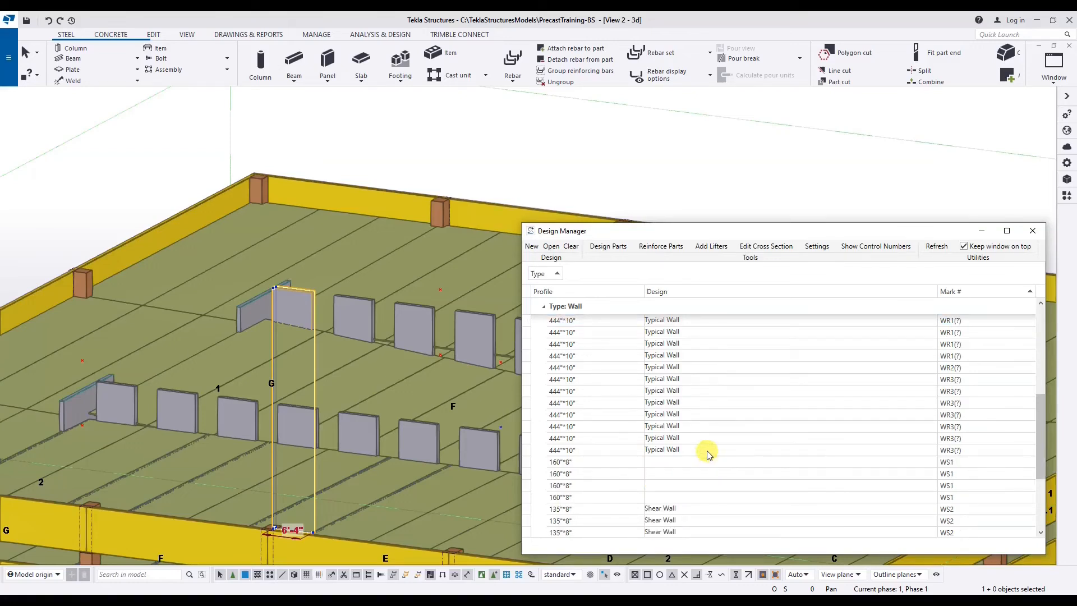
{"action": "left_click", "coordinate": [707, 450], "text": "shift"}
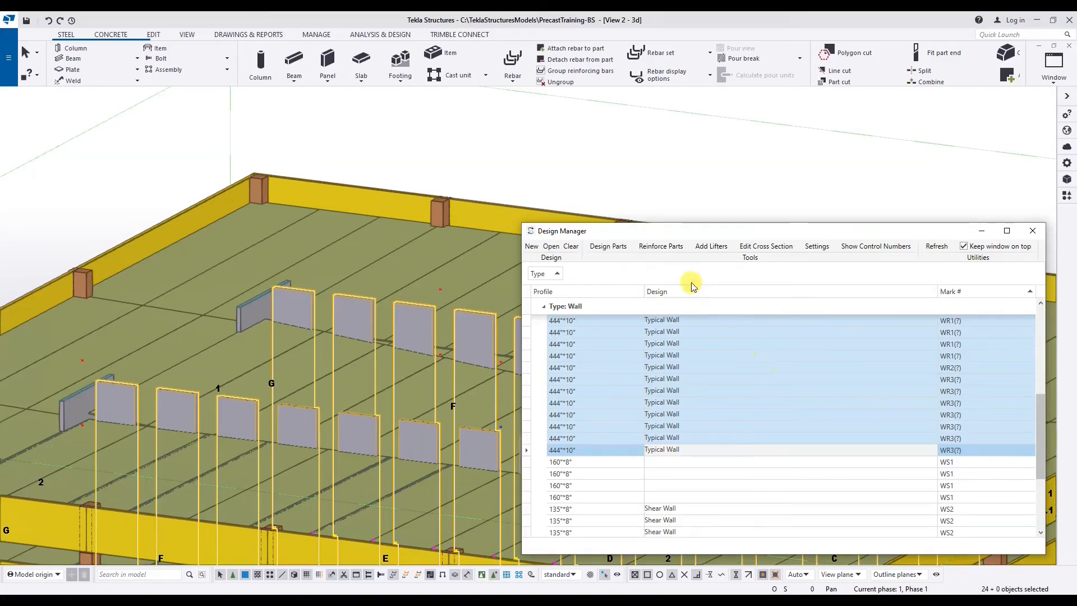
{"action": "left_click", "coordinate": [660, 246]}
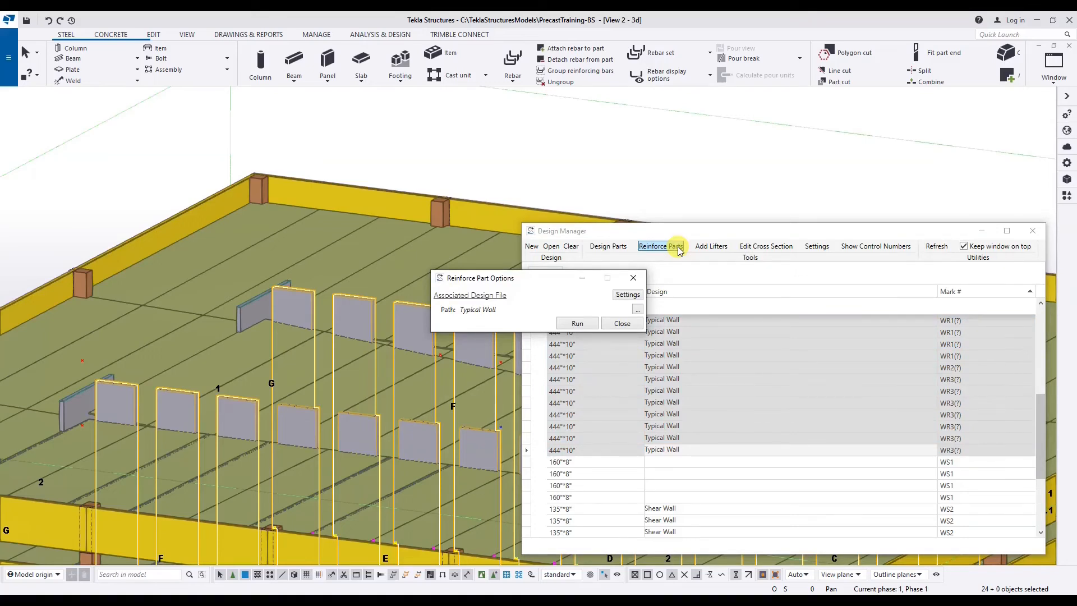
{"action": "left_click", "coordinate": [577, 323]}
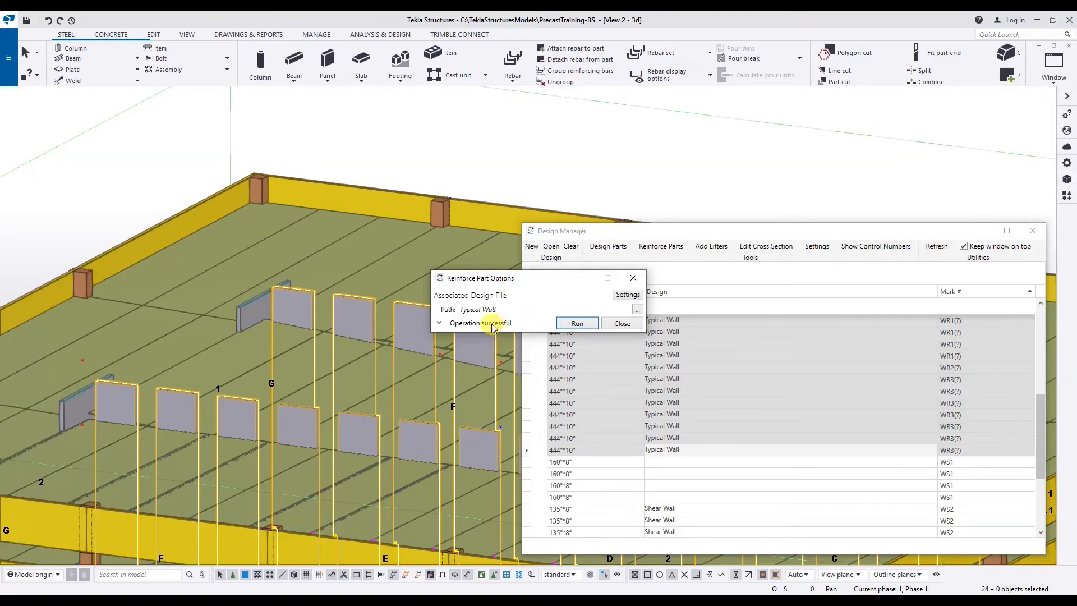
{"action": "left_click", "coordinate": [493, 328]}
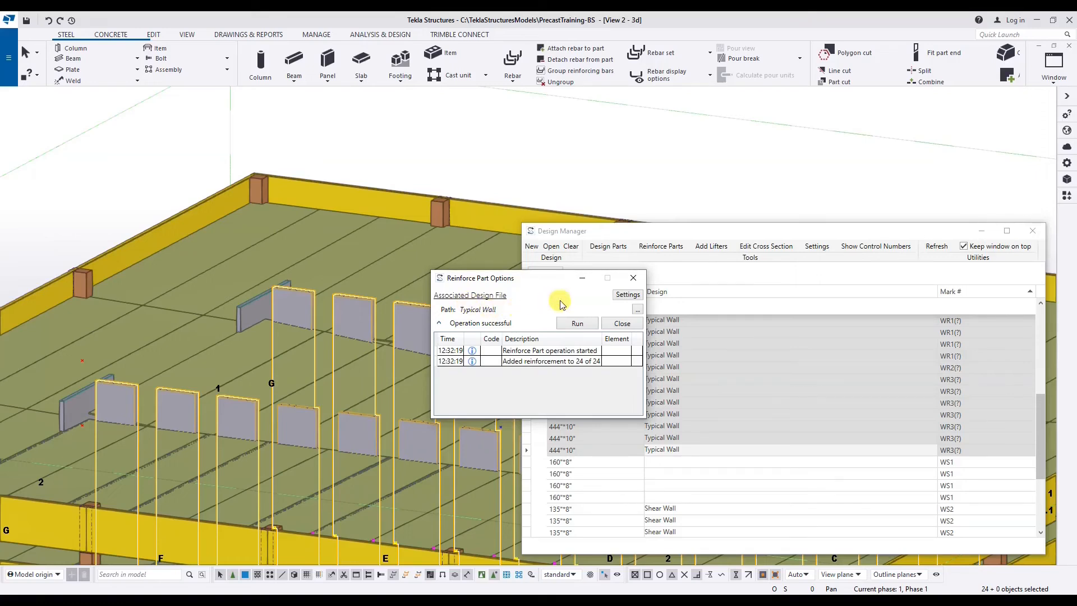
{"action": "left_click", "coordinate": [620, 324]}
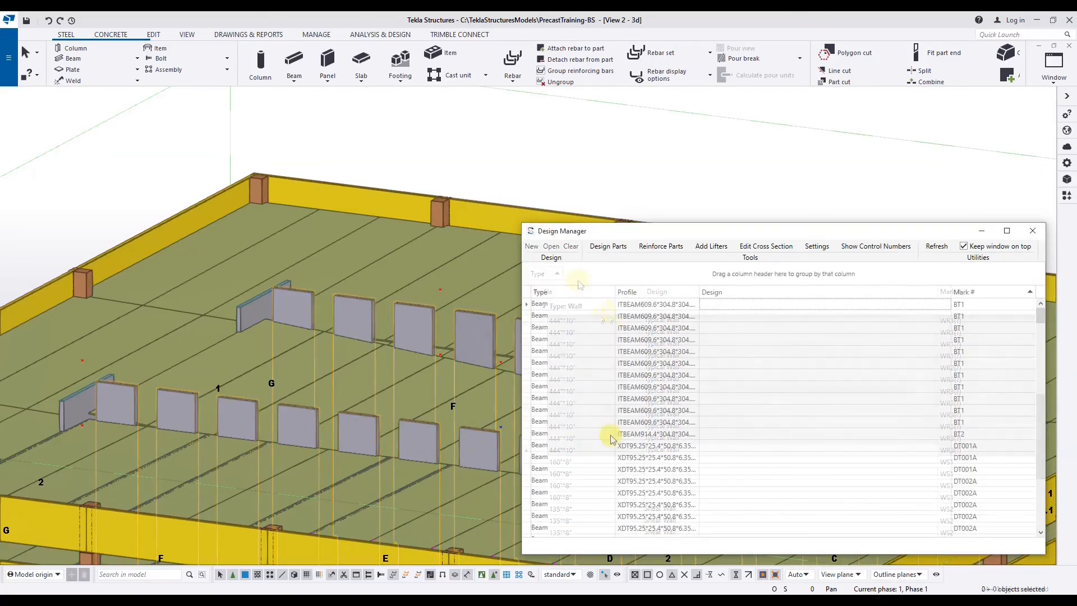
Step: Sort the ungrouped part list by type and change the component type of the second 135"*8" WS2 wall to Column
{"action": "left_click", "coordinate": [571, 290]}
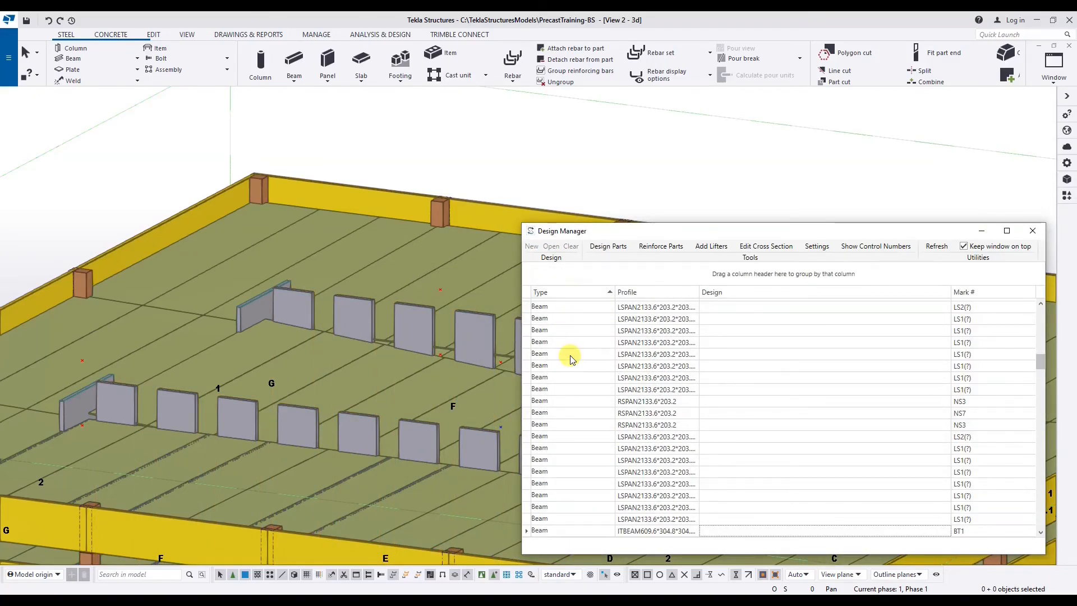
{"action": "scroll", "coordinate": [571, 365], "scroll_direction": "down", "scroll_amount": 5}
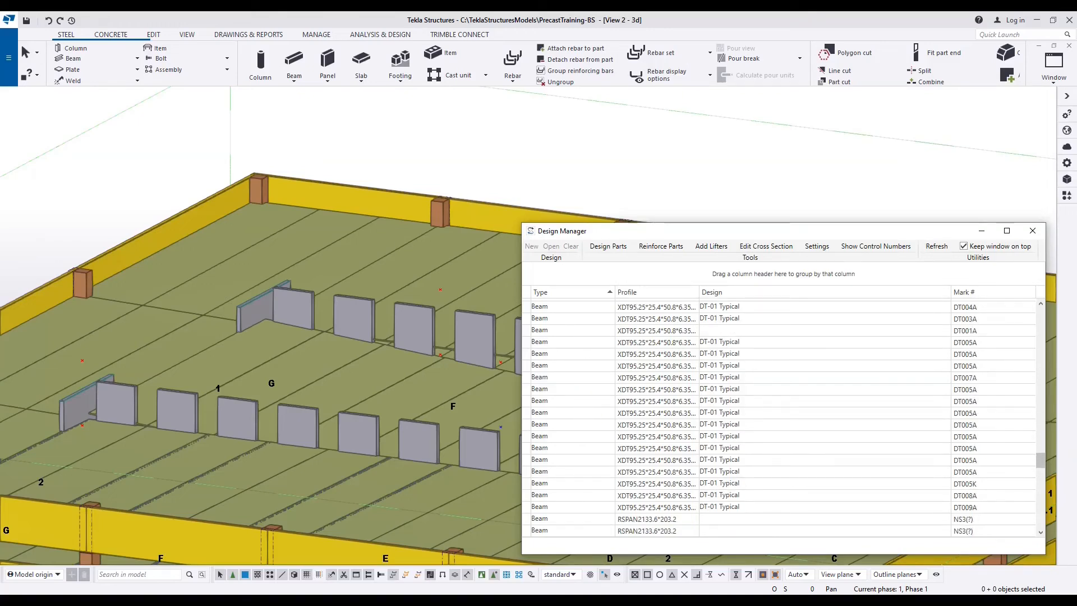
{"action": "left_click_drag", "start_coordinate": [1040, 460], "coordinate": [1040, 527]}
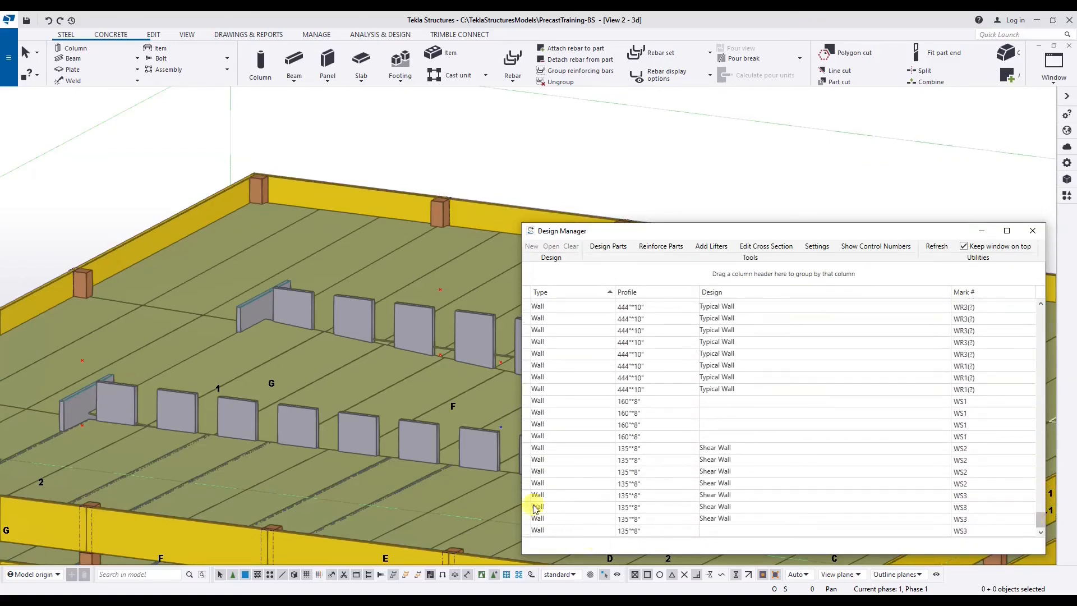
{"action": "left_click", "coordinate": [572, 459]}
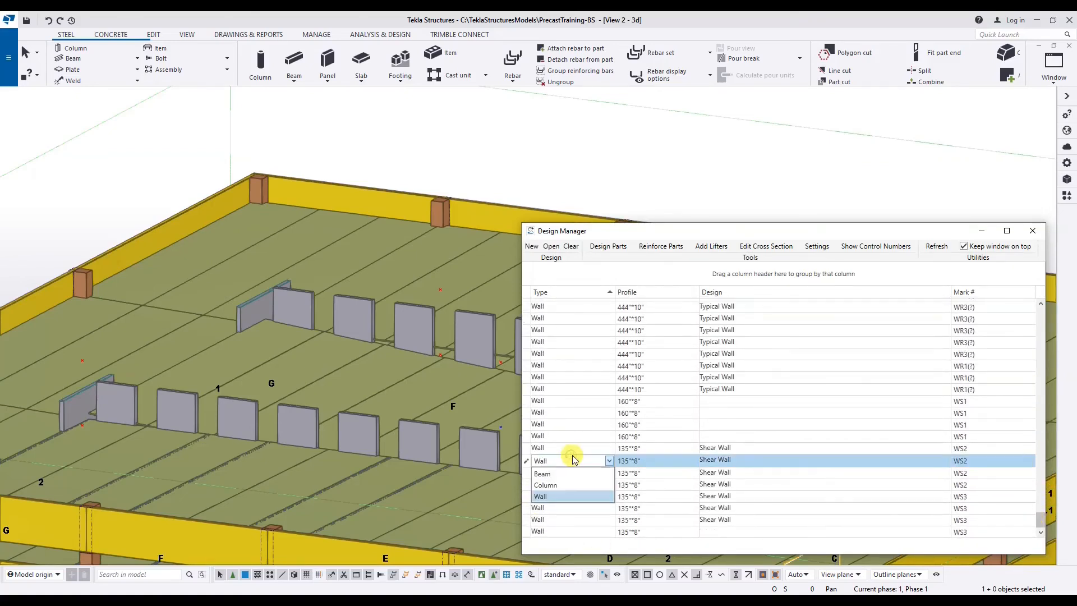
{"action": "left_click", "coordinate": [599, 484]}
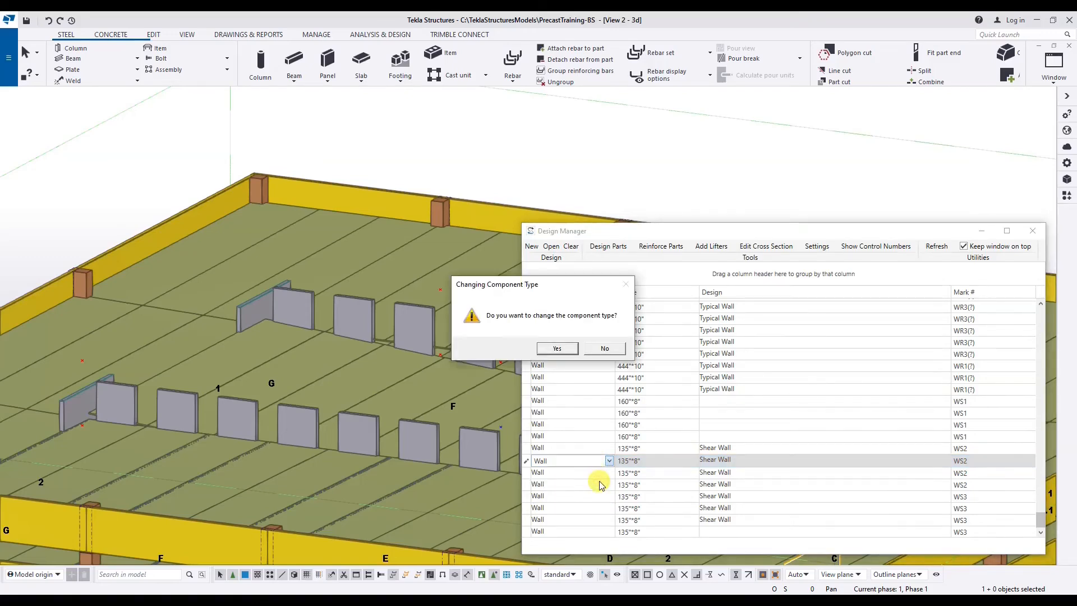
{"action": "left_click", "coordinate": [555, 350]}
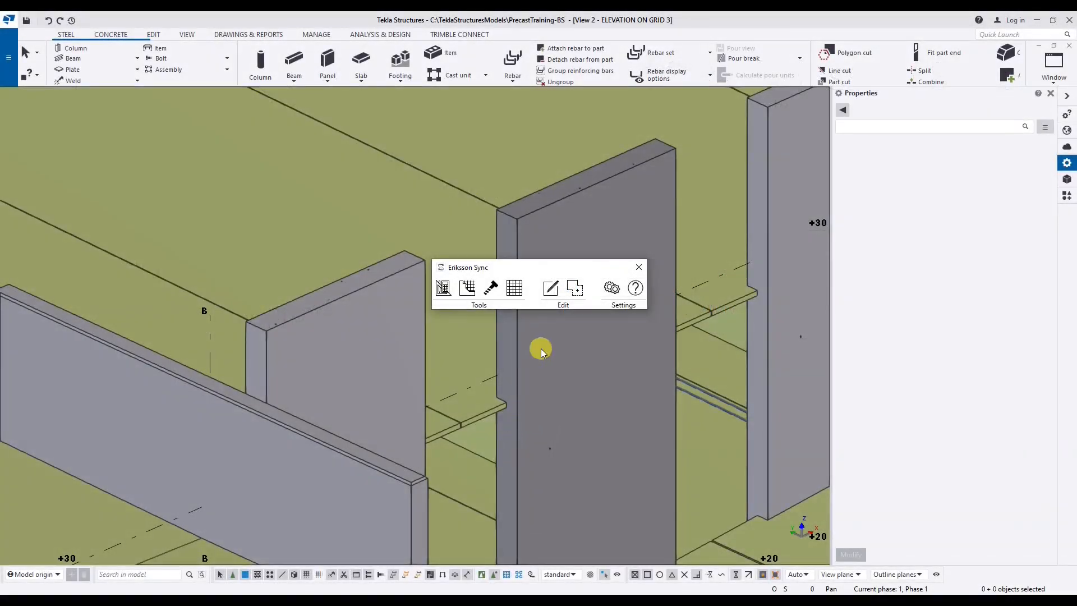
Step: Open Edit Cross Section and review the section parameters for columns, DT beams, inverted Ts, spandrels, L beams and rectangular beams
{"action": "left_click", "coordinate": [550, 288]}
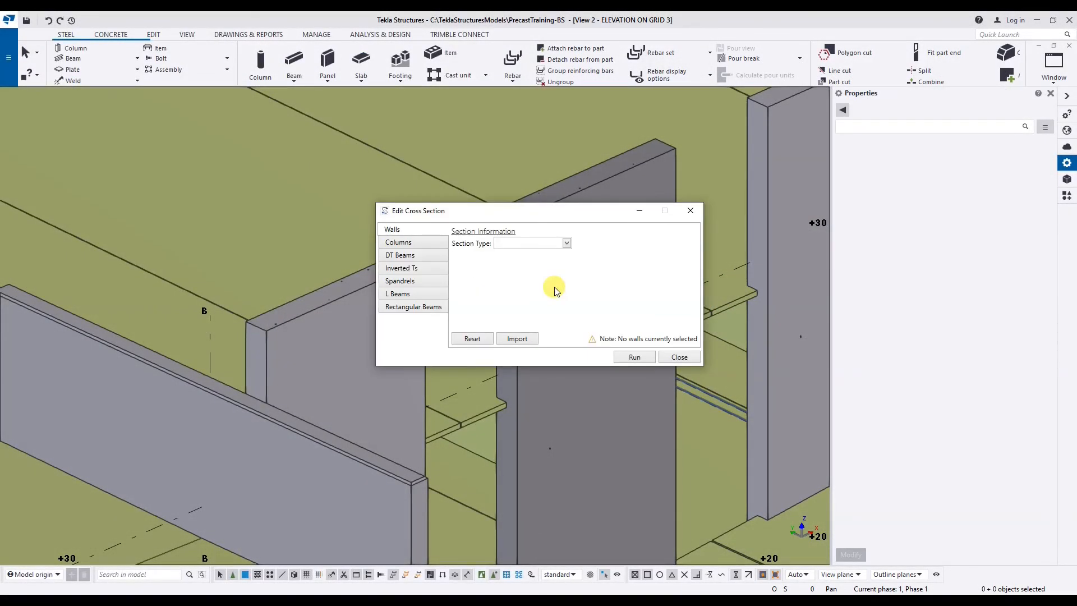
{"action": "left_click_drag", "start_coordinate": [428, 211], "coordinate": [546, 391]}
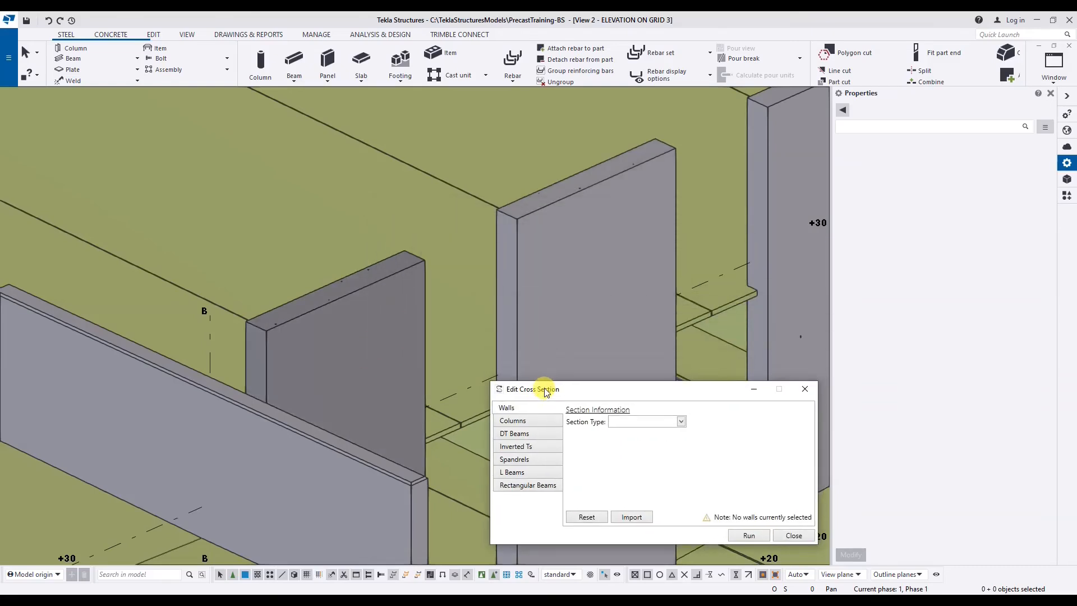
{"action": "left_click", "coordinate": [541, 422]}
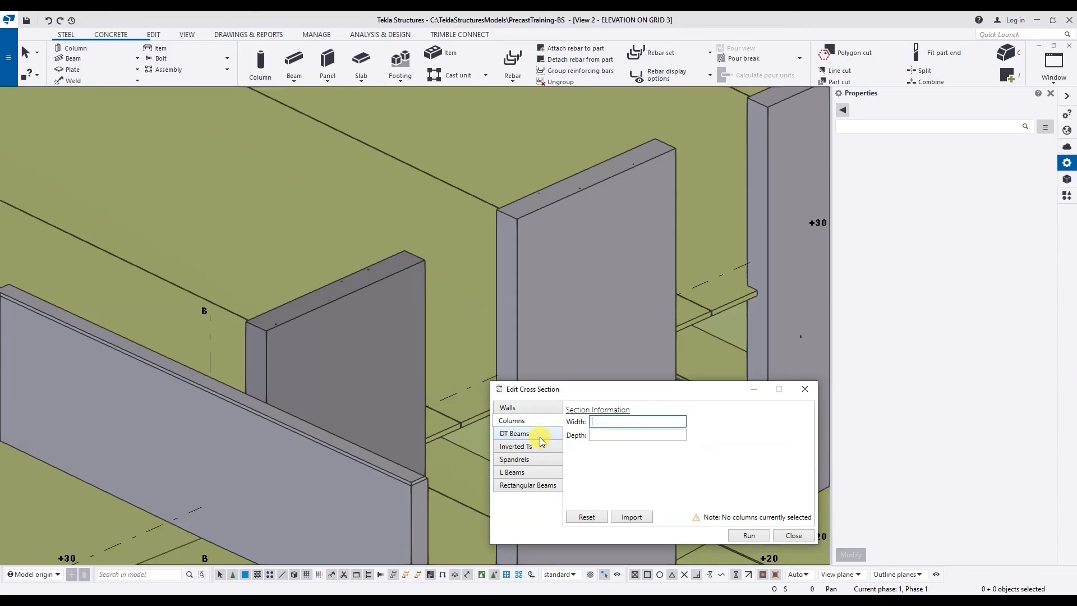
{"action": "left_click", "coordinate": [540, 437]}
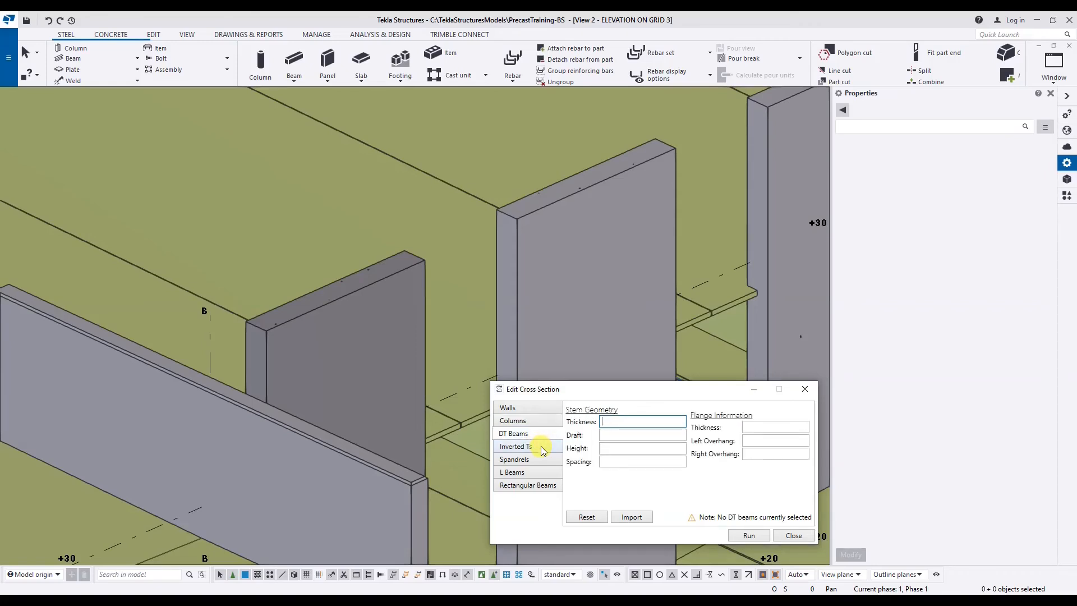
{"action": "left_click", "coordinate": [542, 448]}
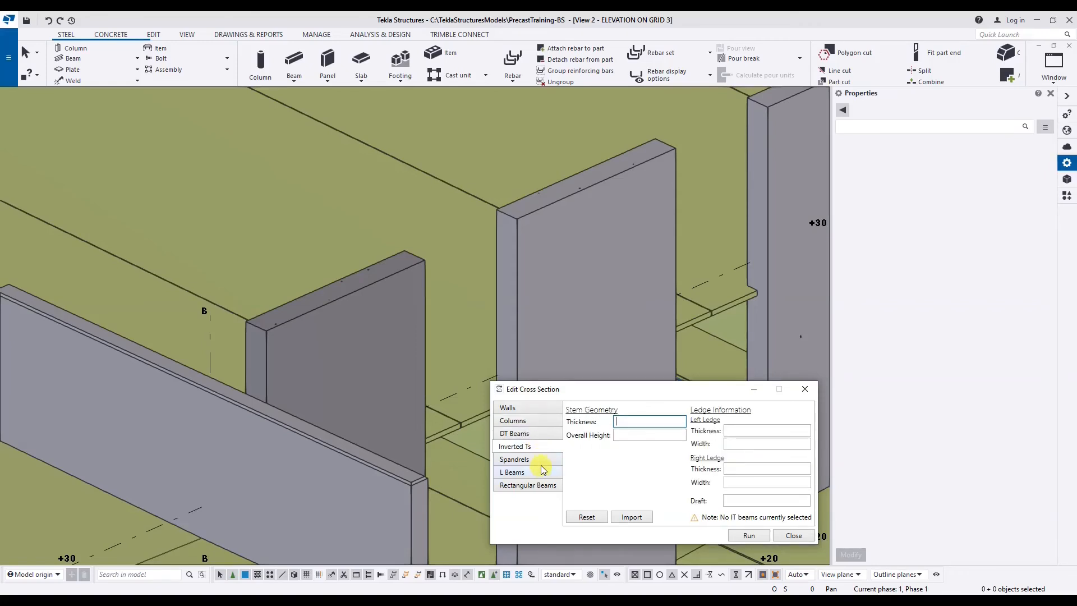
{"action": "left_click", "coordinate": [543, 461]}
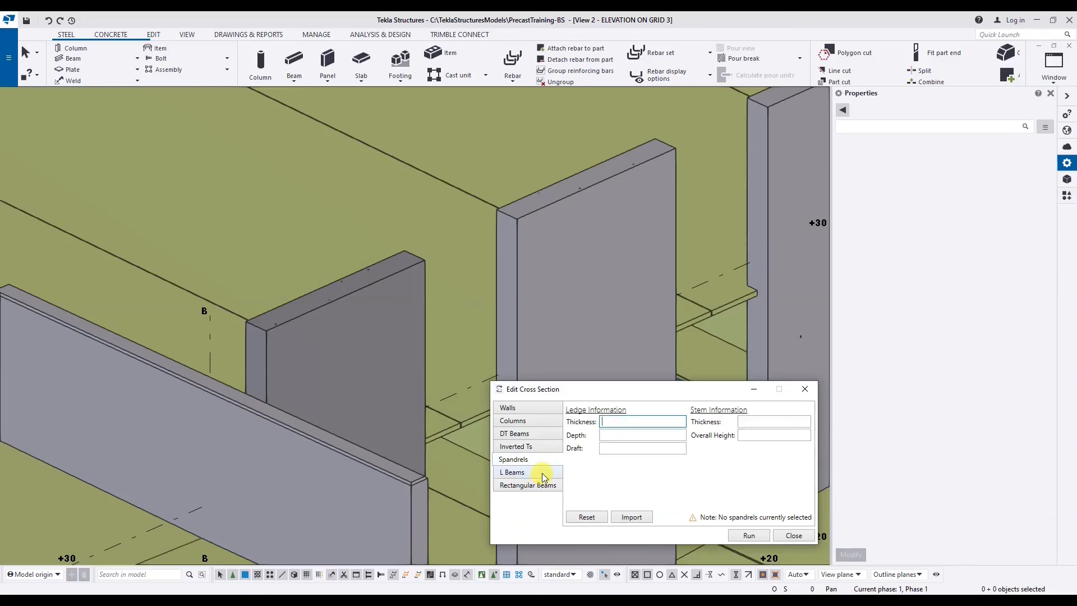
{"action": "left_click", "coordinate": [543, 477]}
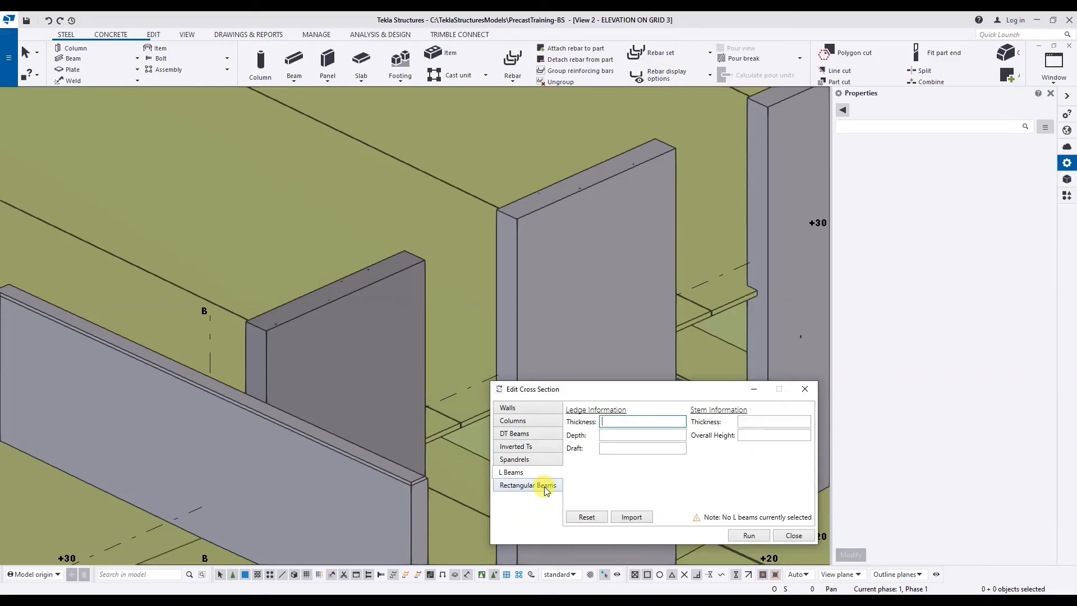
{"action": "left_click", "coordinate": [544, 487]}
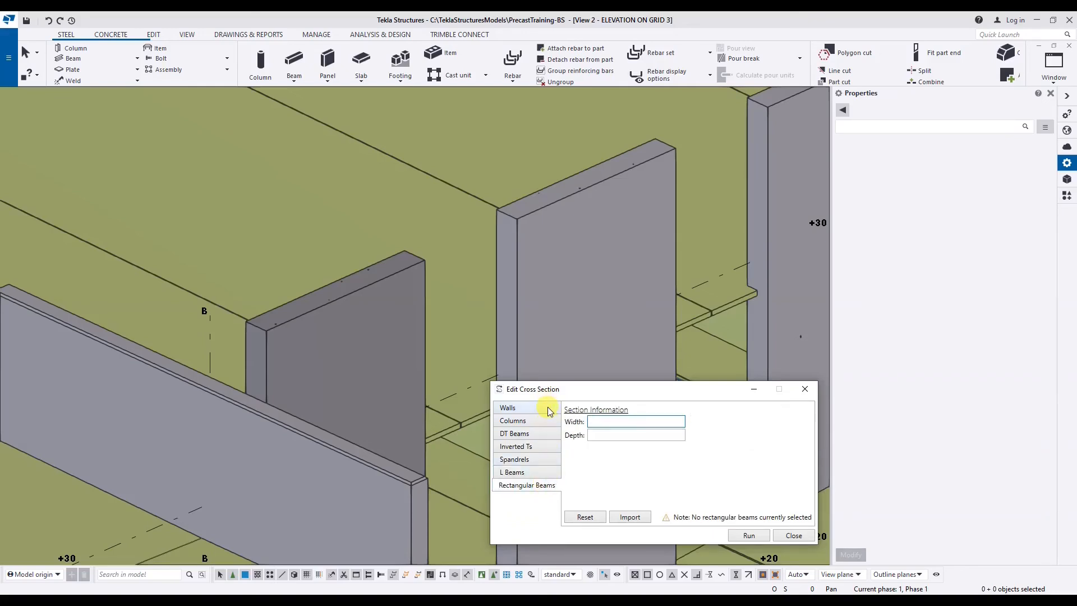
Step: Select the ramp wall nearest grid B and change its cross section to Solid with a thickness of 4"
{"action": "left_click", "coordinate": [547, 407]}
{"action": "left_click", "coordinate": [413, 269]}
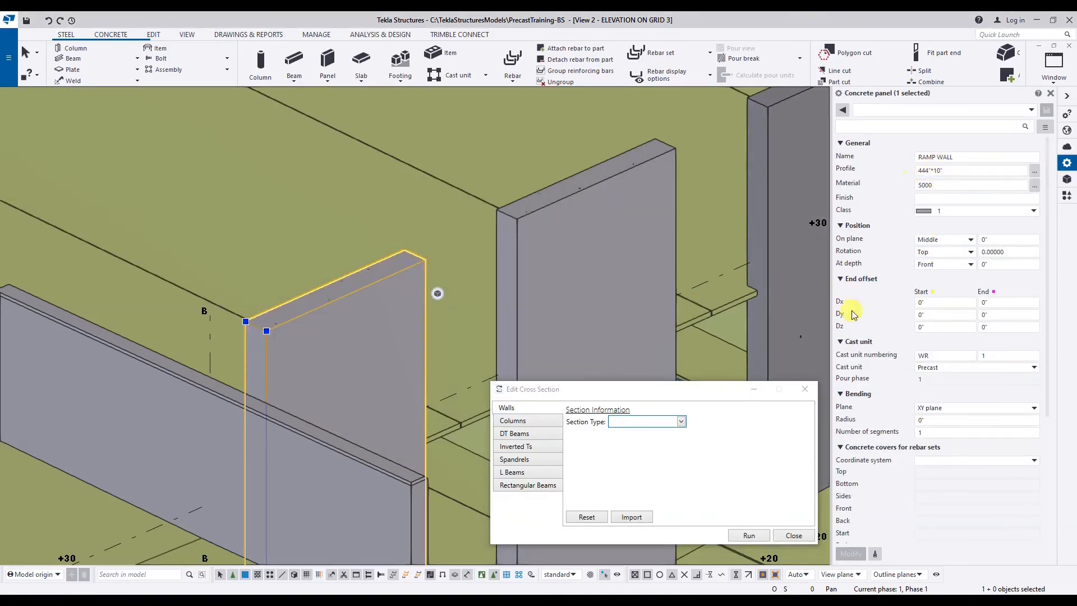
{"action": "left_click", "coordinate": [680, 421]}
{"action": "left_click", "coordinate": [673, 429]}
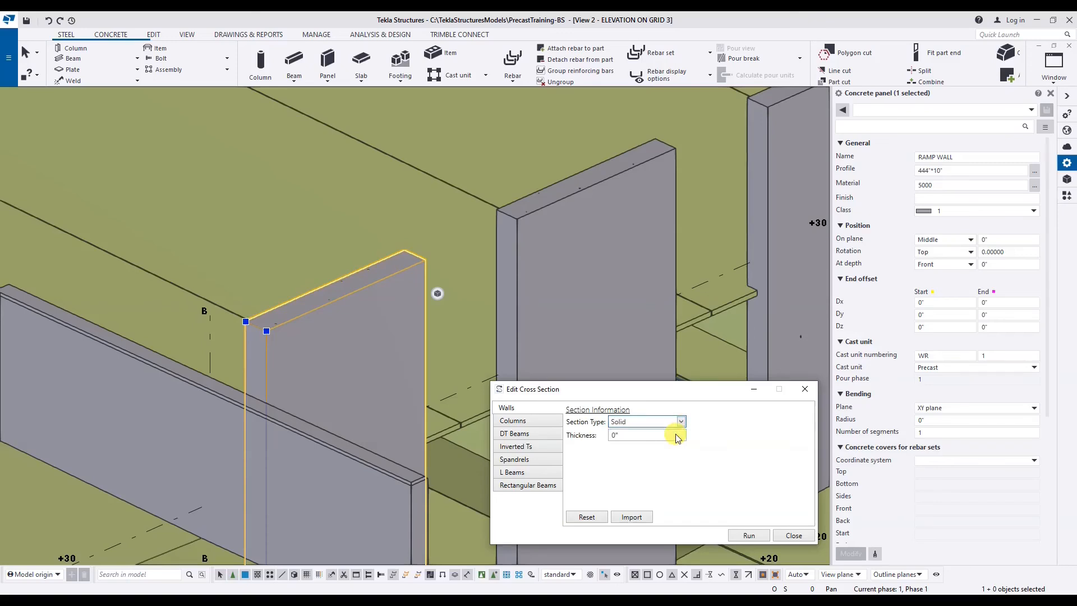
{"action": "double_click", "coordinate": [629, 435]}
{"action": "type", "text": "4"}
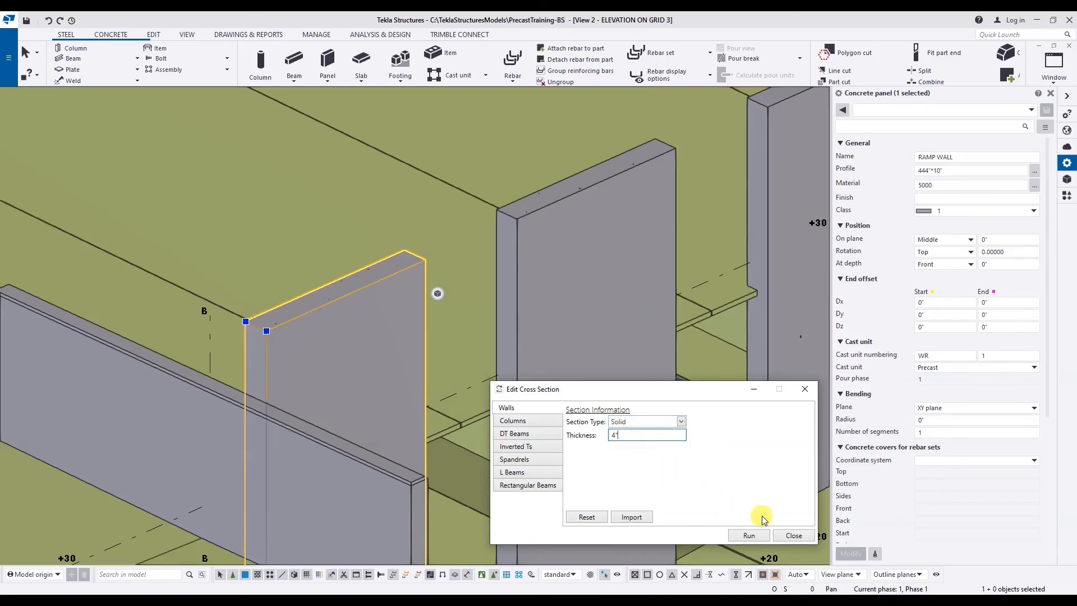
{"action": "left_click", "coordinate": [750, 536]}
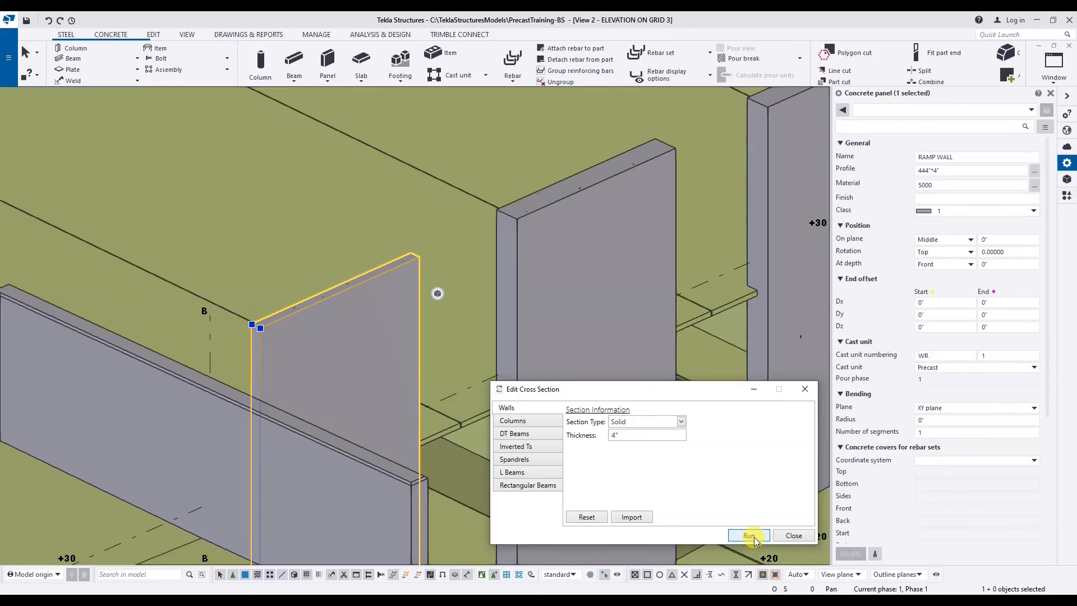
Step: Add the neighbouring ramp wall to the selection and apply a 12" solid thickness to both walls
{"action": "left_click", "coordinate": [533, 294], "text": "ctrl"}
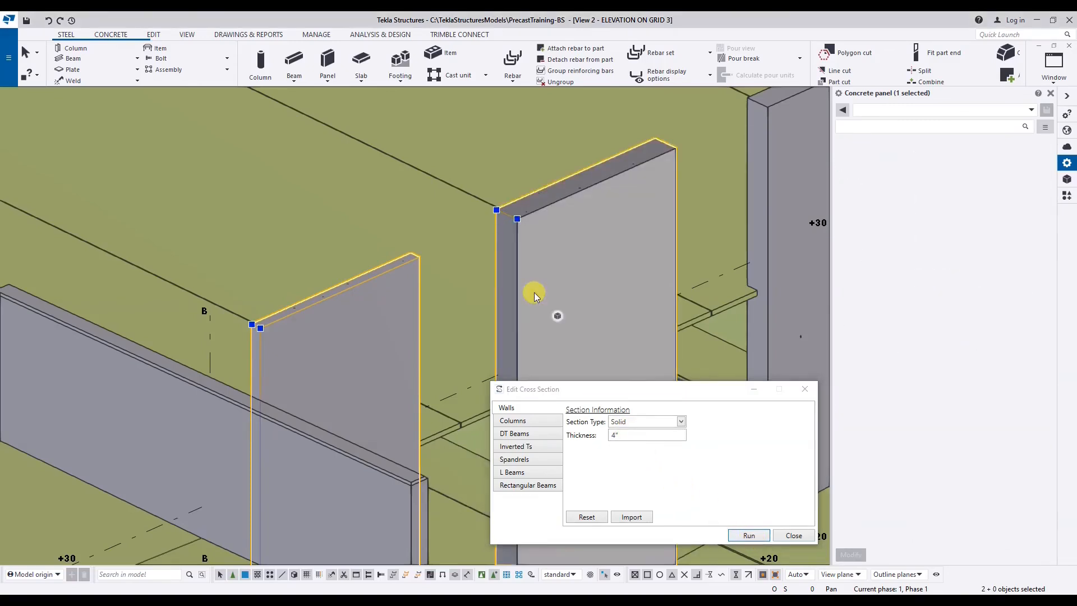
{"action": "double_click", "coordinate": [635, 440]}
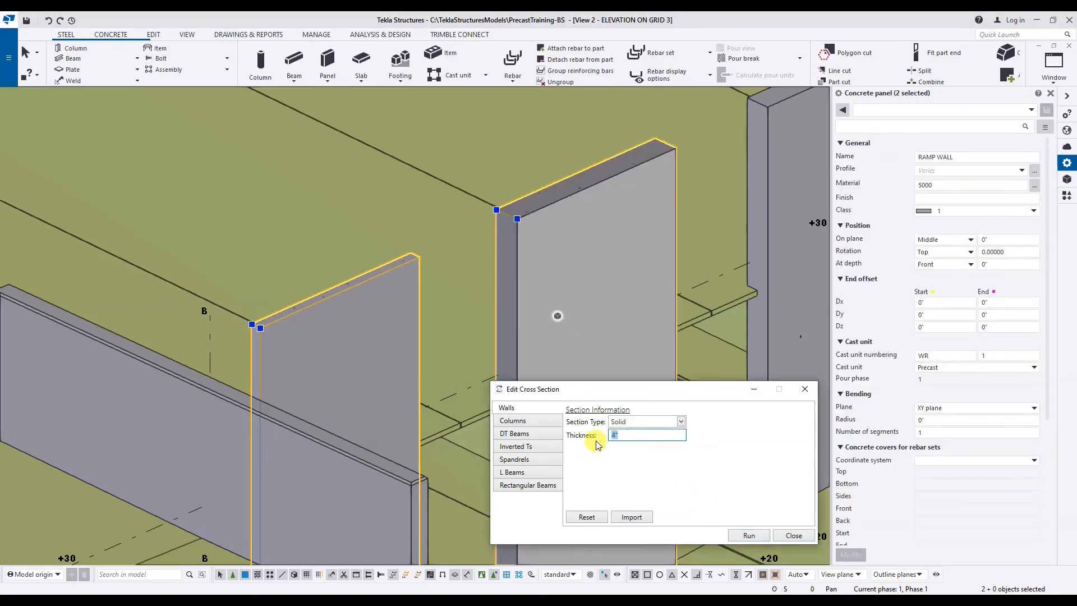
{"action": "type", "text": "1"}
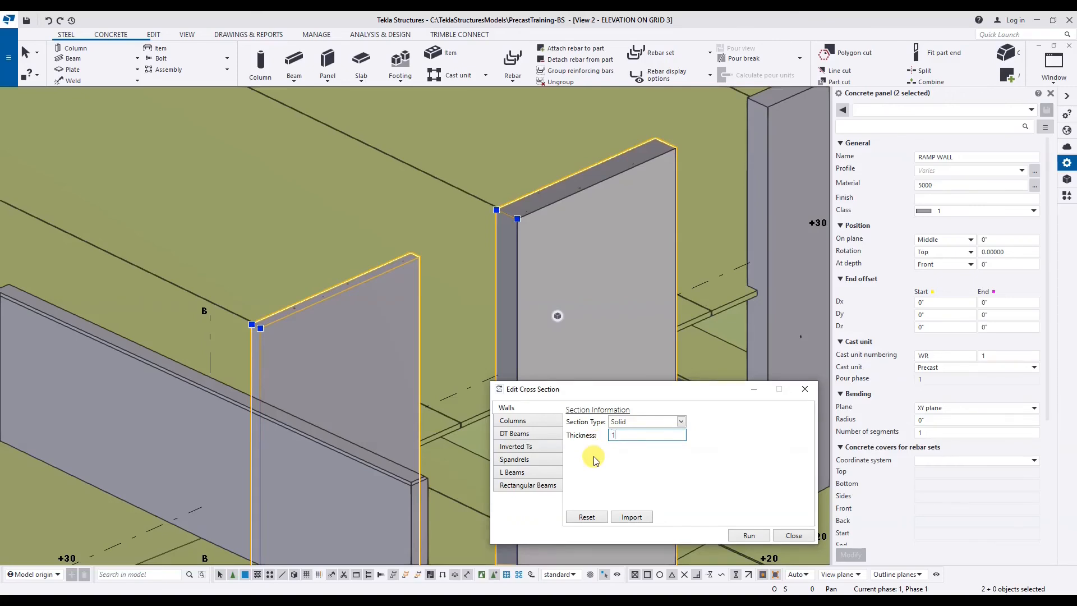
{"action": "type", "text": "2\""}
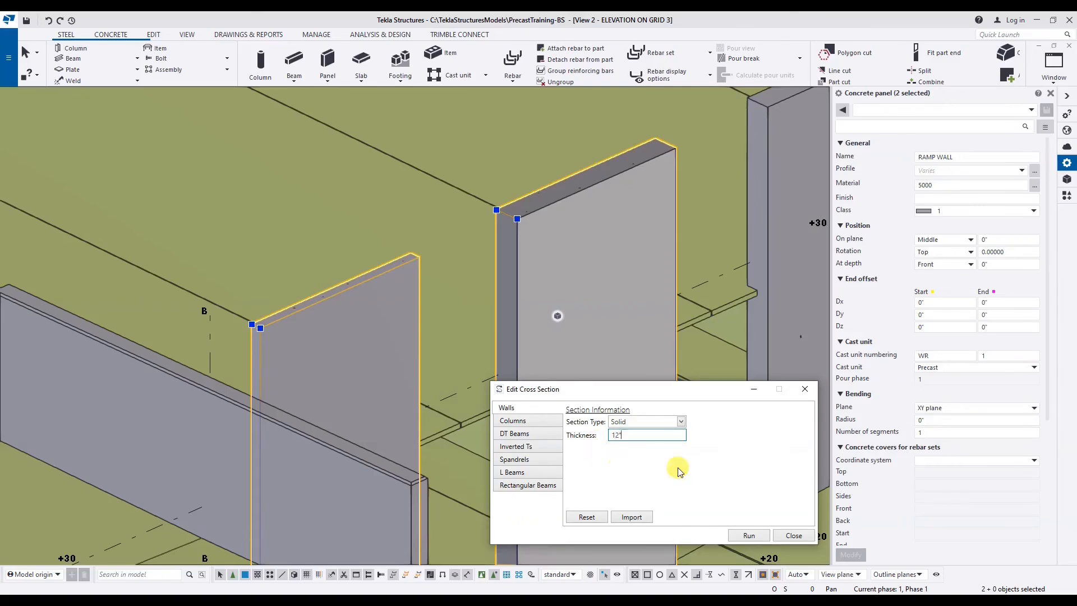
{"action": "left_click", "coordinate": [751, 536]}
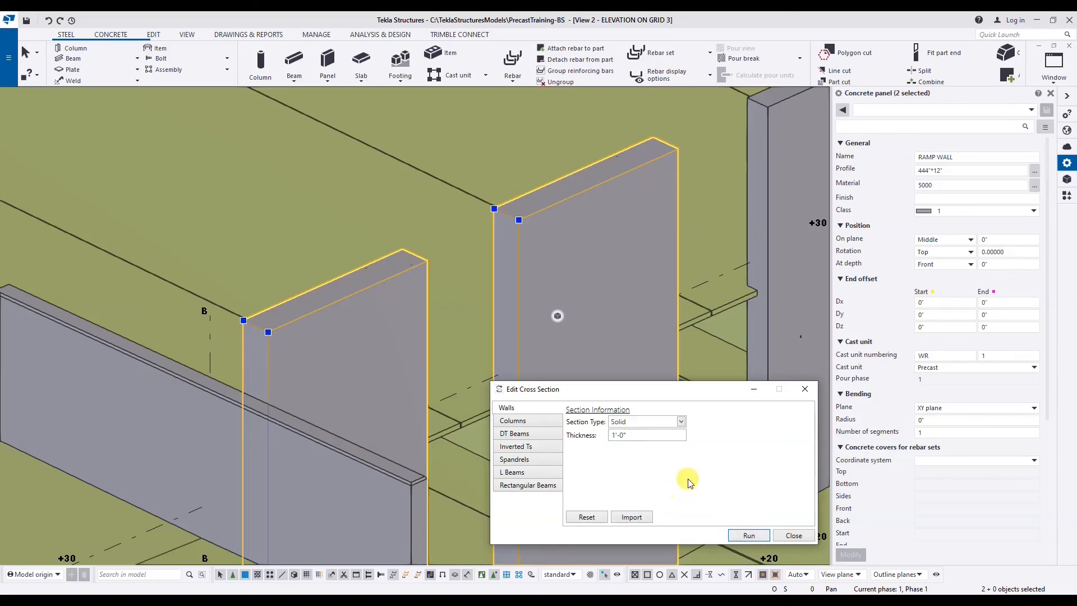
Step: Set the solid thickness of both selected ramp walls to 10"
{"action": "triple_click", "coordinate": [639, 433]}
{"action": "type", "text": "10"}
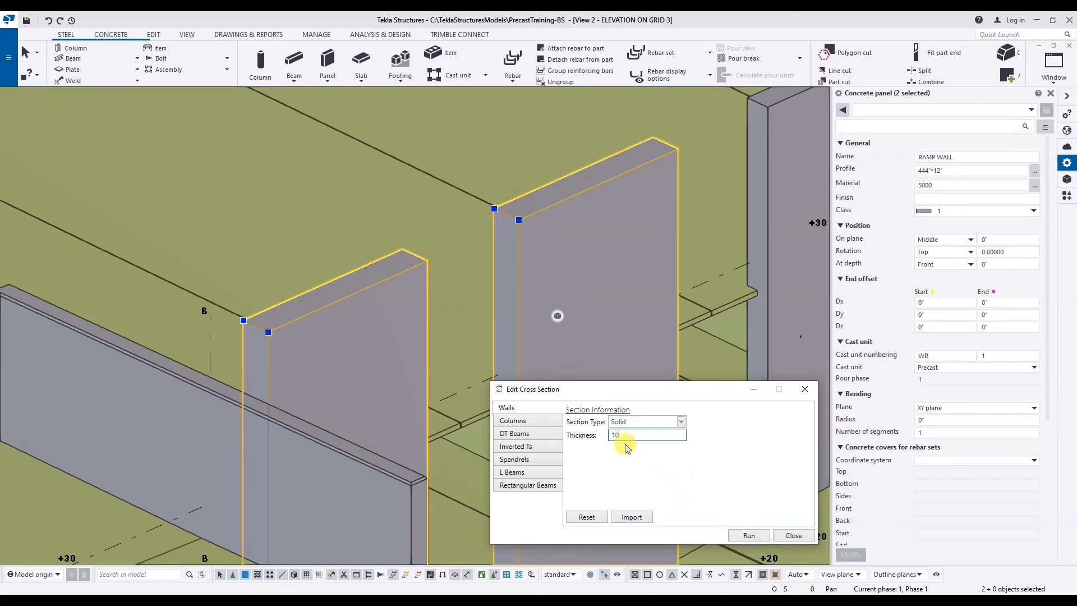
{"action": "type", "text": "\""}
{"action": "left_click", "coordinate": [750, 535]}
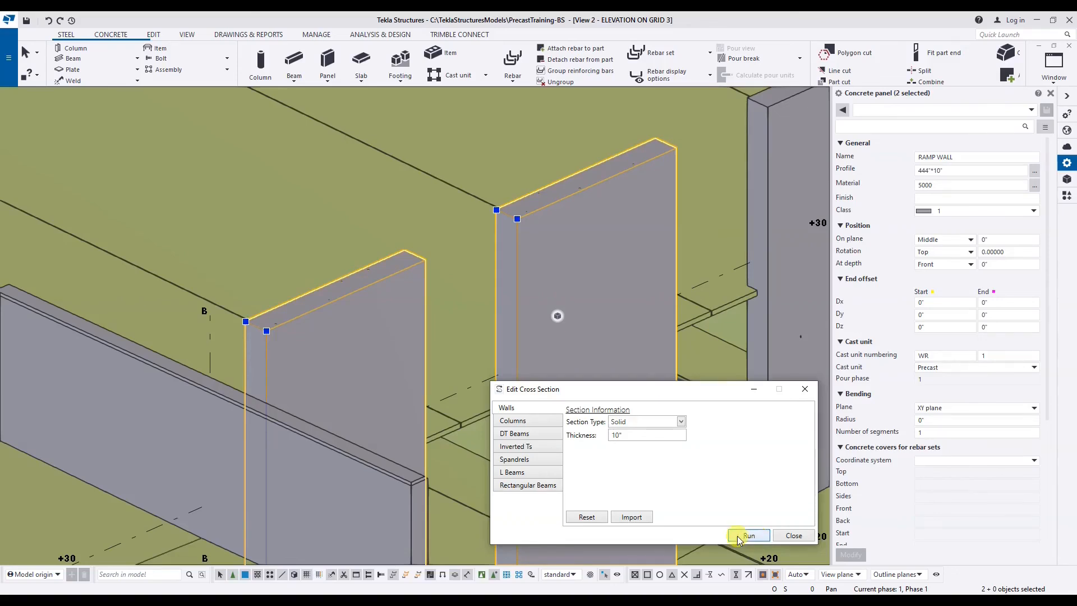
{"action": "left_click", "coordinate": [621, 517]}
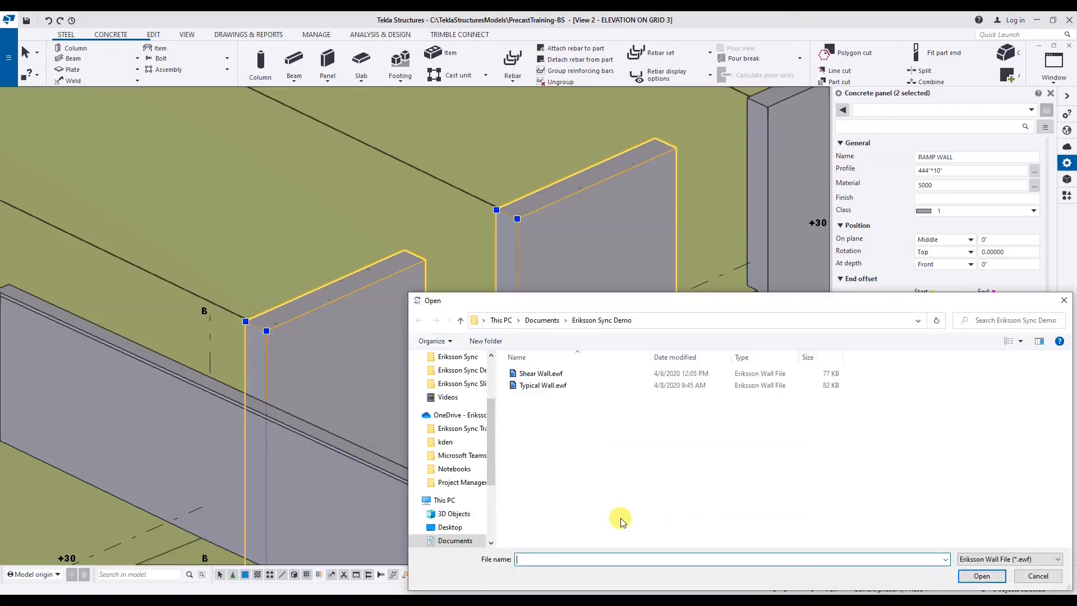
{"action": "left_click", "coordinate": [552, 393]}
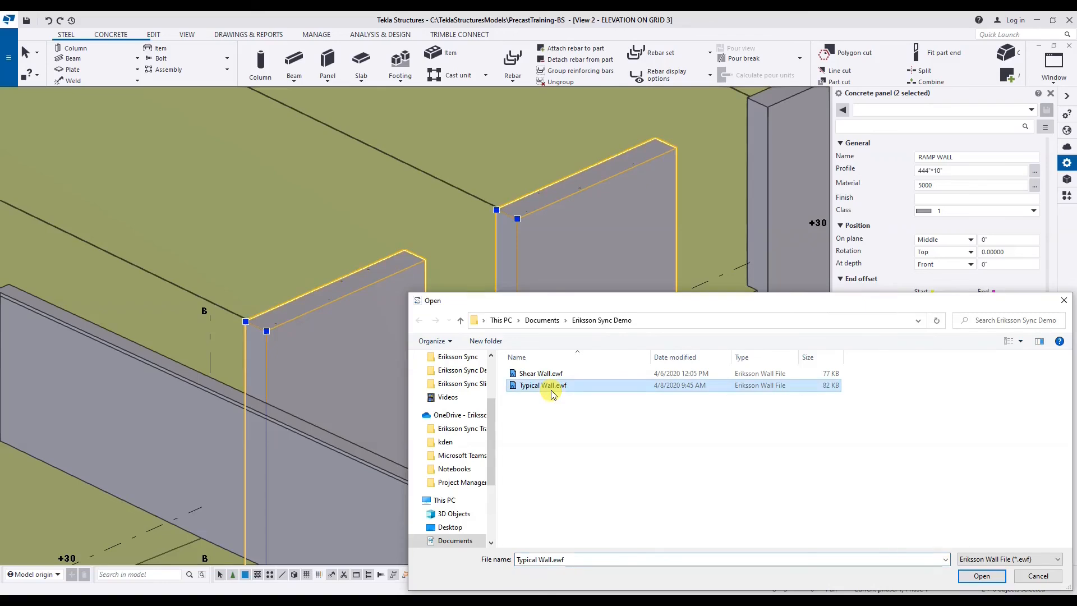
{"action": "left_click", "coordinate": [1037, 577]}
Step: Make both ramp walls Insulated sections with a 3" top wythe, 4" insulation and a 3" bottom wythe
{"action": "left_click", "coordinate": [682, 422]}
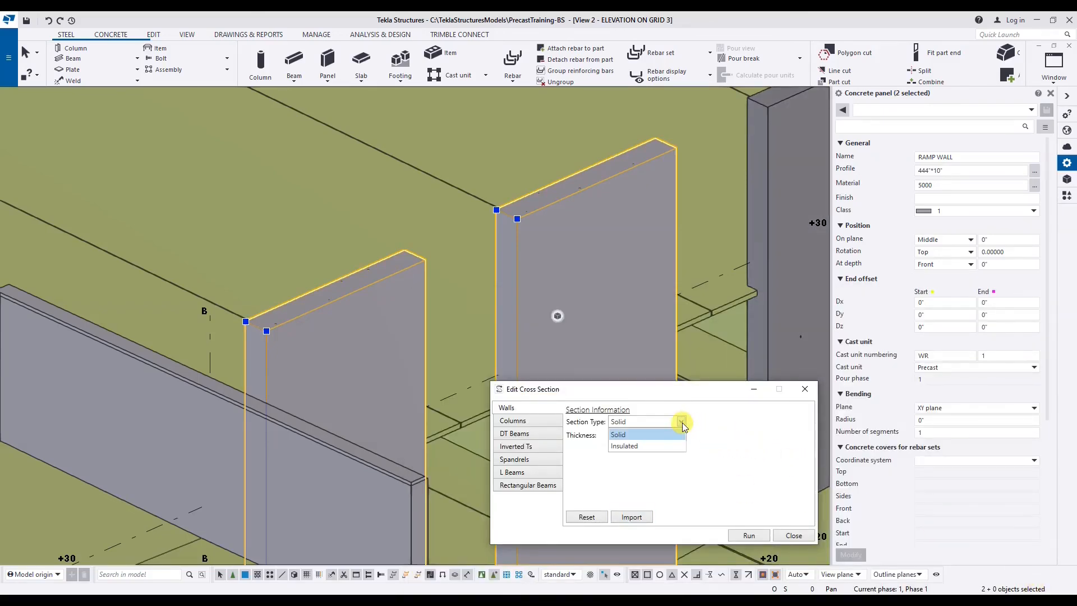
{"action": "left_click", "coordinate": [681, 446]}
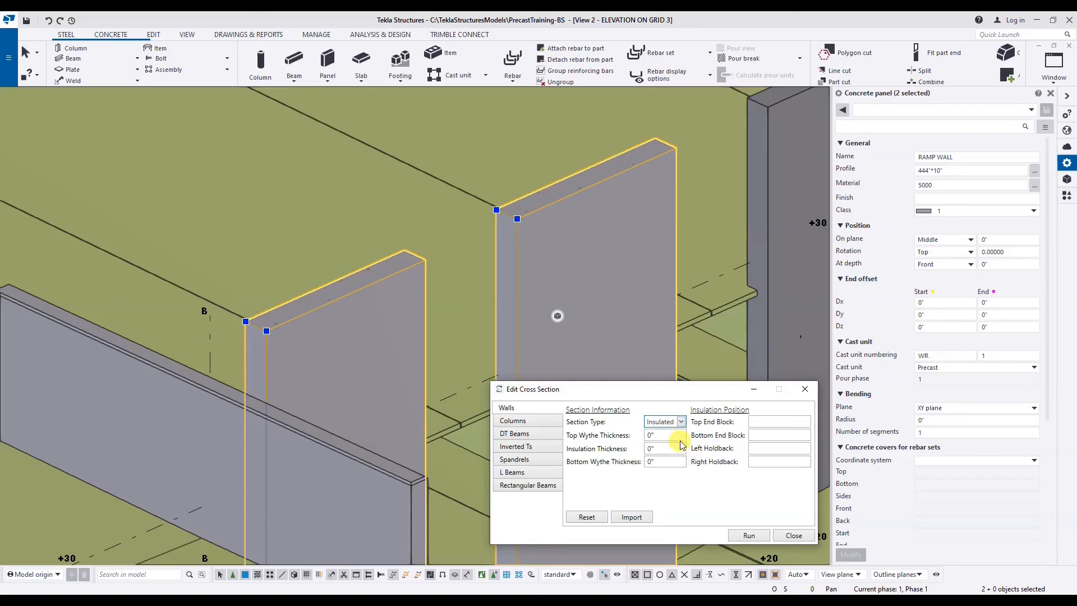
{"action": "type", "text": "3"}
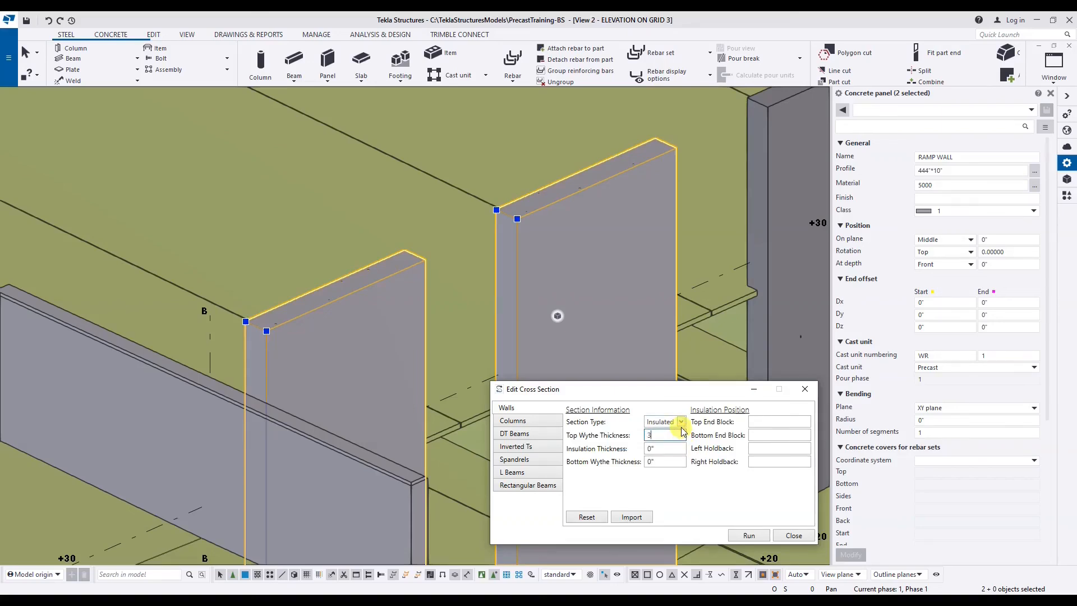
{"action": "key", "text": "Tab"}
{"action": "type", "text": "4"}
{"action": "key", "text": "Tab"}
{"action": "type", "text": "3"}
{"action": "key", "text": "Tab"}
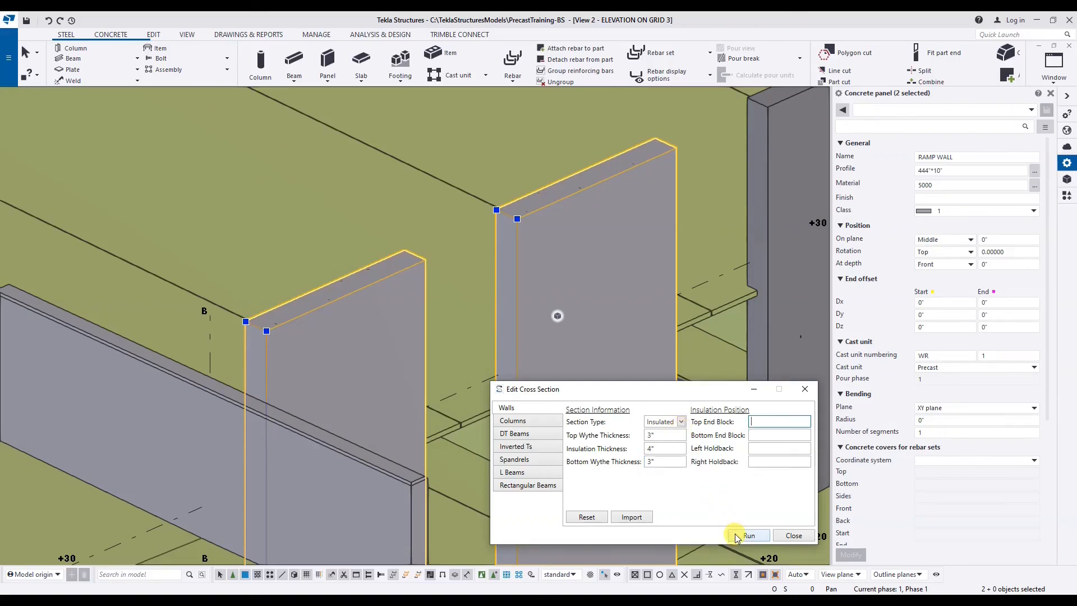
{"action": "left_click", "coordinate": [736, 536]}
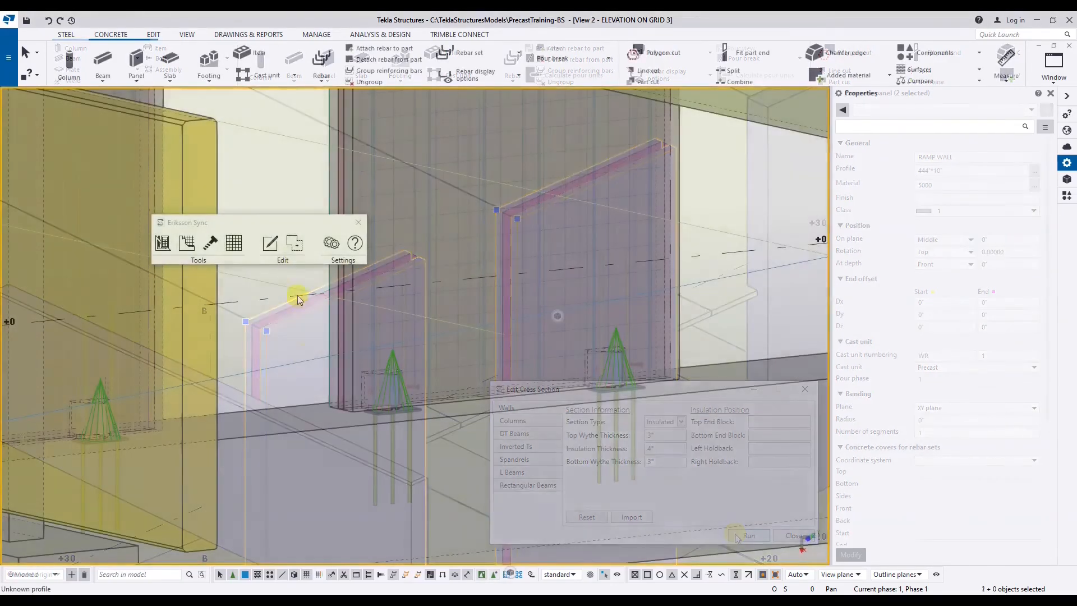
Step: Start the Eriksson Sync polygon zone edit and outline a 2' high area across the full width of the insulated wall's base
{"action": "left_click", "coordinate": [315, 254]}
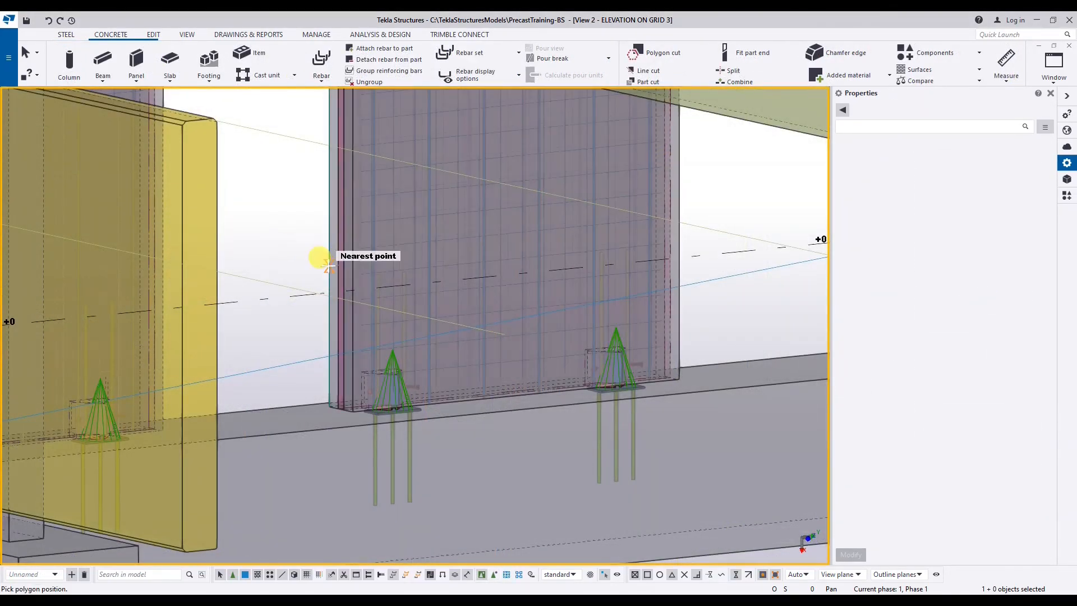
{"action": "left_click", "coordinate": [352, 408]}
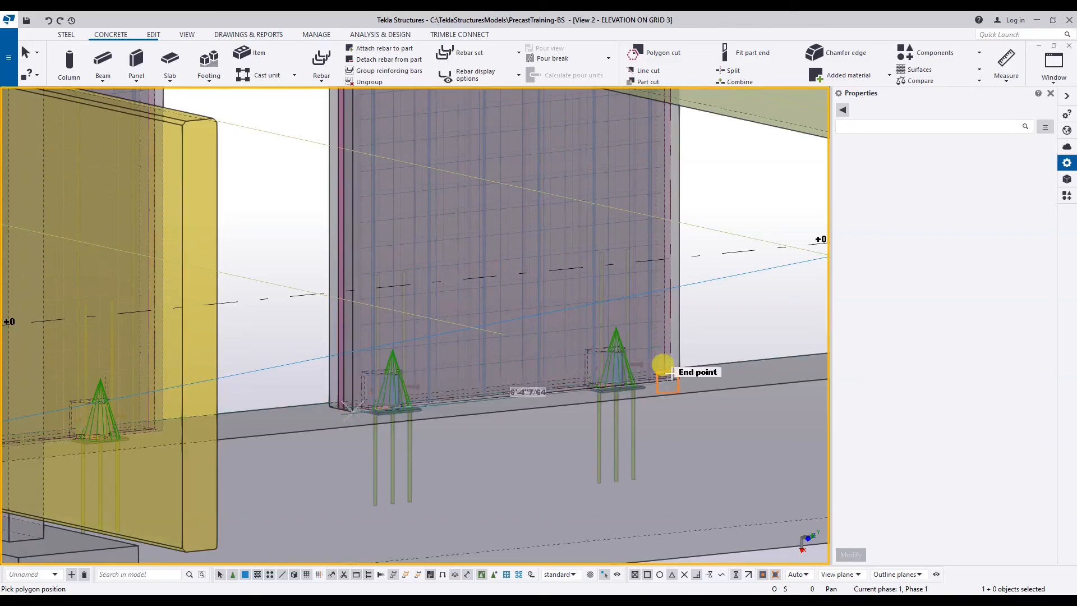
{"action": "left_click", "coordinate": [681, 381]}
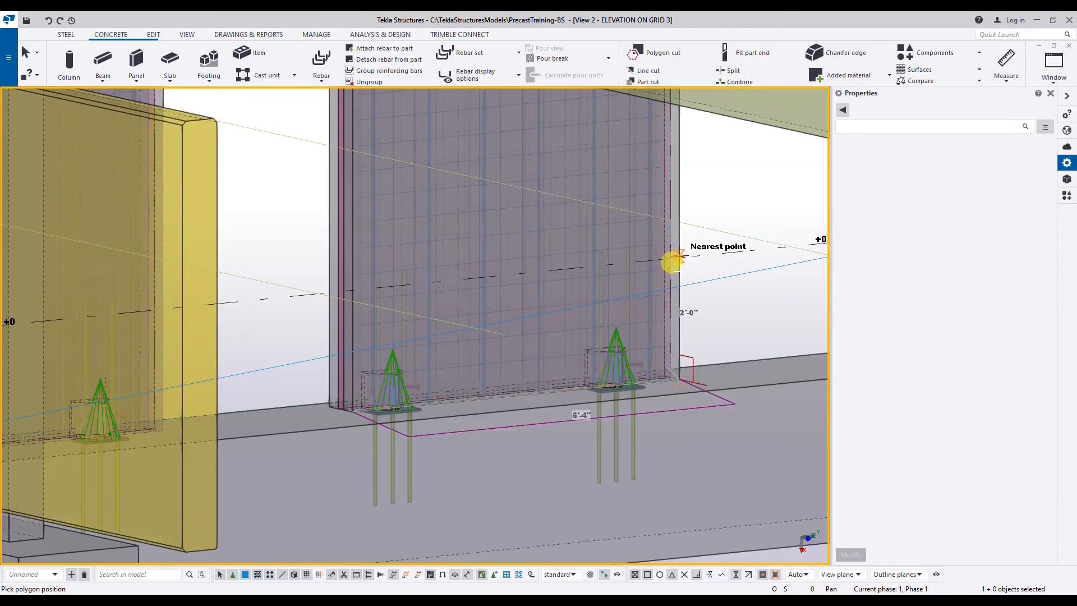
{"action": "type", "text": "2'"}
{"action": "key", "text": "Return"}
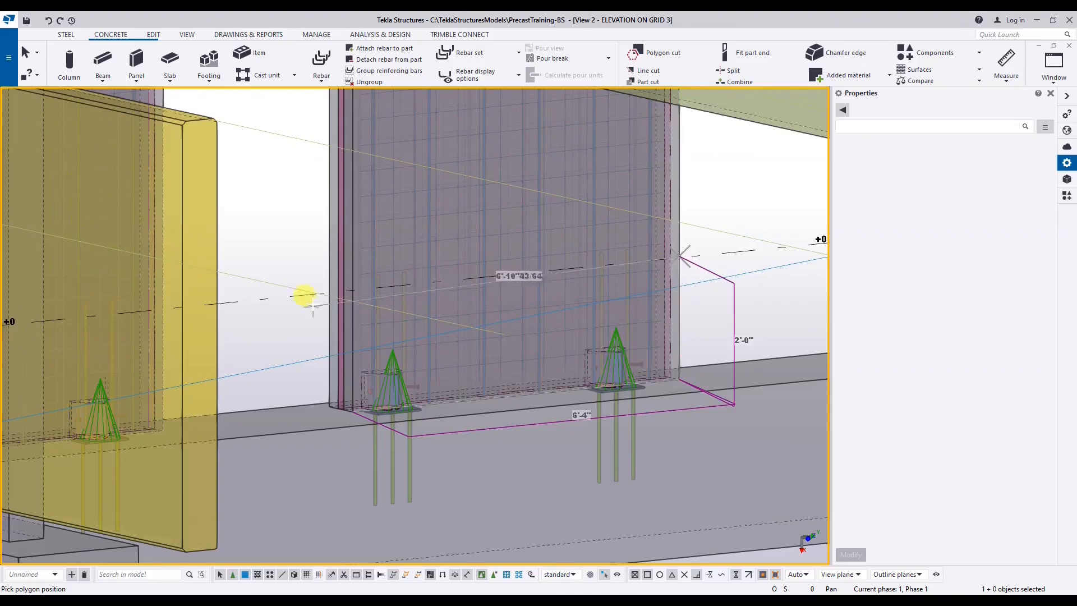
{"action": "left_click", "coordinate": [350, 288]}
{"action": "middle_click", "coordinate": [353, 410]}
Step: Define the zone's depth through the wall's thickness at its base corner, display the model shaded, and move the Eriksson Sync toolbar off the wall
{"action": "left_click", "coordinate": [353, 409]}
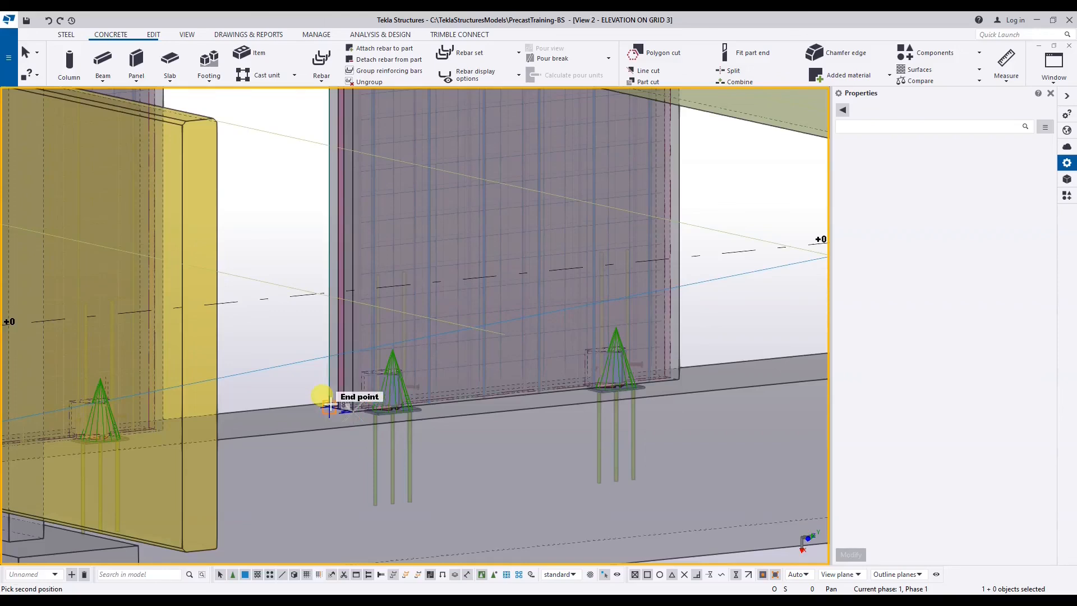
{"action": "left_click", "coordinate": [324, 396]}
{"action": "left_click", "coordinate": [281, 354]}
{"action": "key", "text": "ctrl+4"}
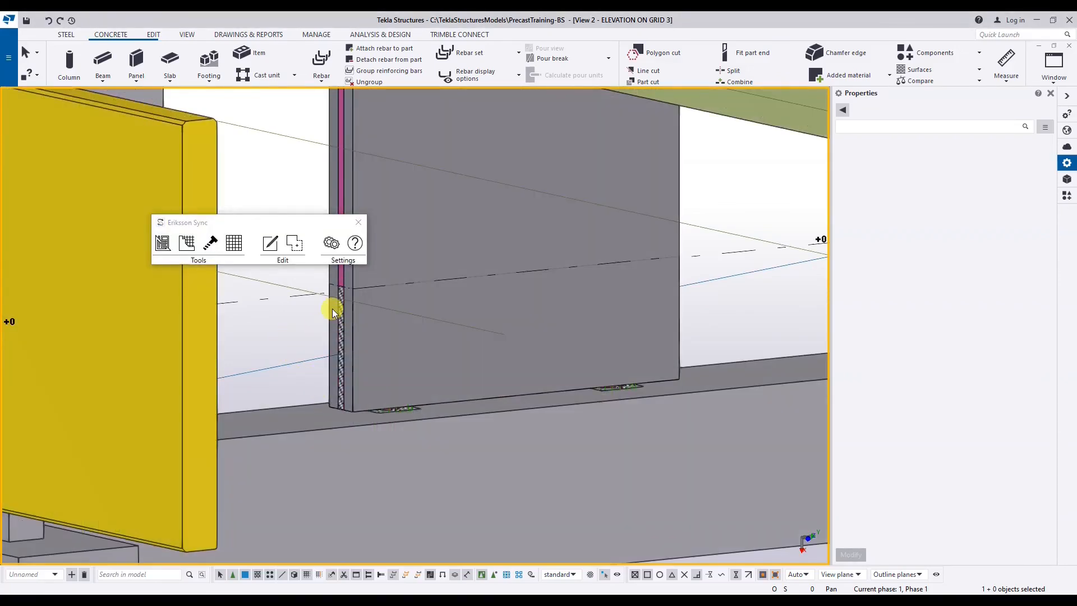
{"action": "mouse_move", "coordinate": [330, 225]}
{"action": "left_mouse_down"}
{"action": "mouse_move", "coordinate": [455, 388]}
{"action": "mouse_move", "coordinate": [486, 449]}
{"action": "left_mouse_up"}
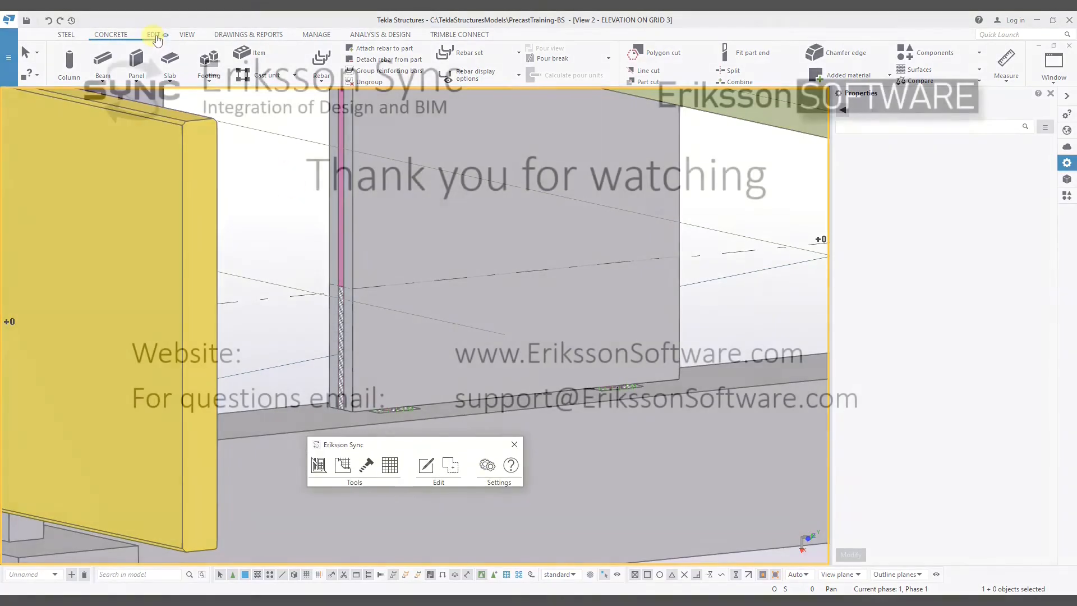